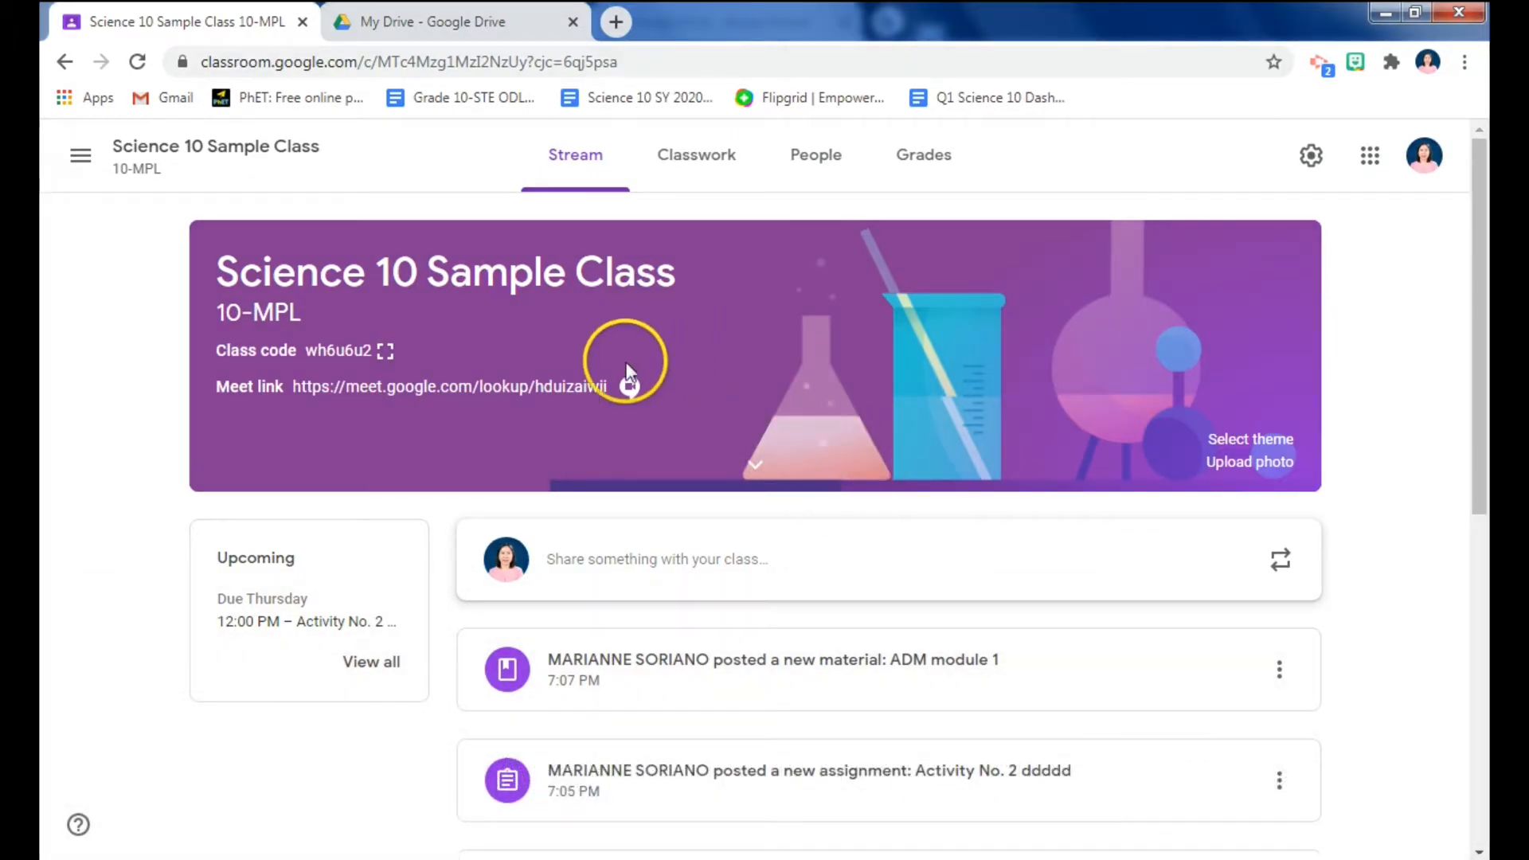
left_click(688, 172)
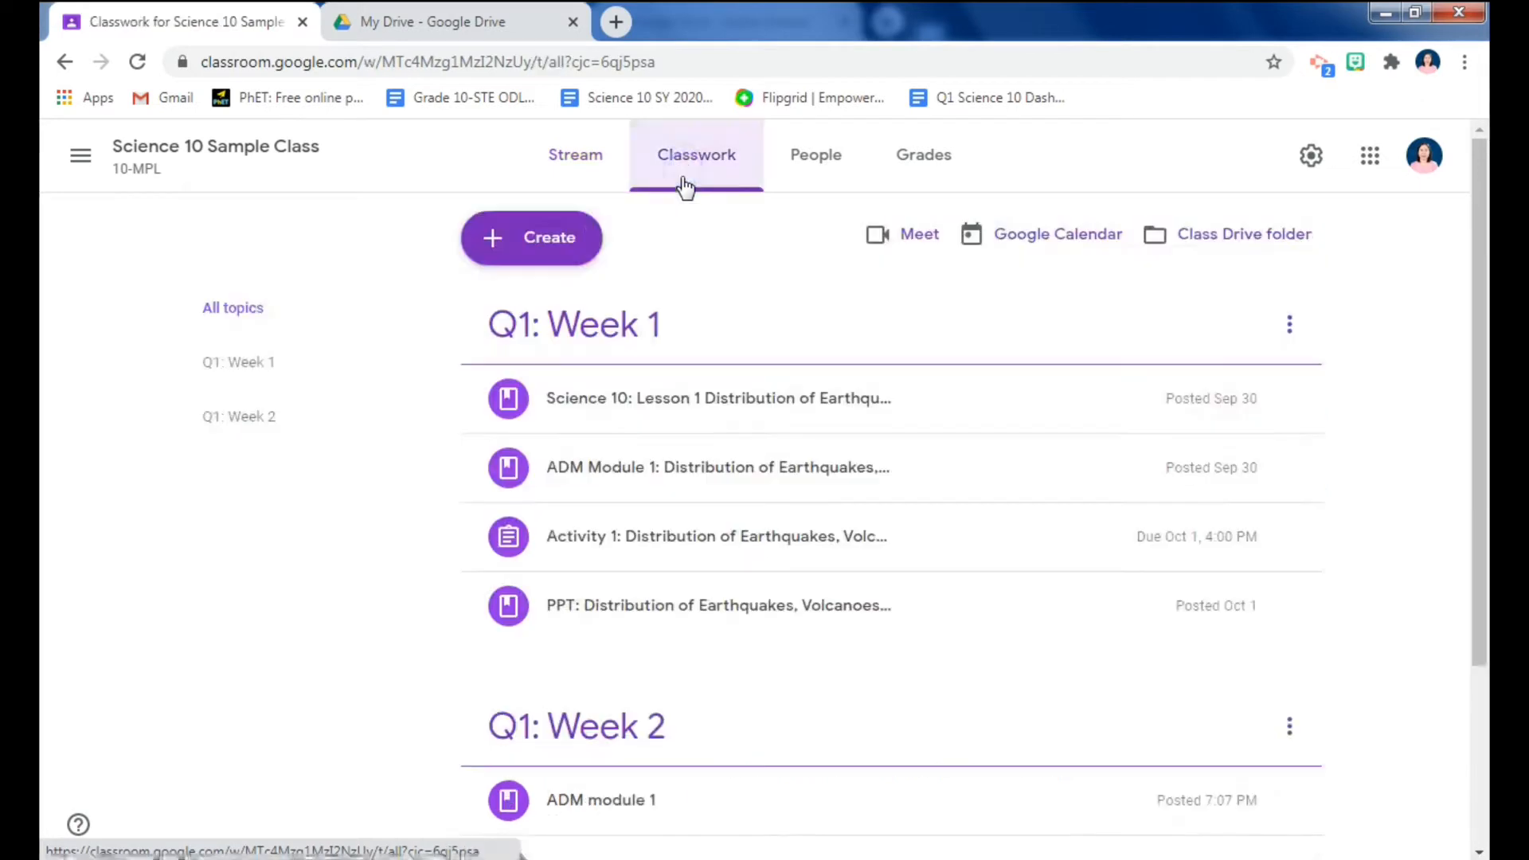
left_click(564, 250)
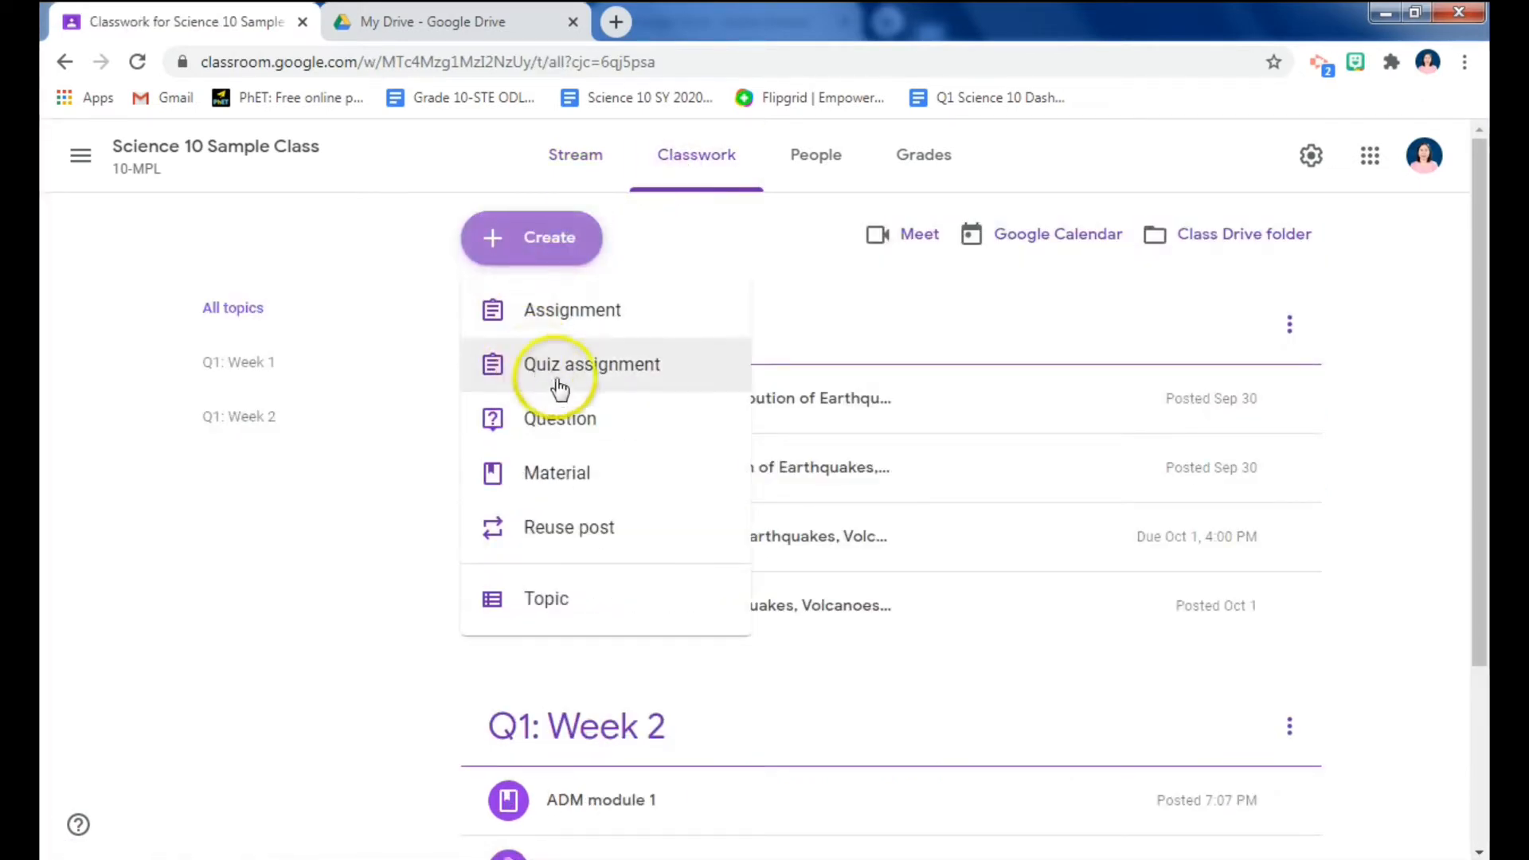
left_click(574, 381)
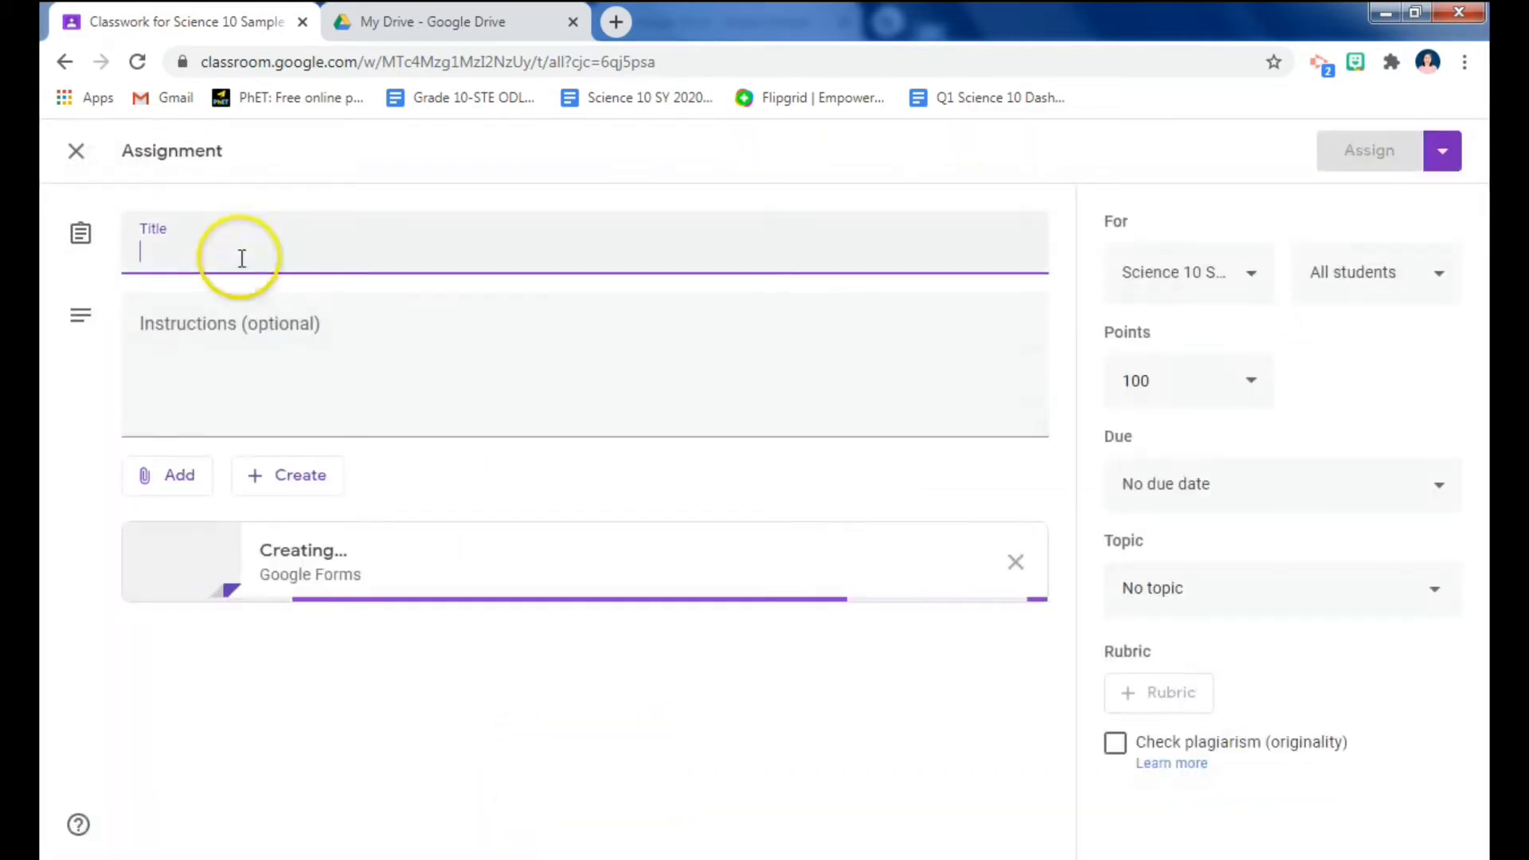
left_click(241, 257)
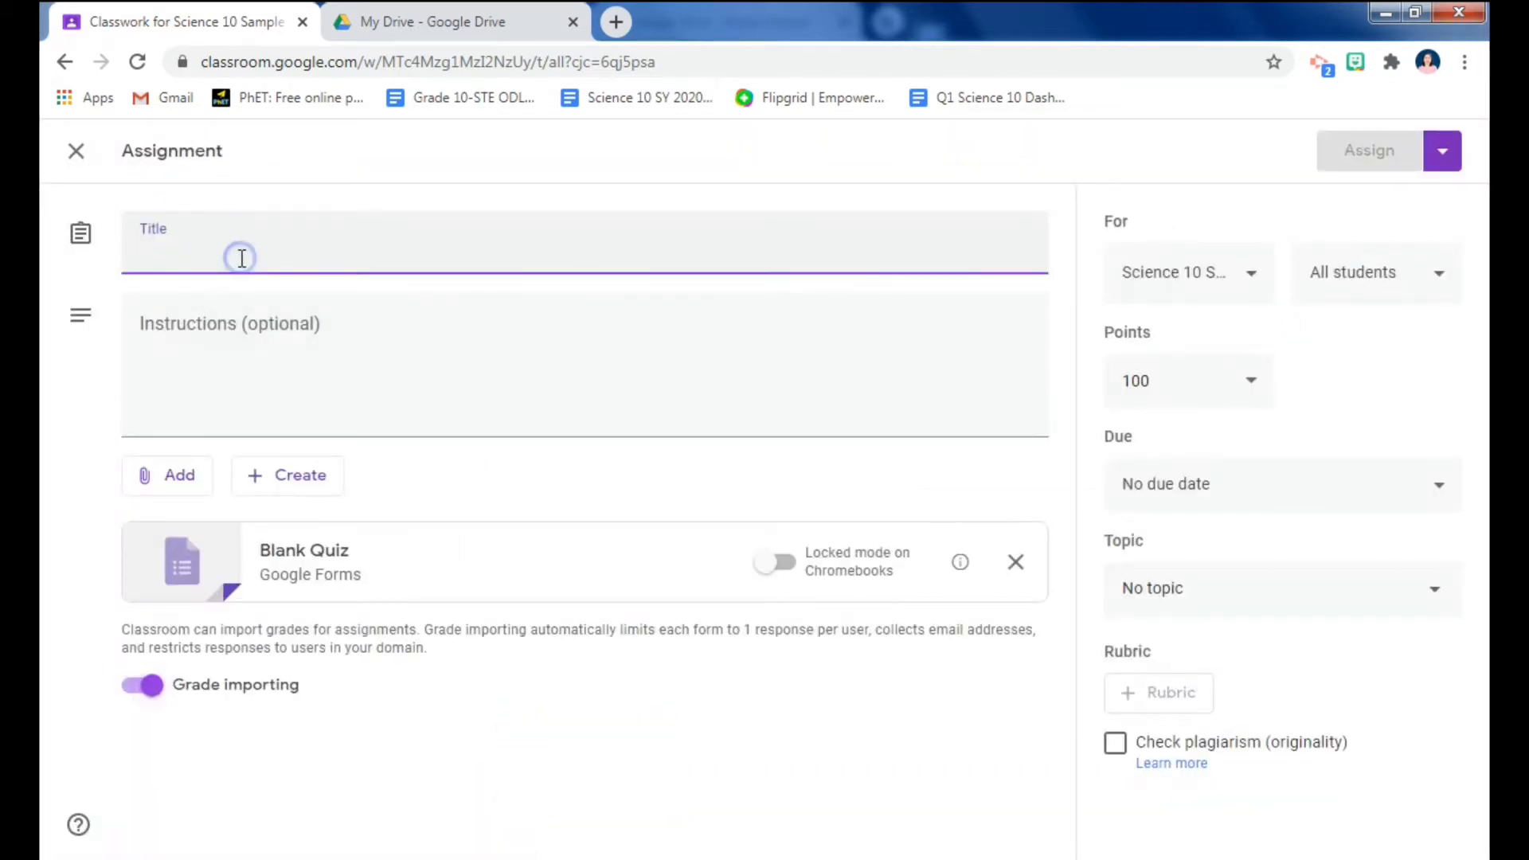
left_click(318, 378)
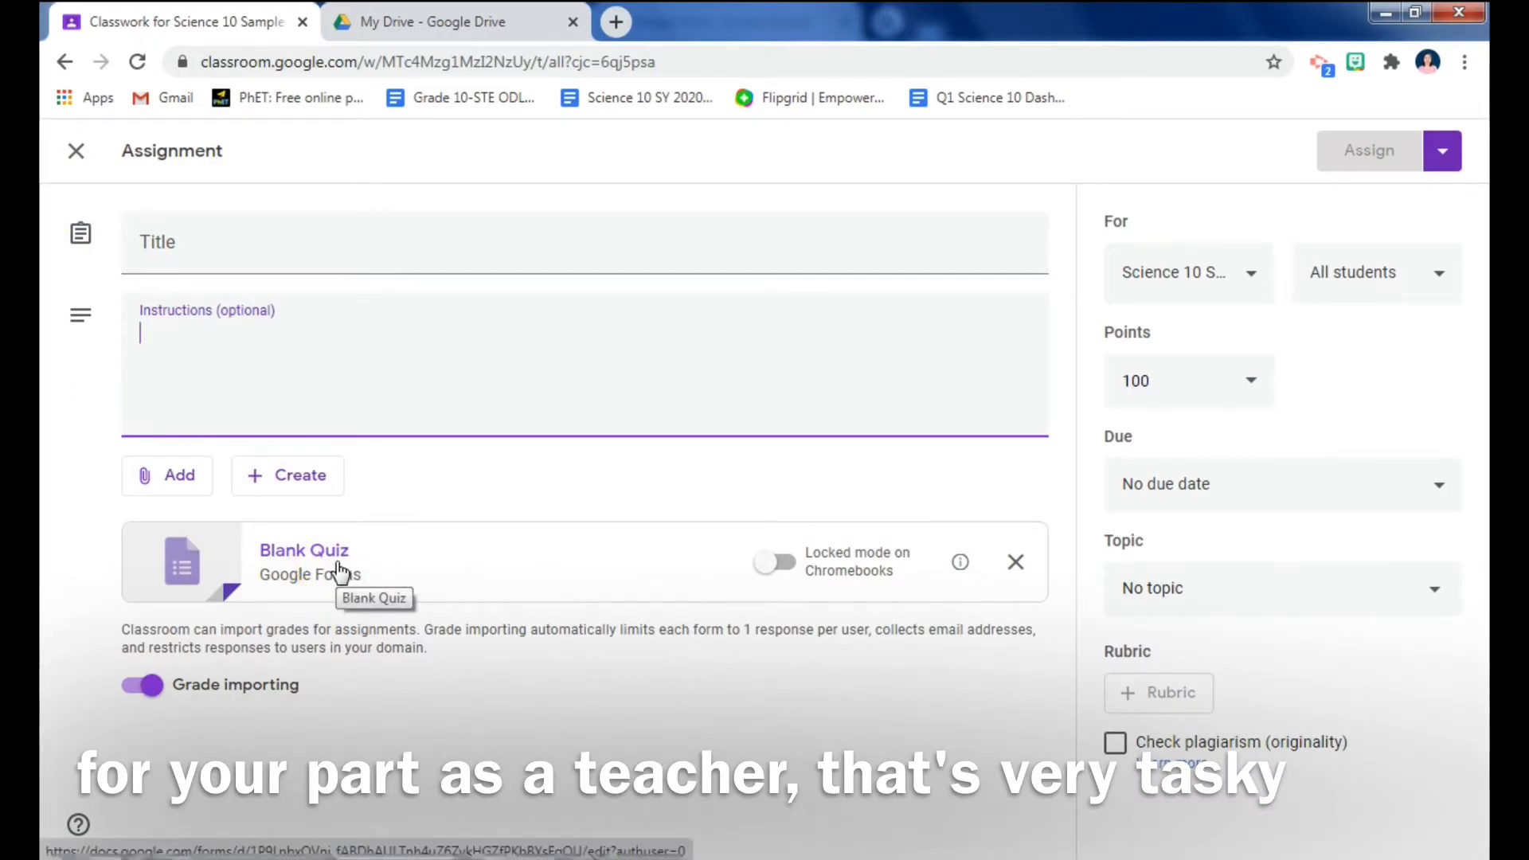
left_click(336, 568)
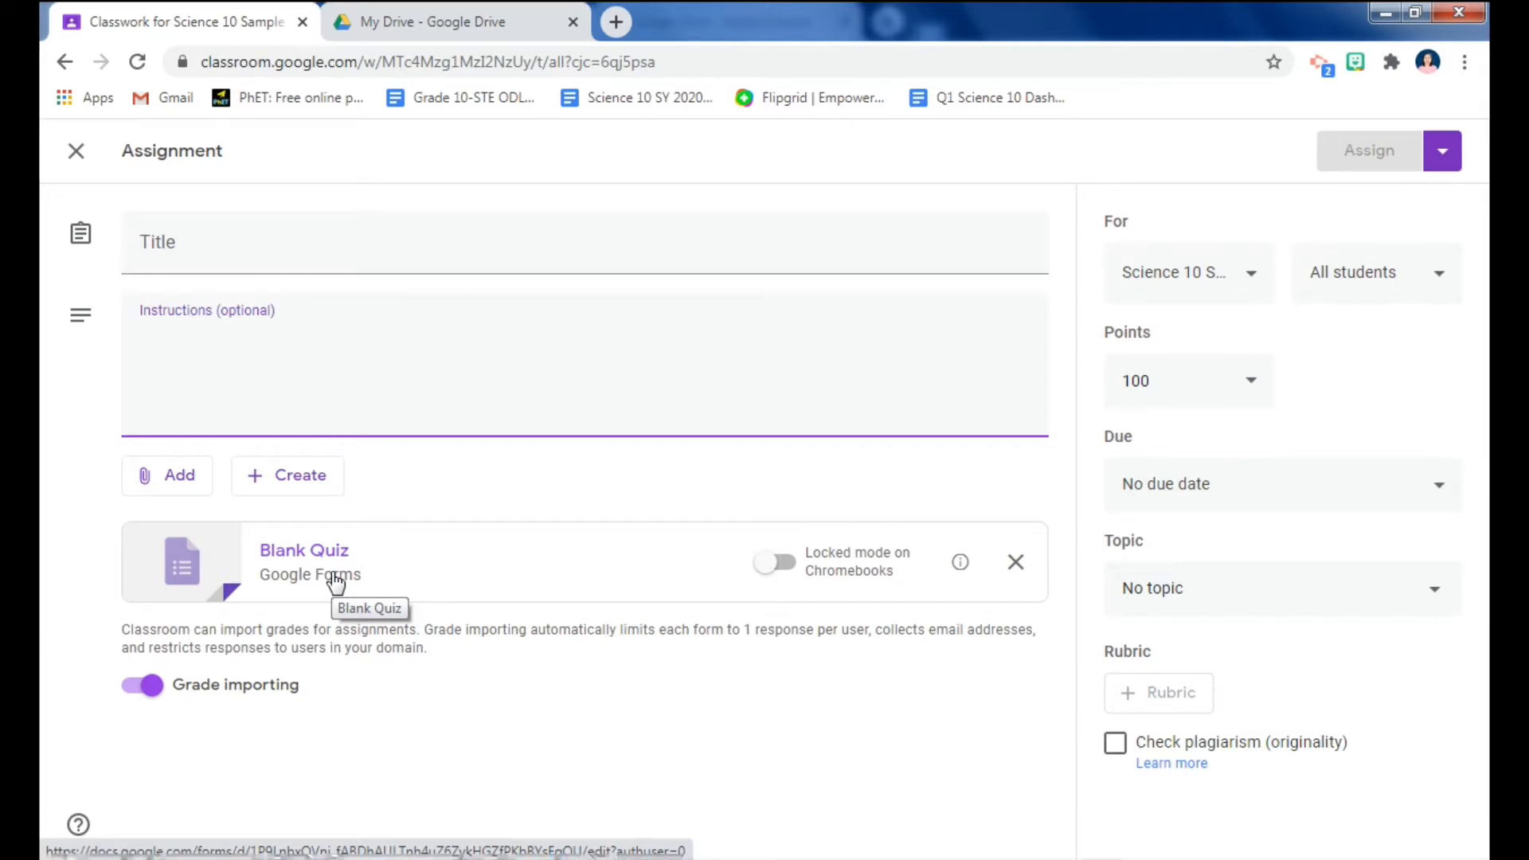
left_click(74, 154)
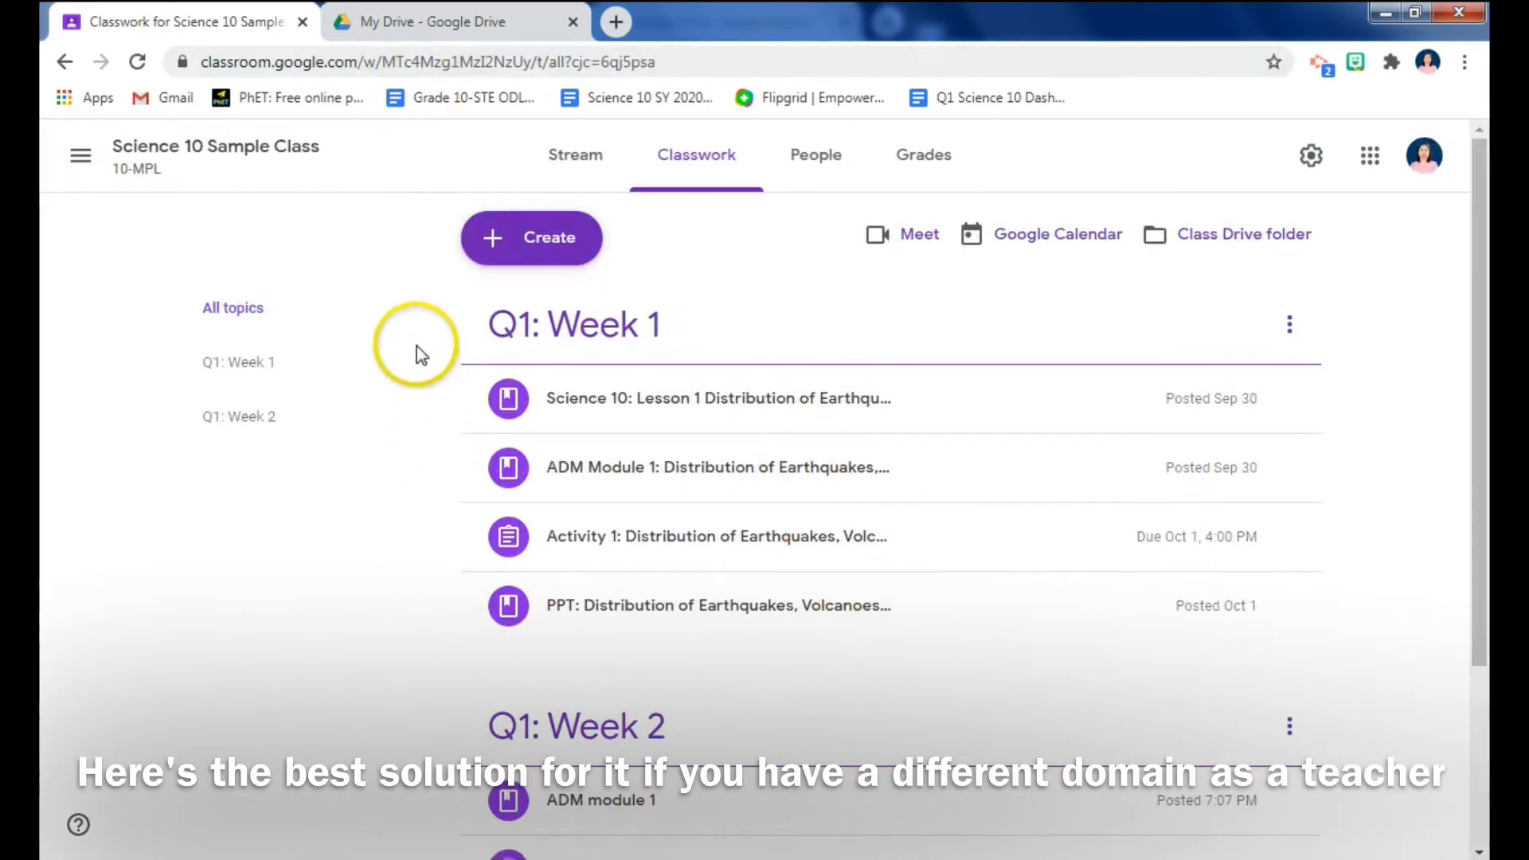
Switch to Google Drive and create a new blank Google Form in My Drive.
left_click(450, 21)
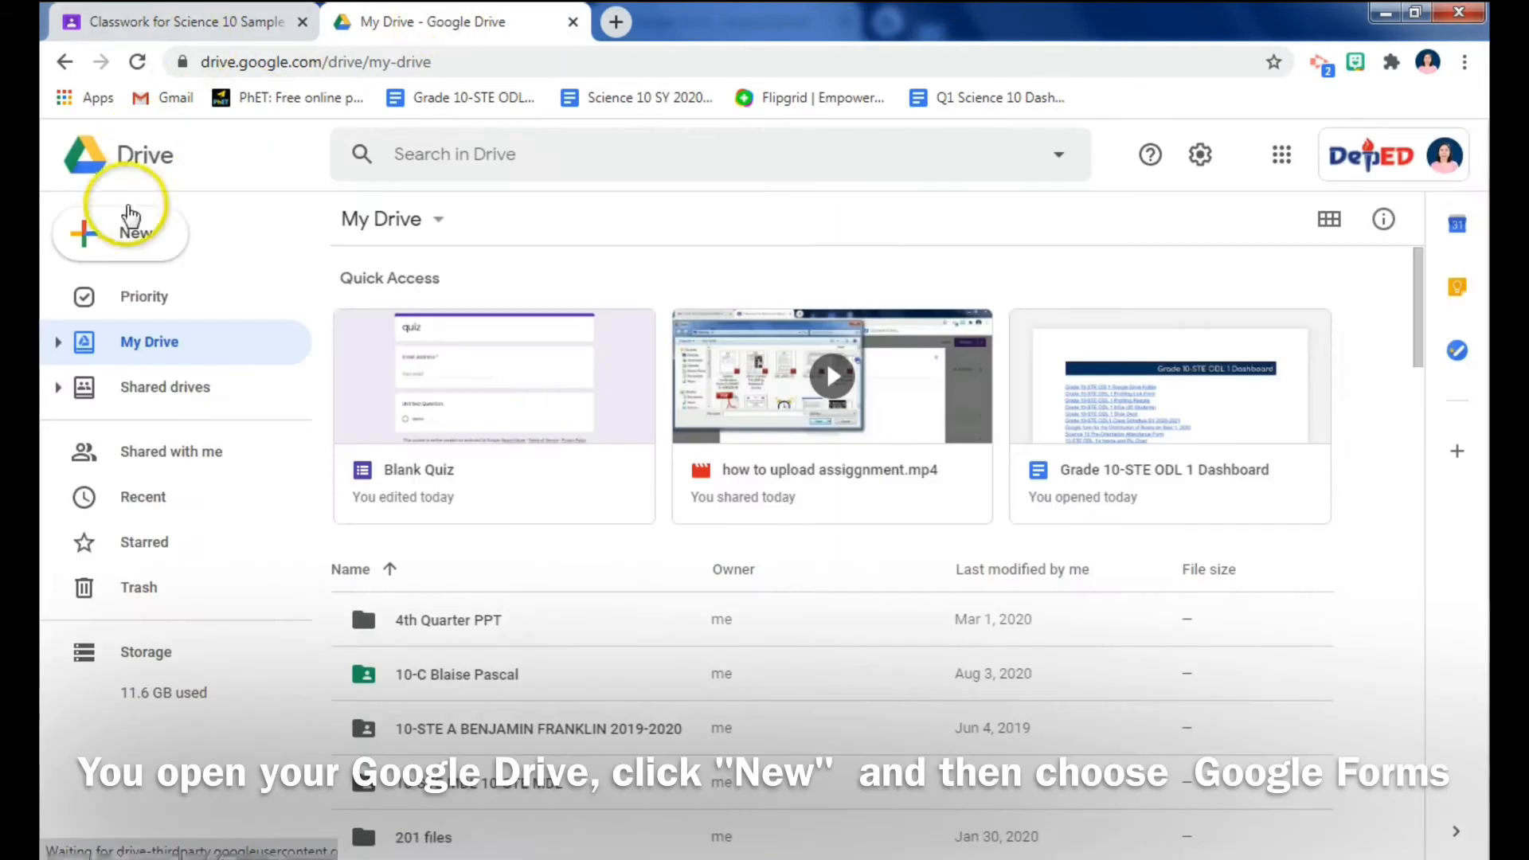
left_click(126, 243)
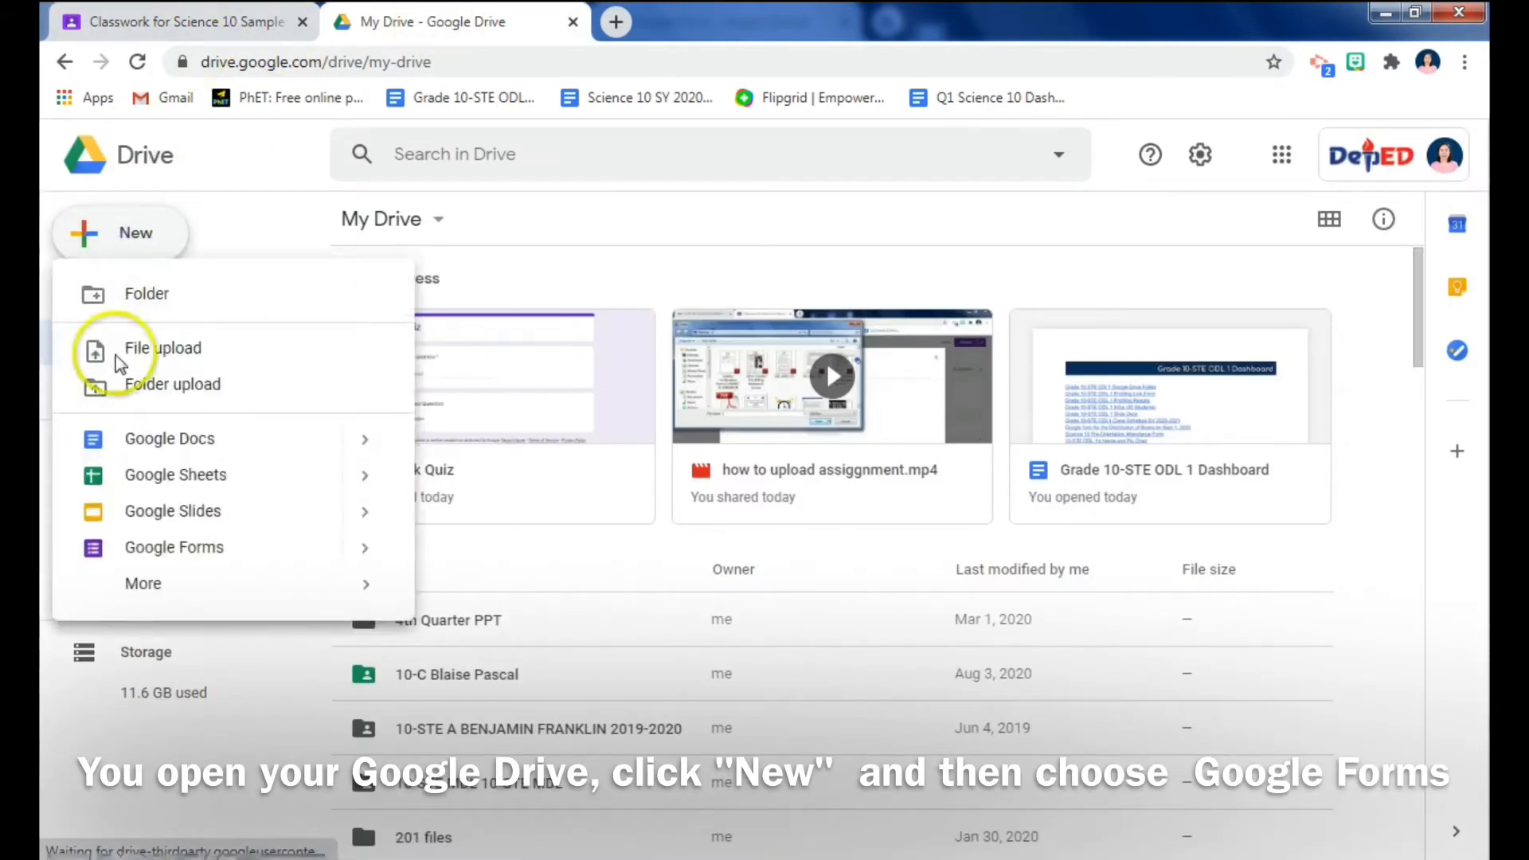
left_click(195, 549)
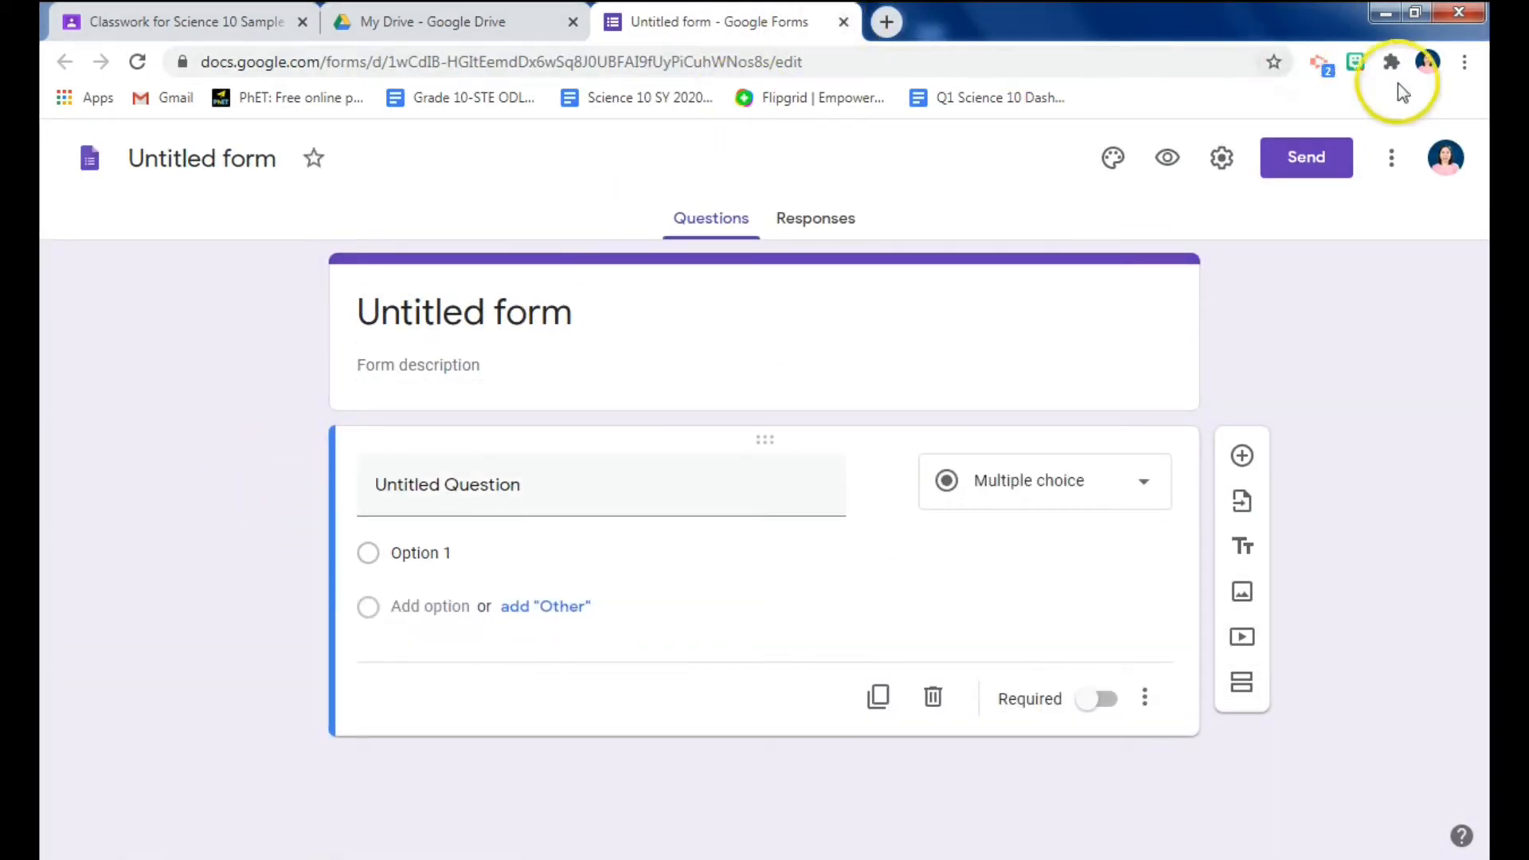
Create another blank Google Form in a new browser tab through the address forms.new.
left_click(886, 24)
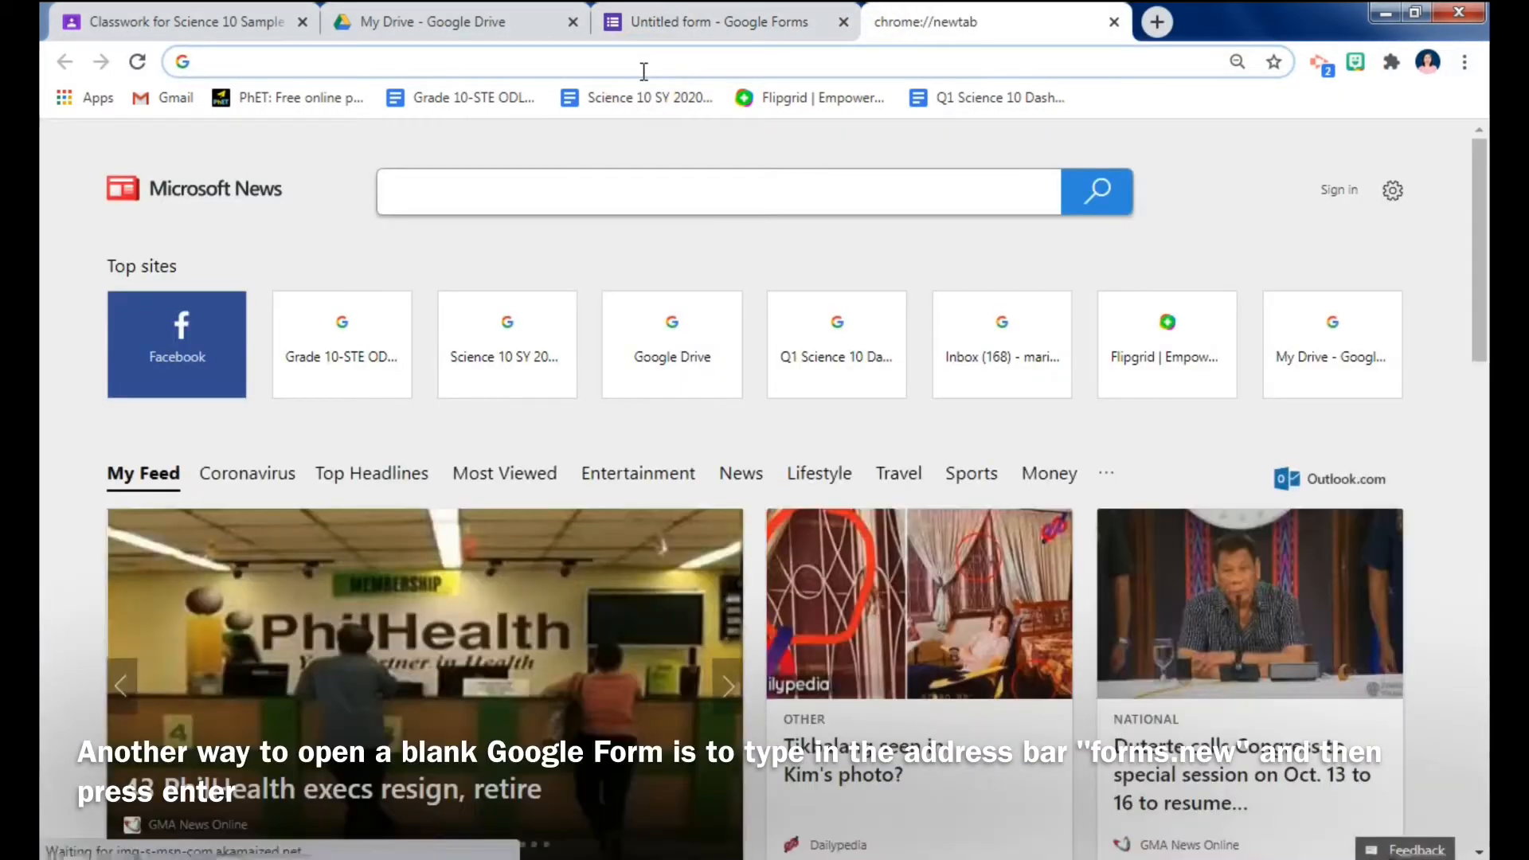
type("form")
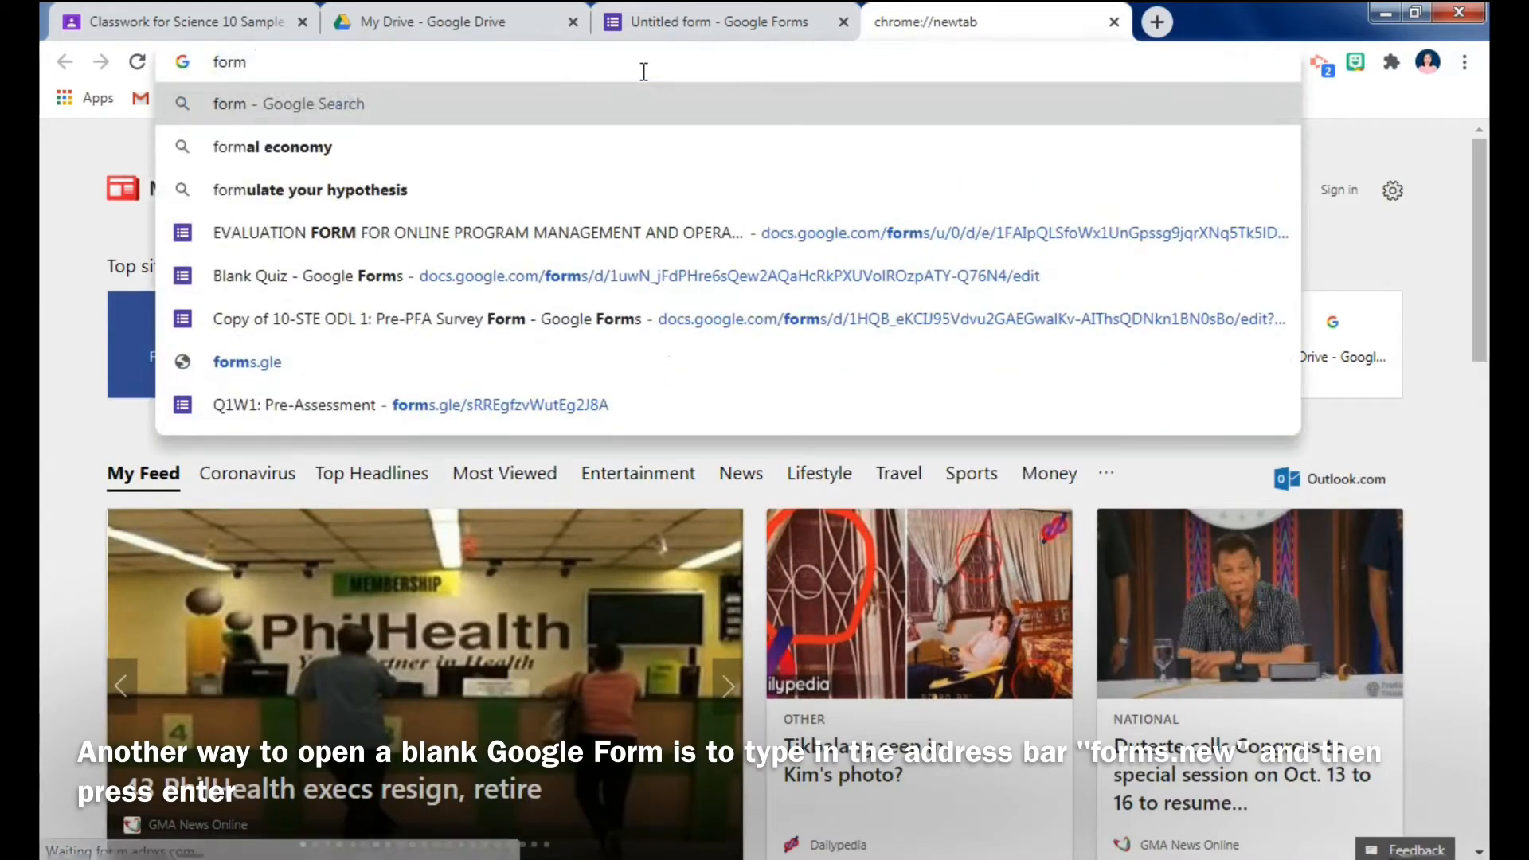
type("s.new")
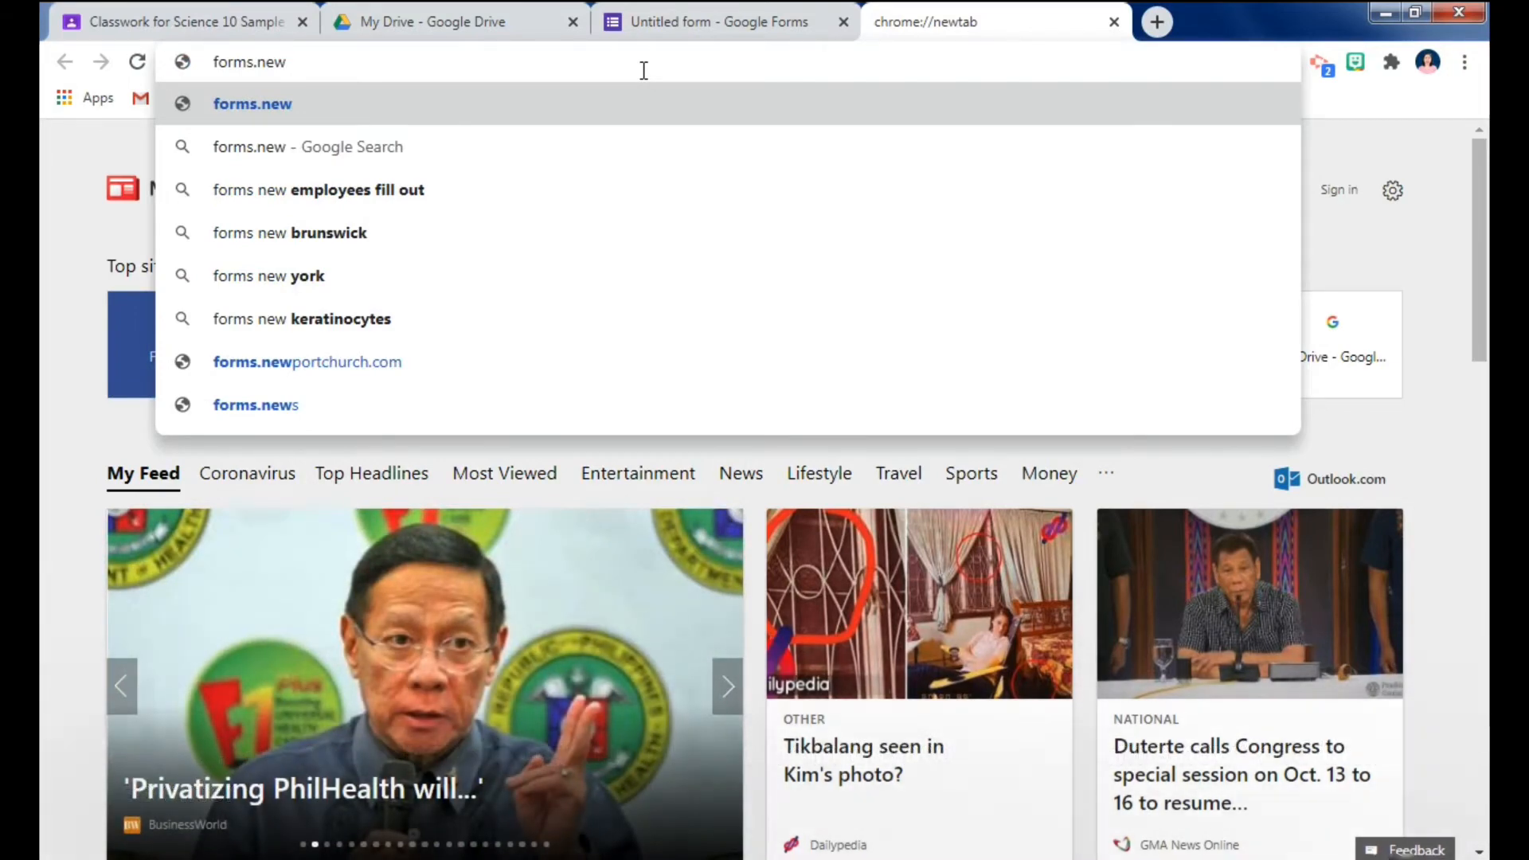
key("Return")
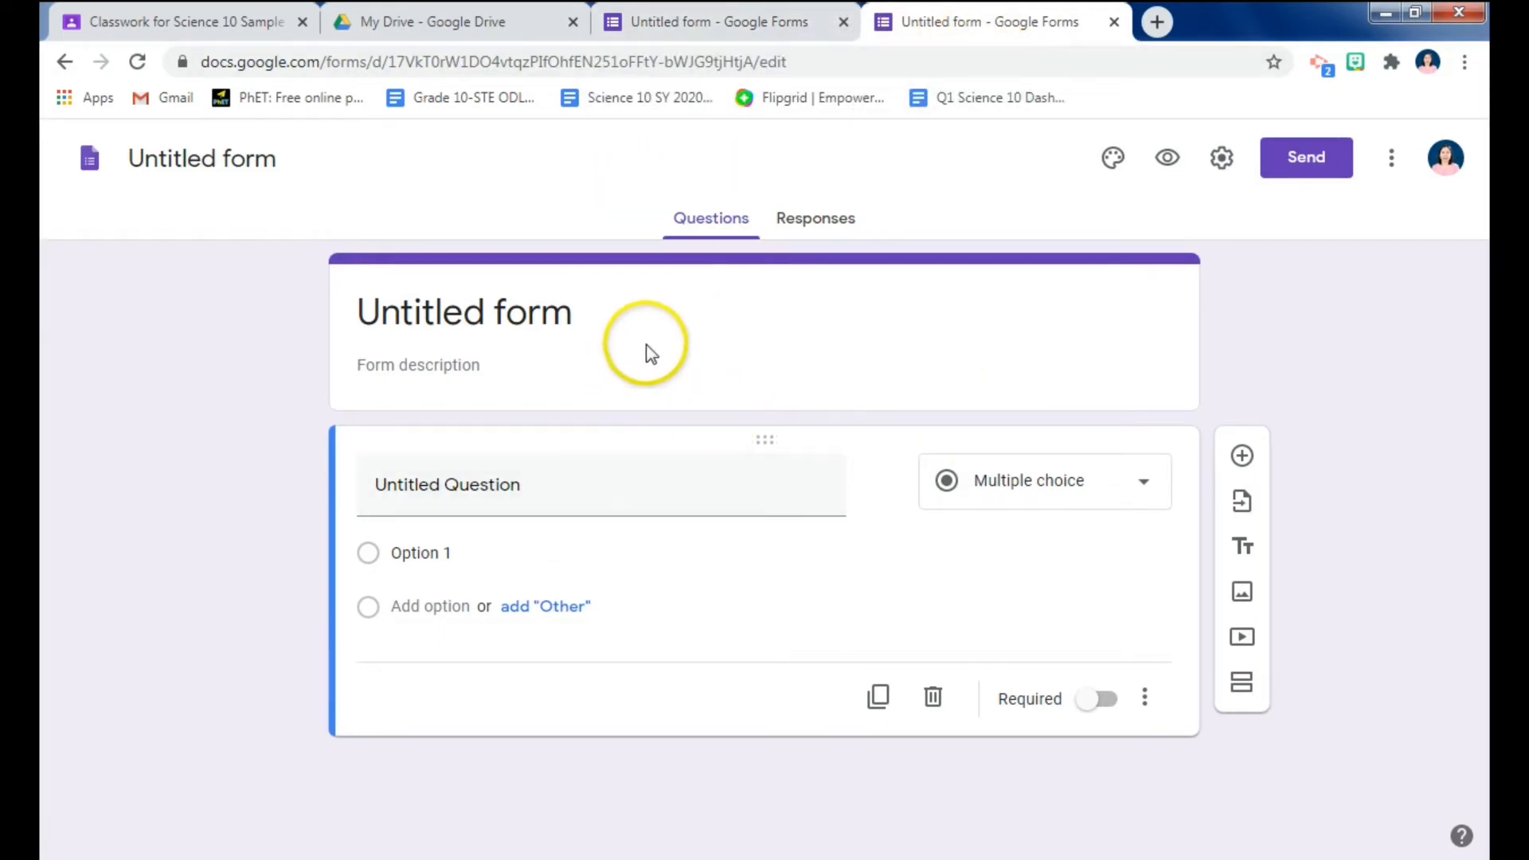
Turn the untitled form into a quiz in its settings.
left_click(1219, 159)
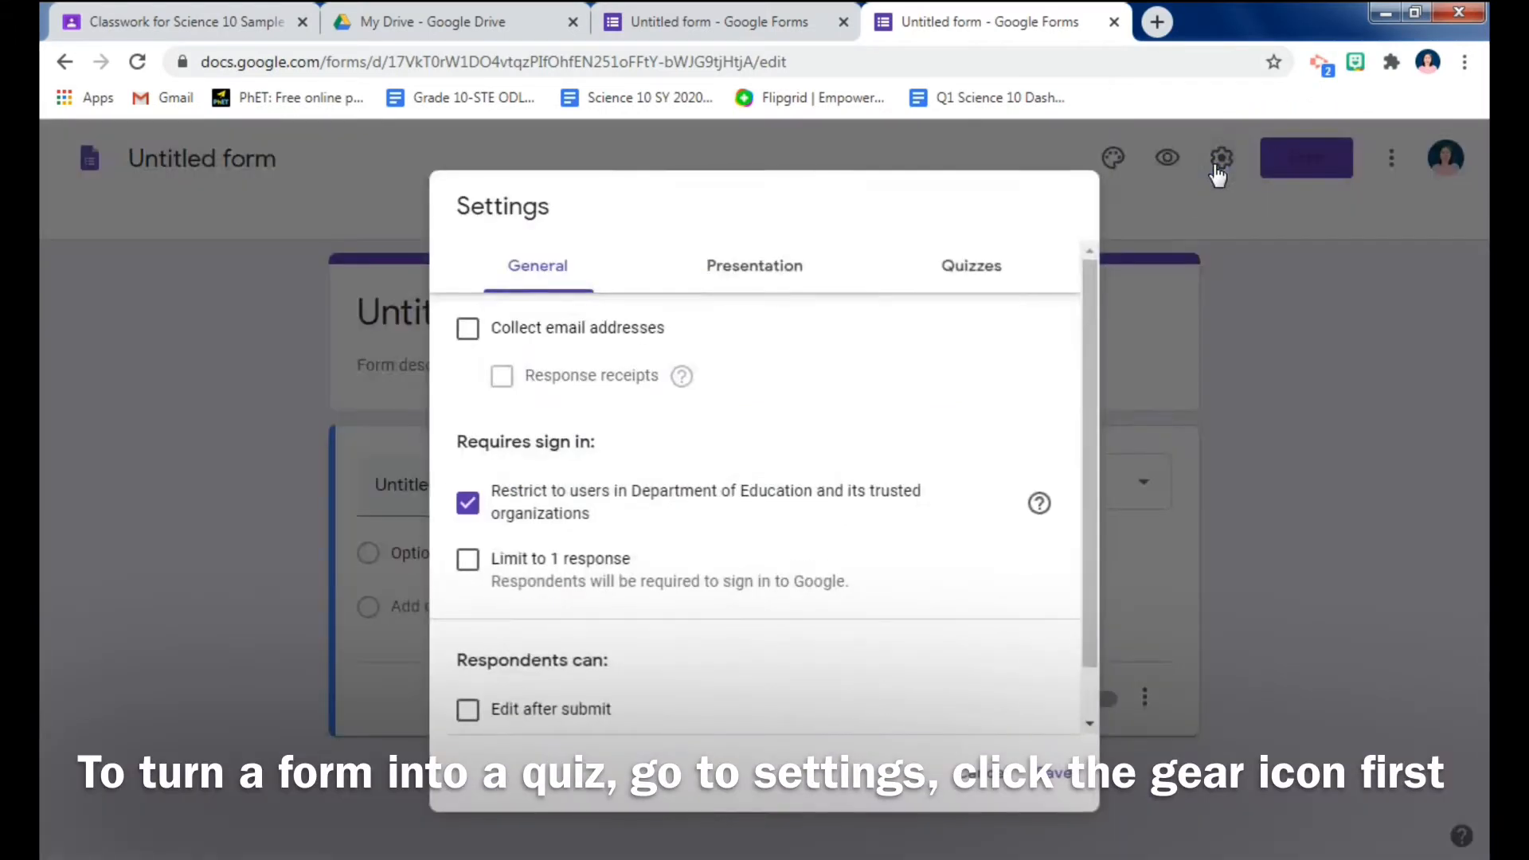
left_click(968, 267)
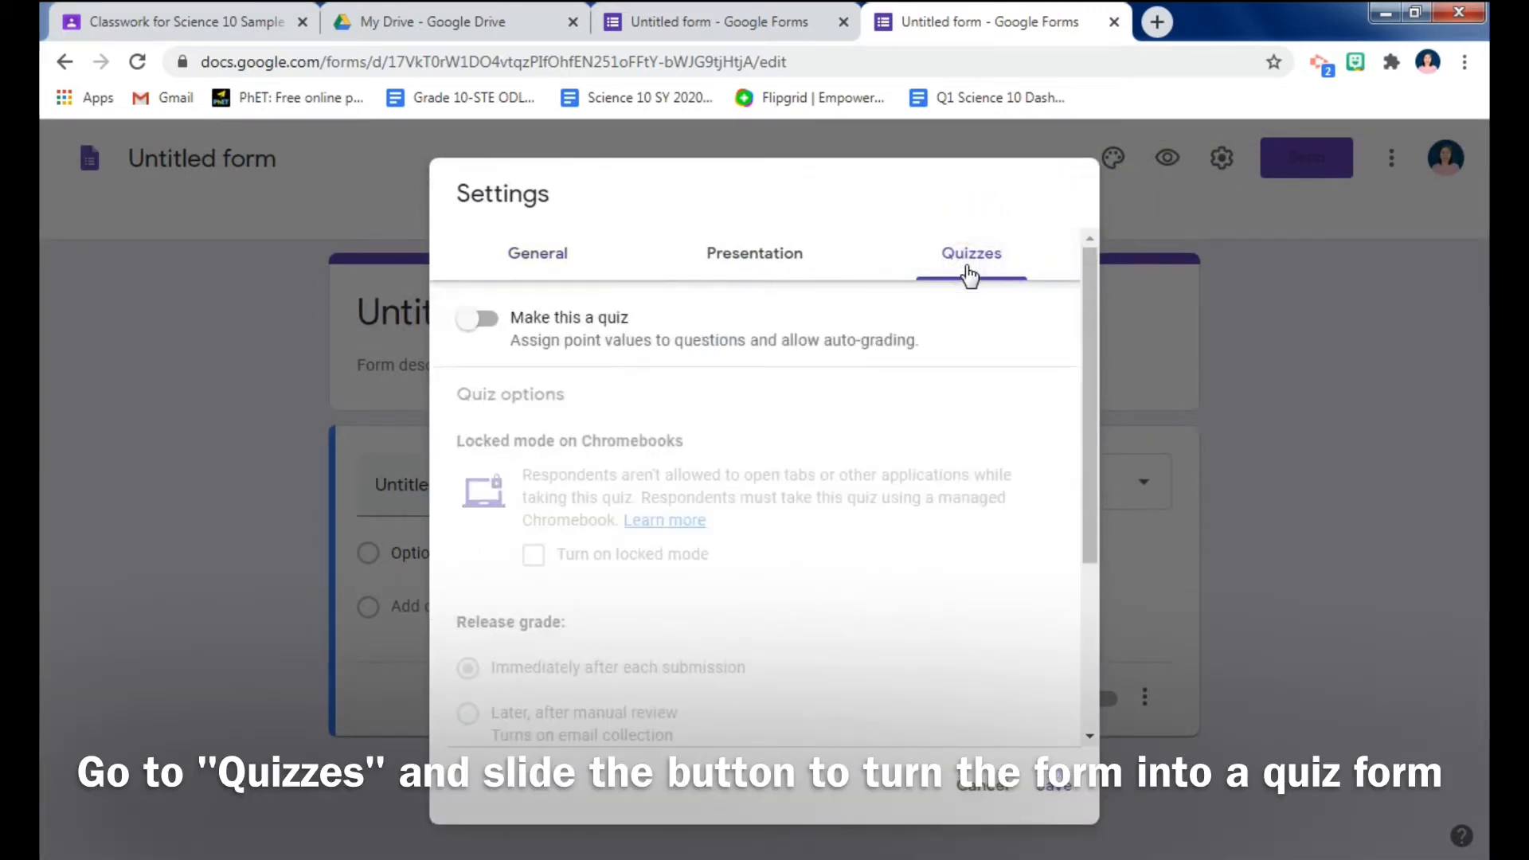
left_click(476, 334)
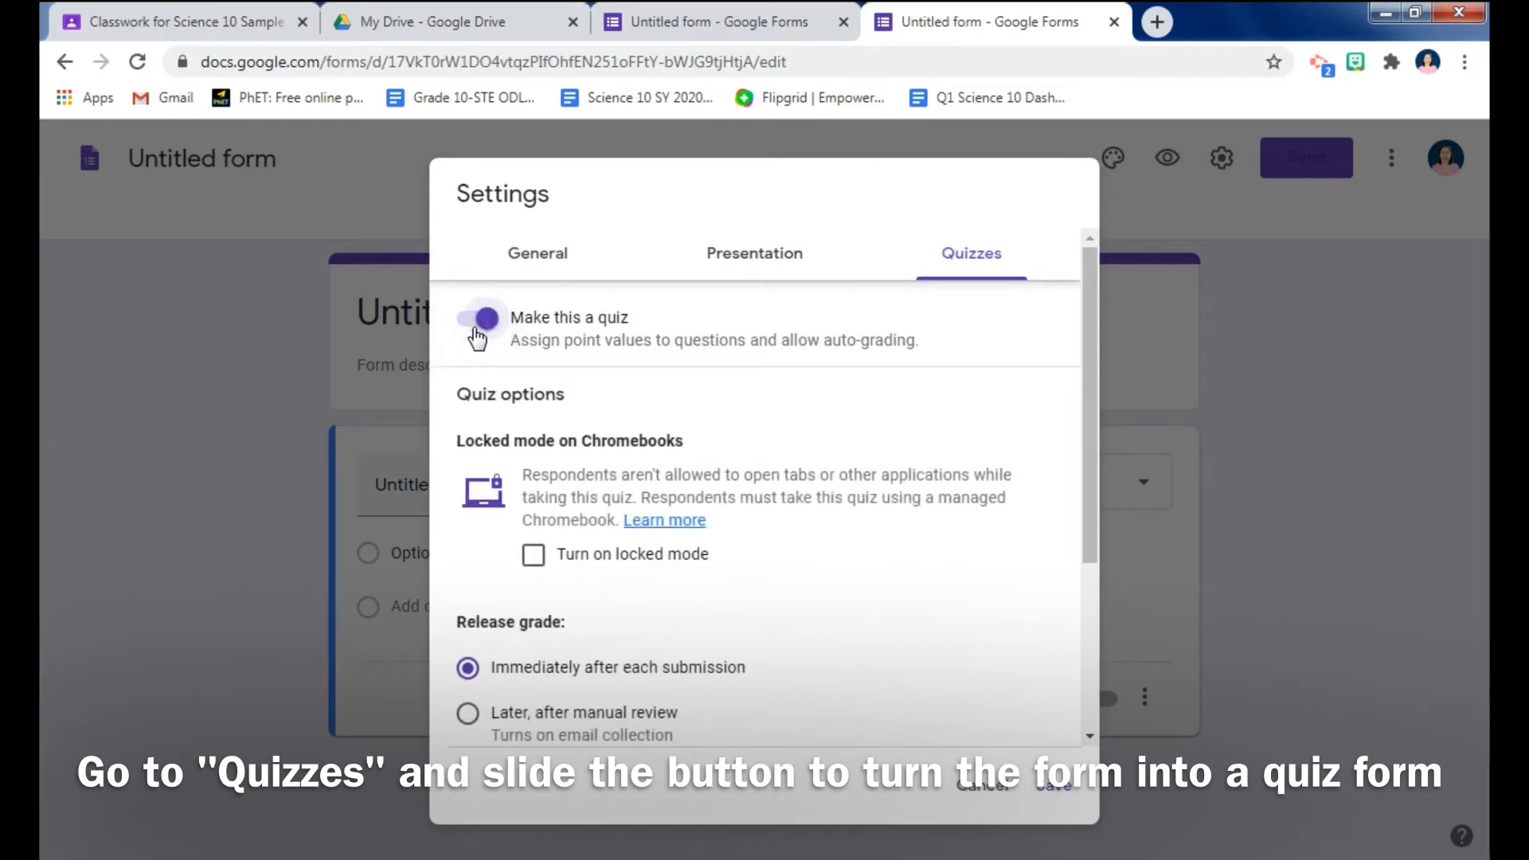
Release grades later, after manual review, and stop respondents from seeing missed questions and correct answers.
left_click_drag(1088, 406, 1083, 522)
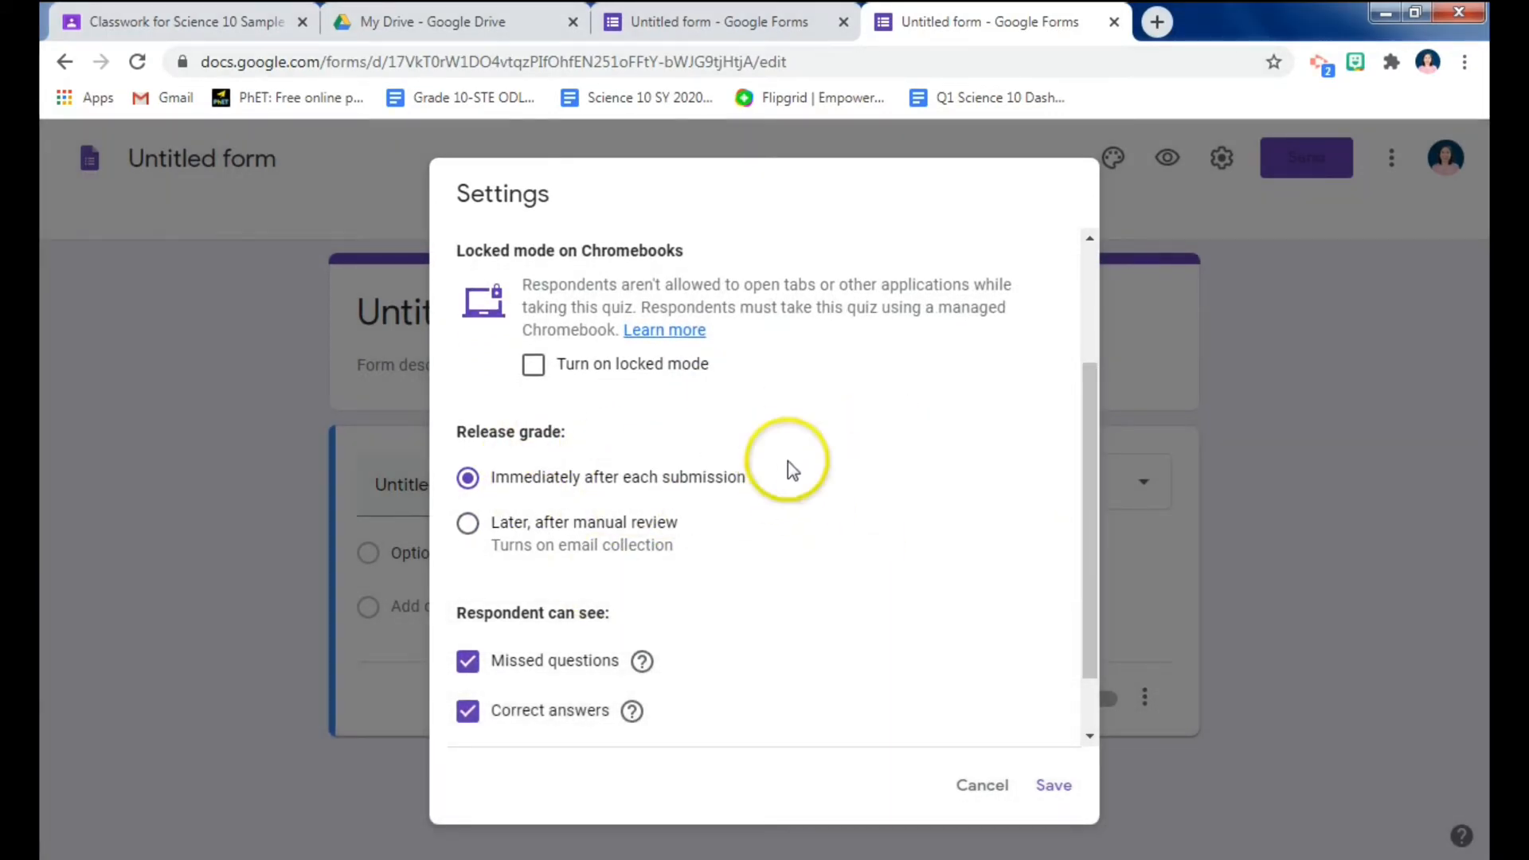
left_click_drag(1086, 449, 1088, 499)
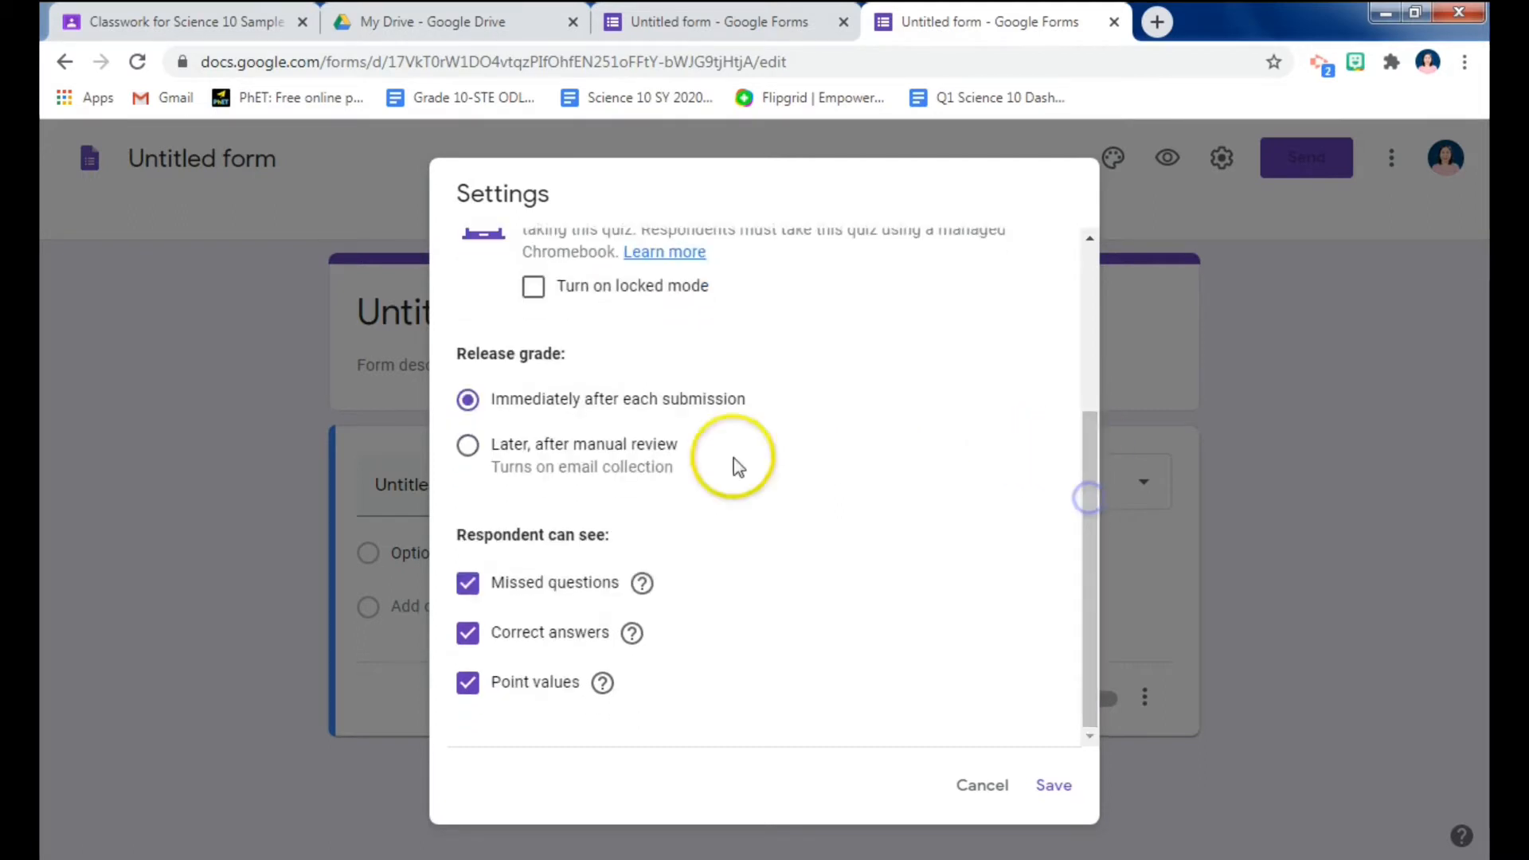
left_click(594, 405)
left_click(470, 401)
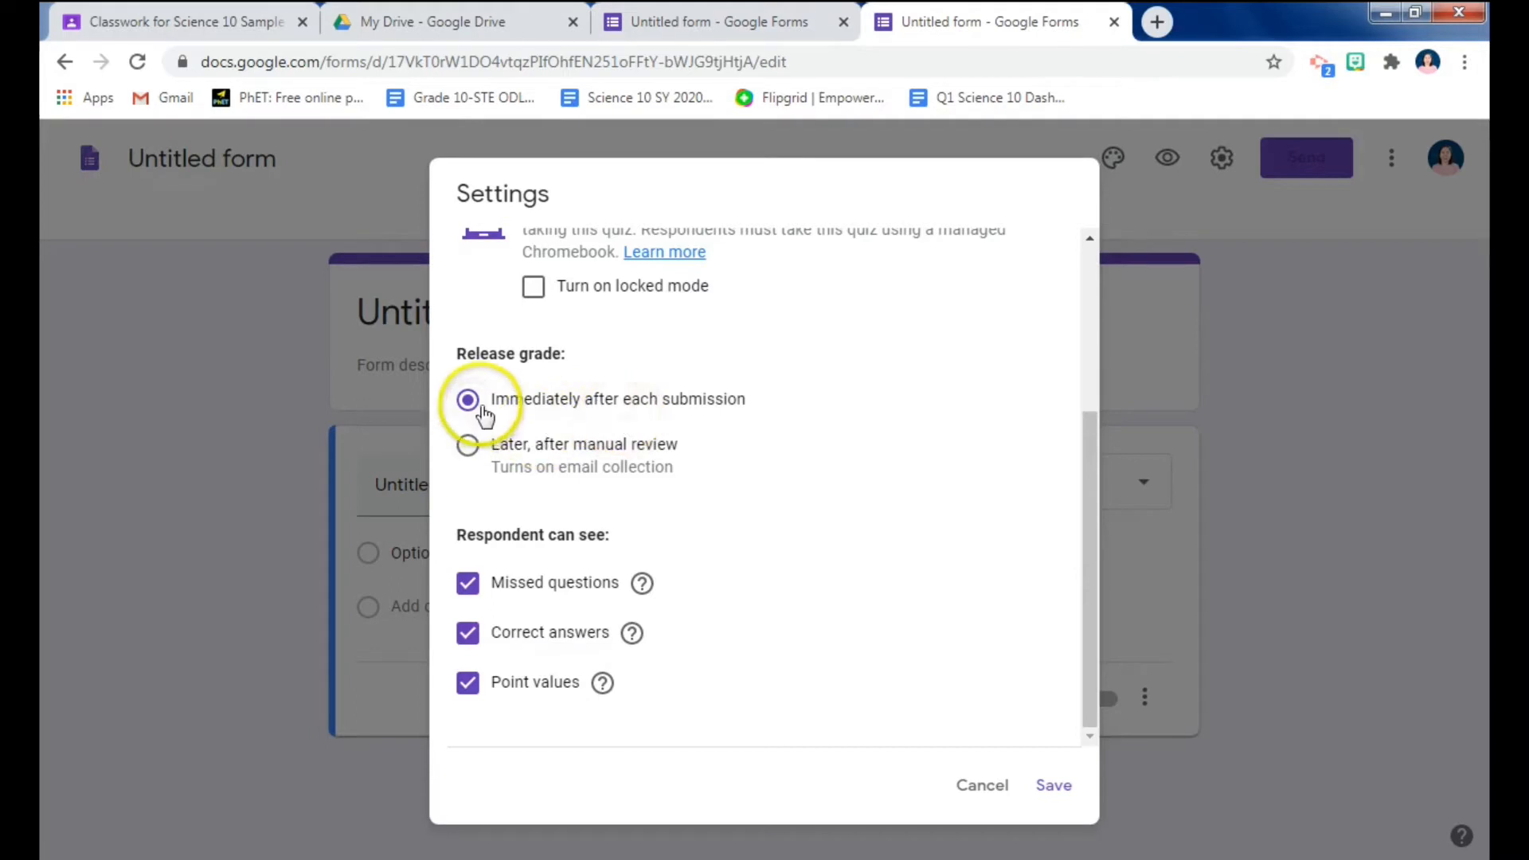
left_click(468, 445)
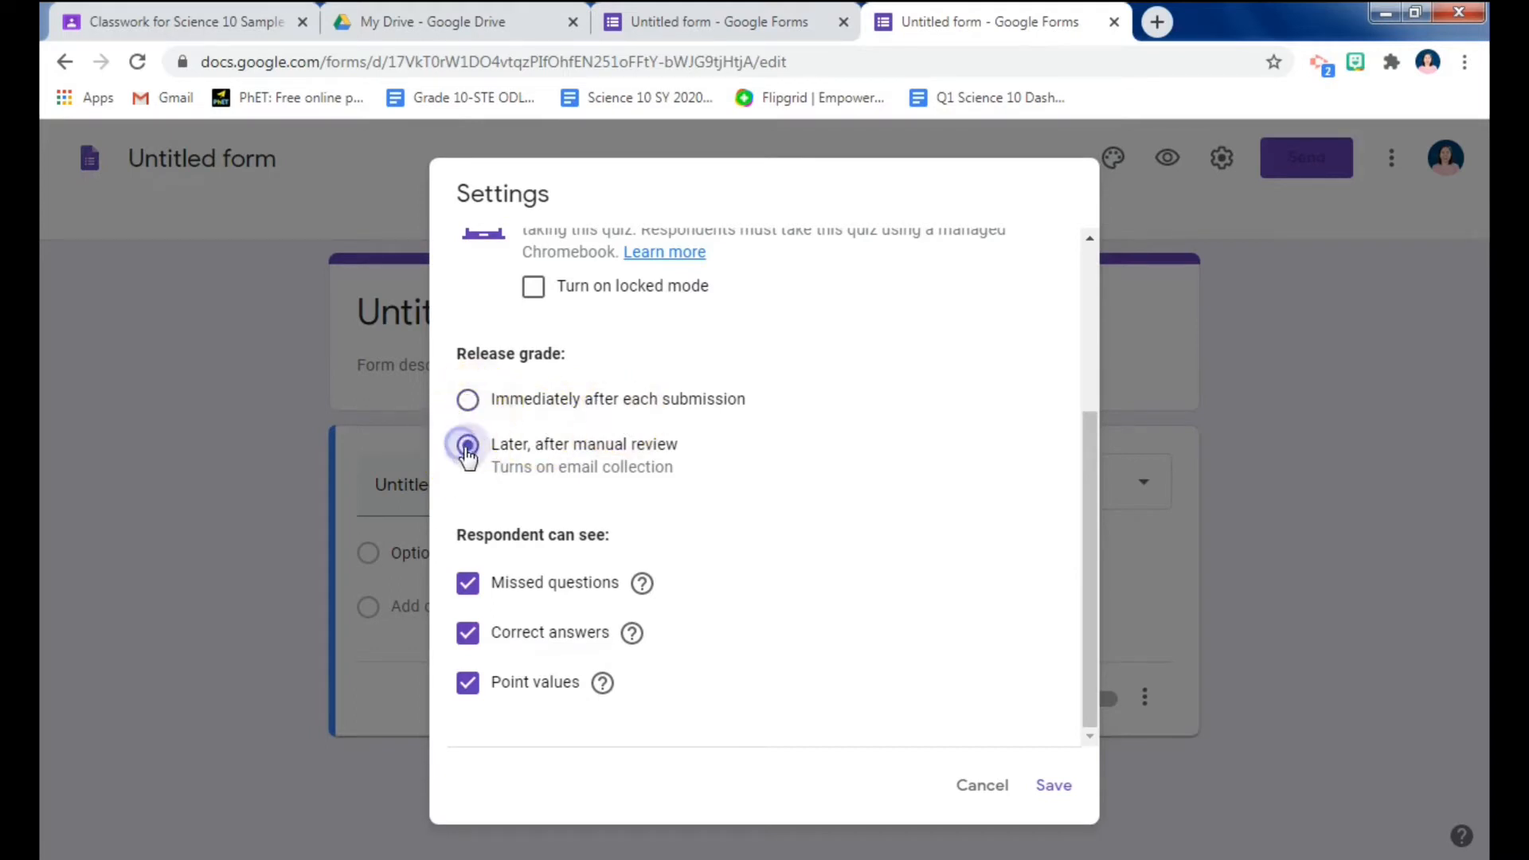
left_click(577, 475)
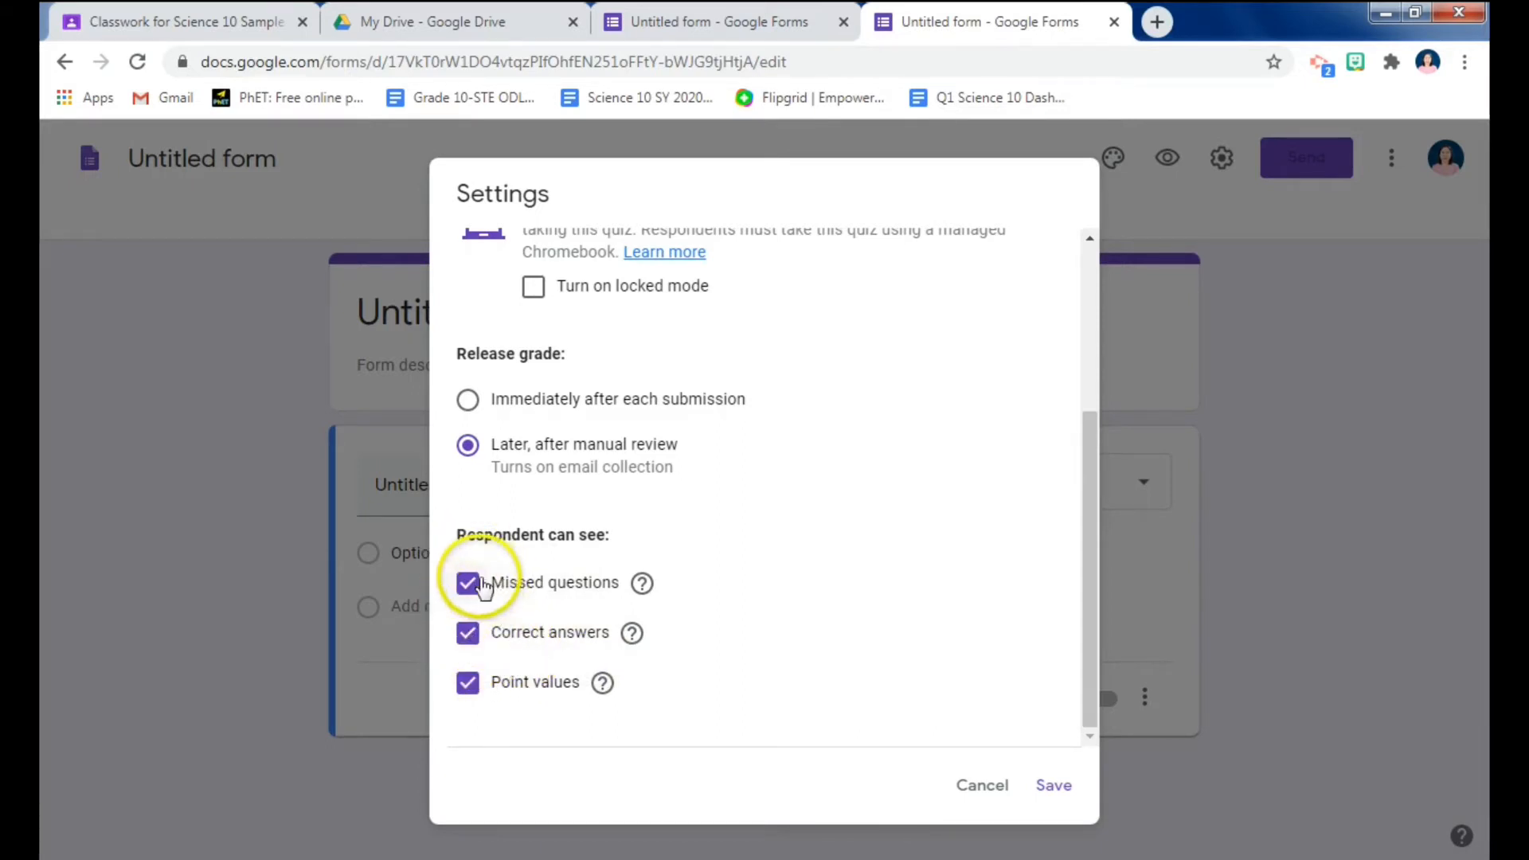
left_click(466, 637)
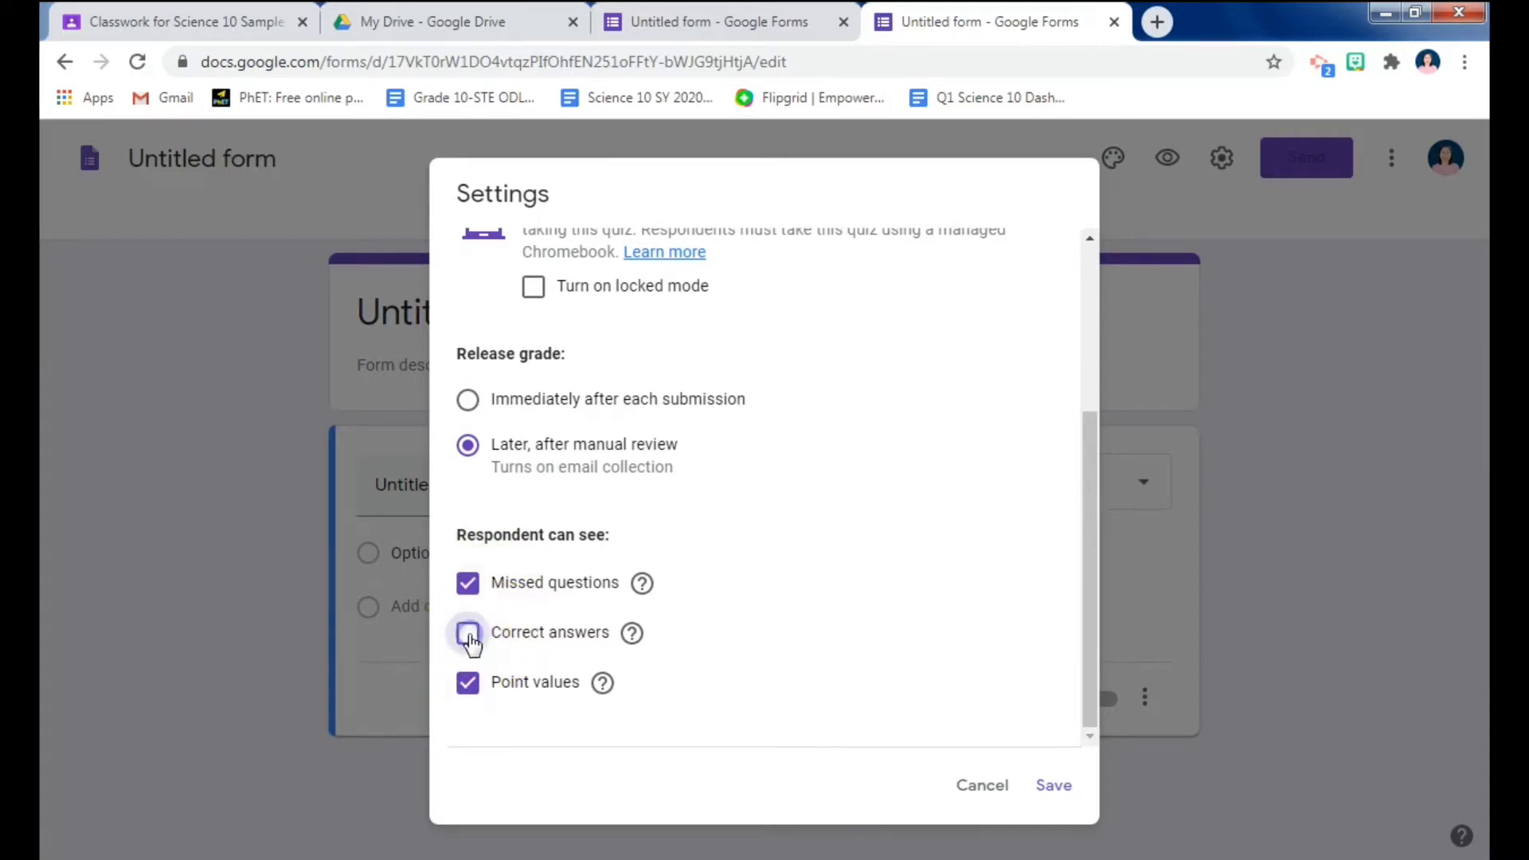
left_click(474, 589)
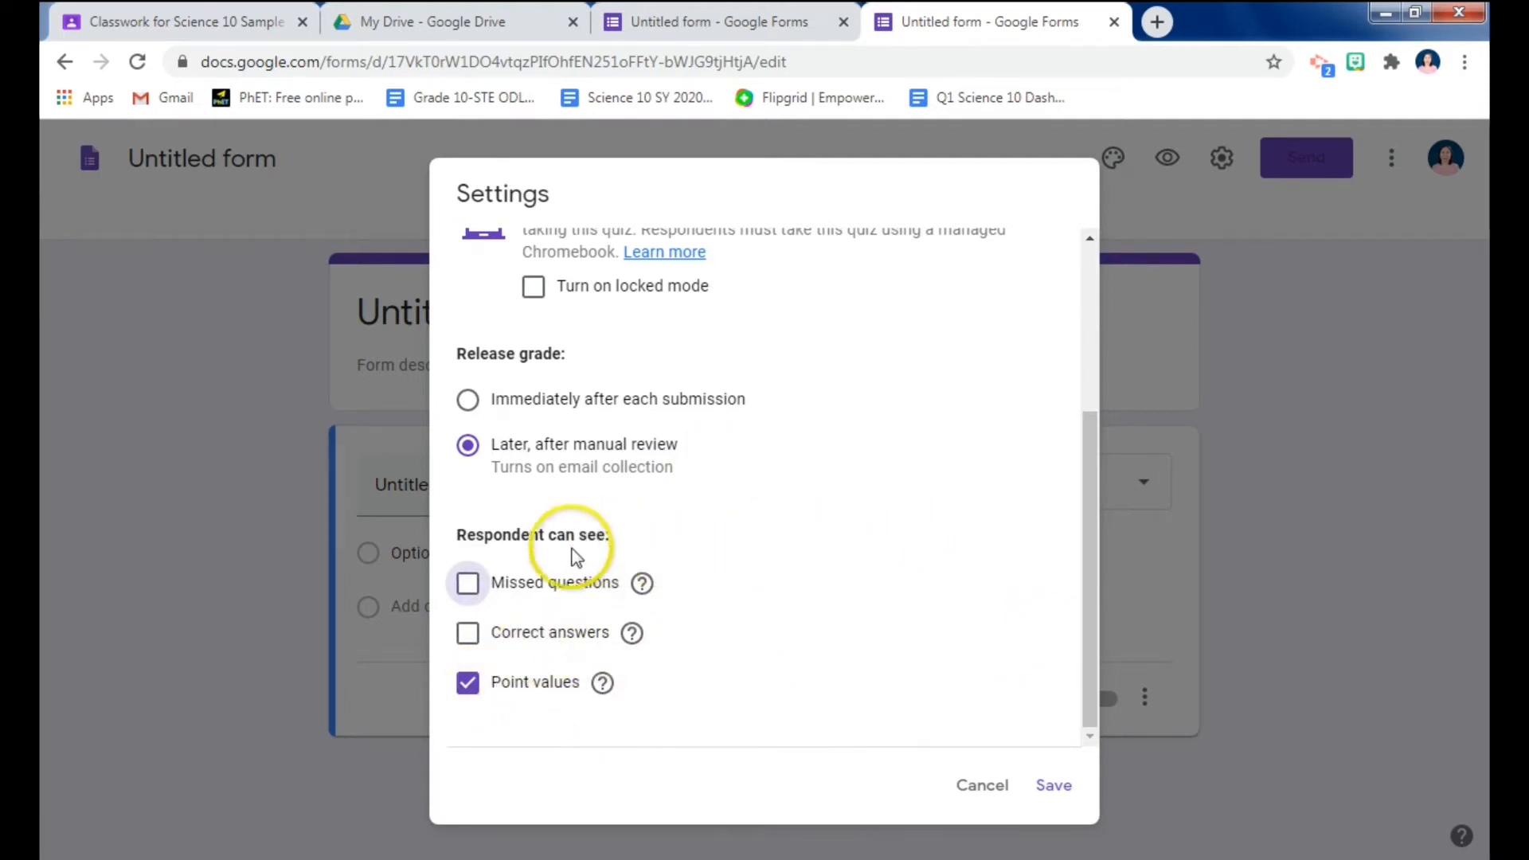
Turn off the link to submit another response in the presentation settings, trying the shuffled question order and clearing it again.
left_click_drag(1083, 522, 1083, 333)
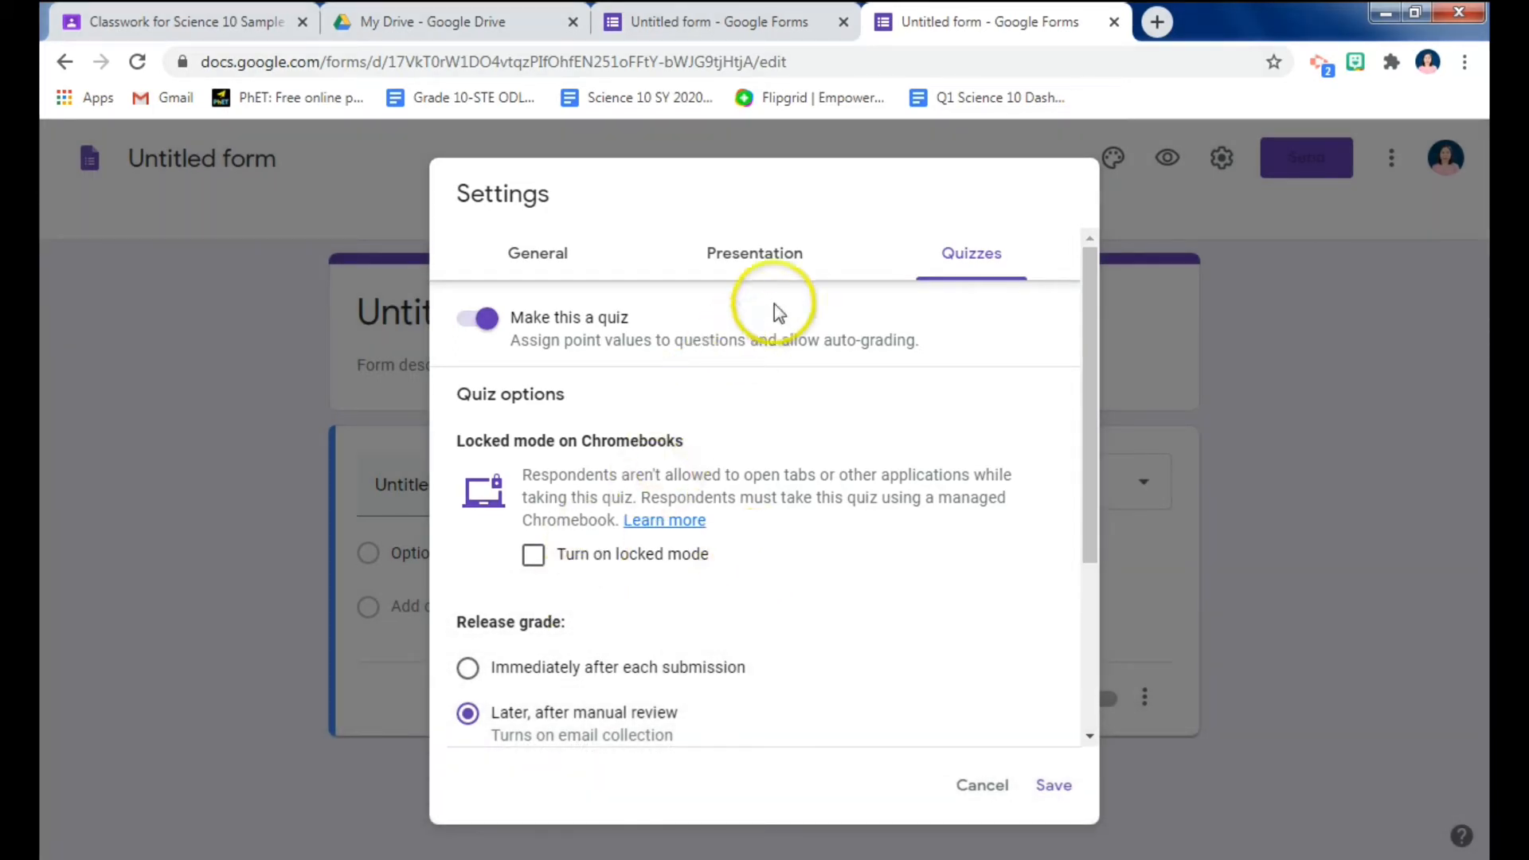
left_click(749, 263)
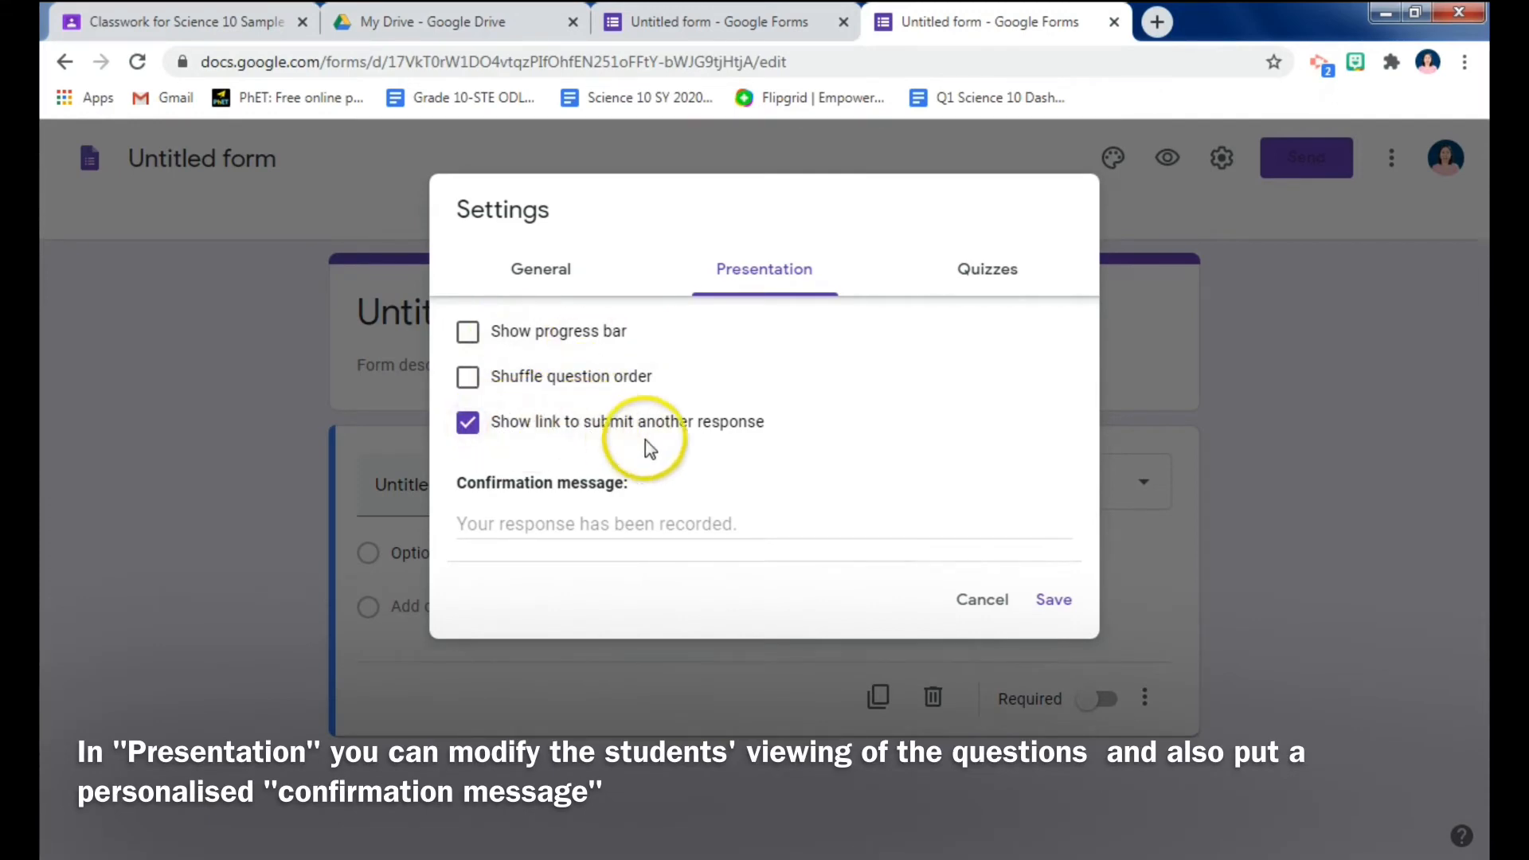
left_click(470, 424)
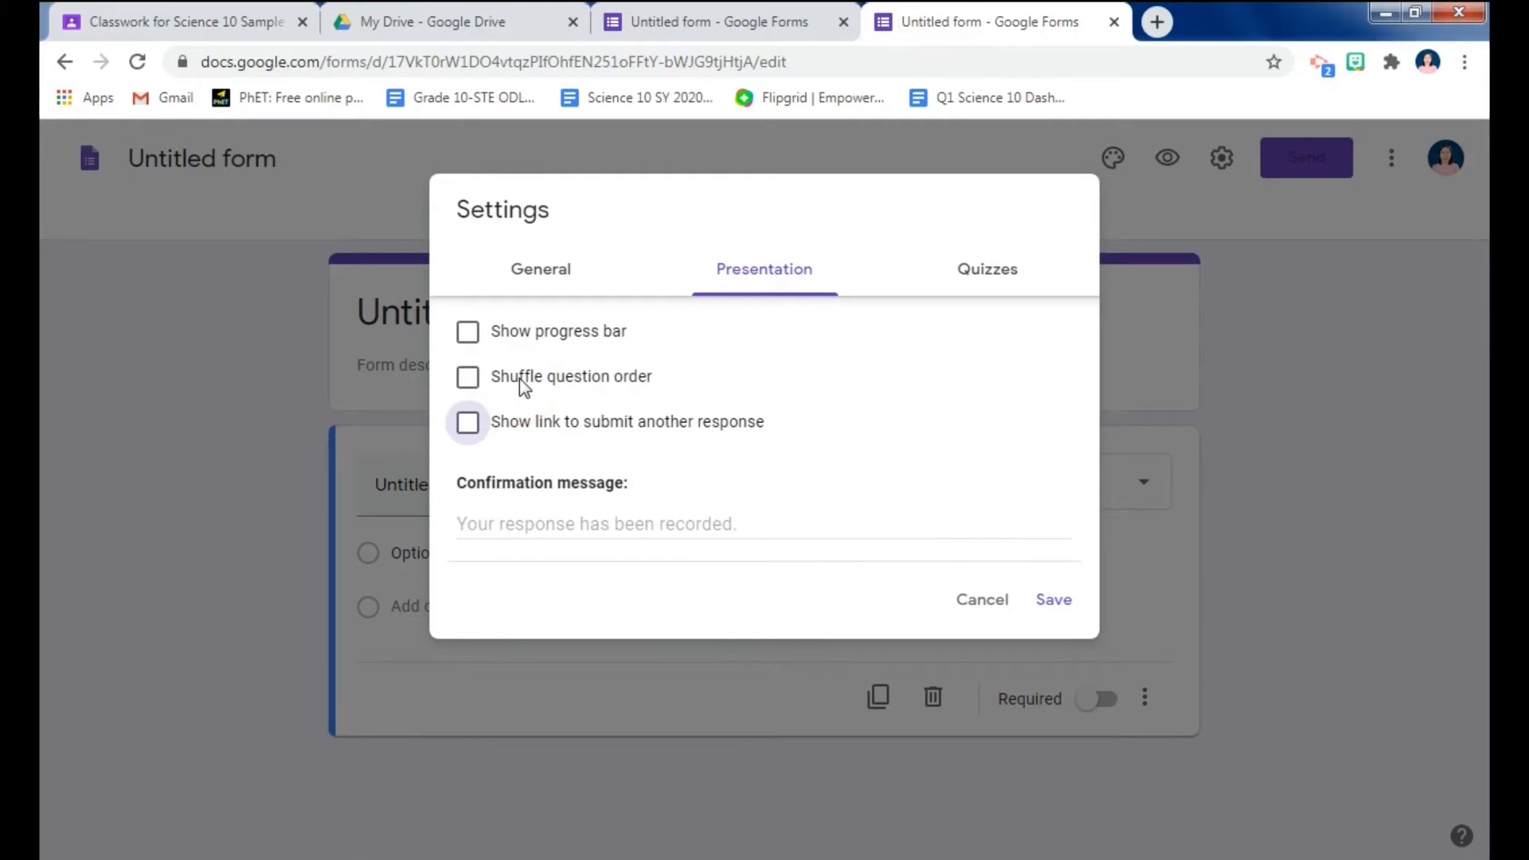
left_click(466, 382)
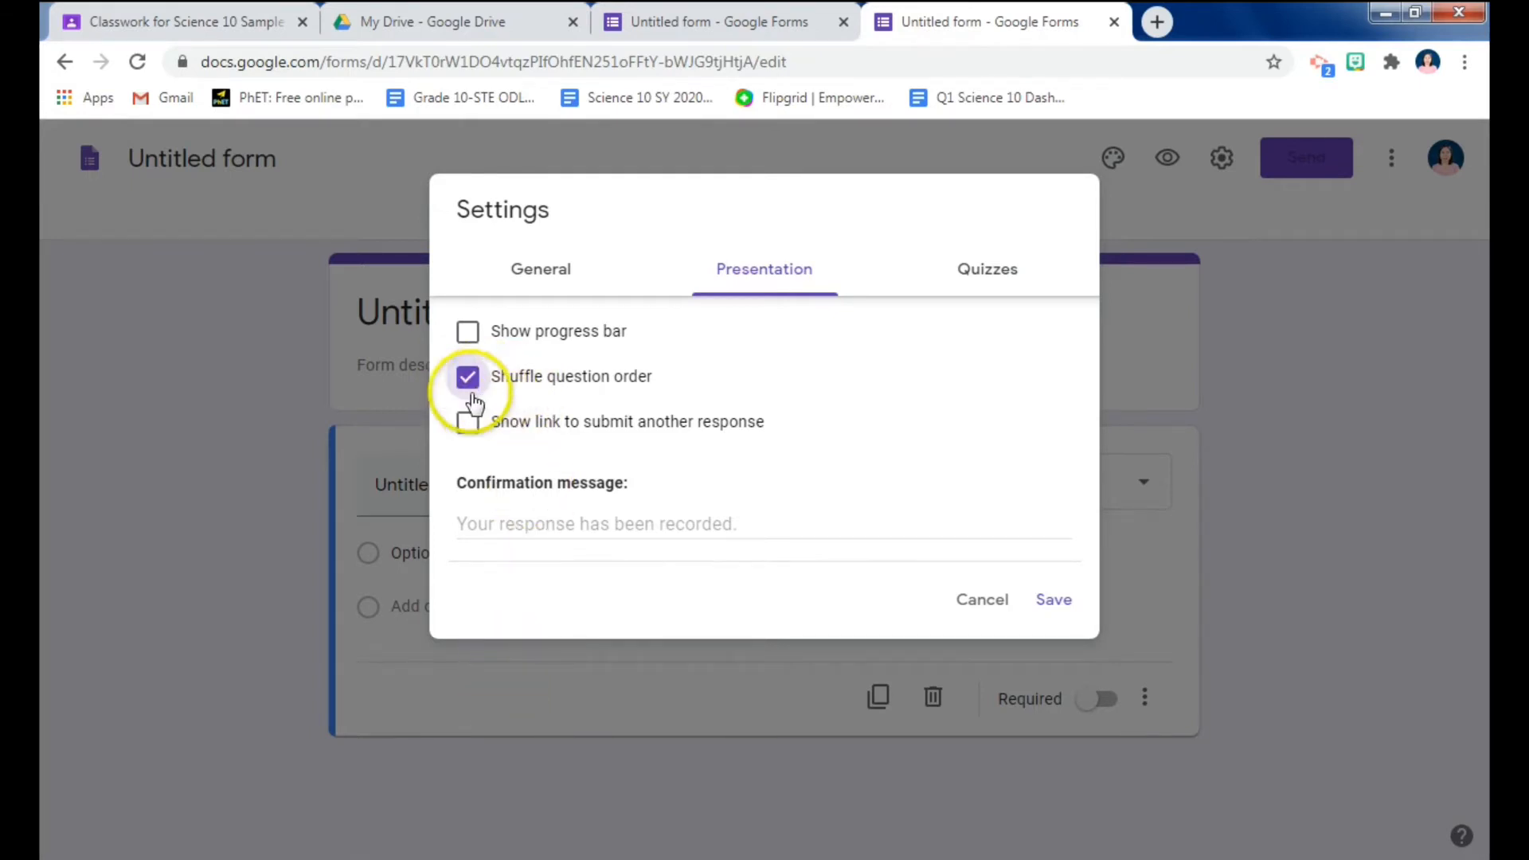
left_click(471, 387)
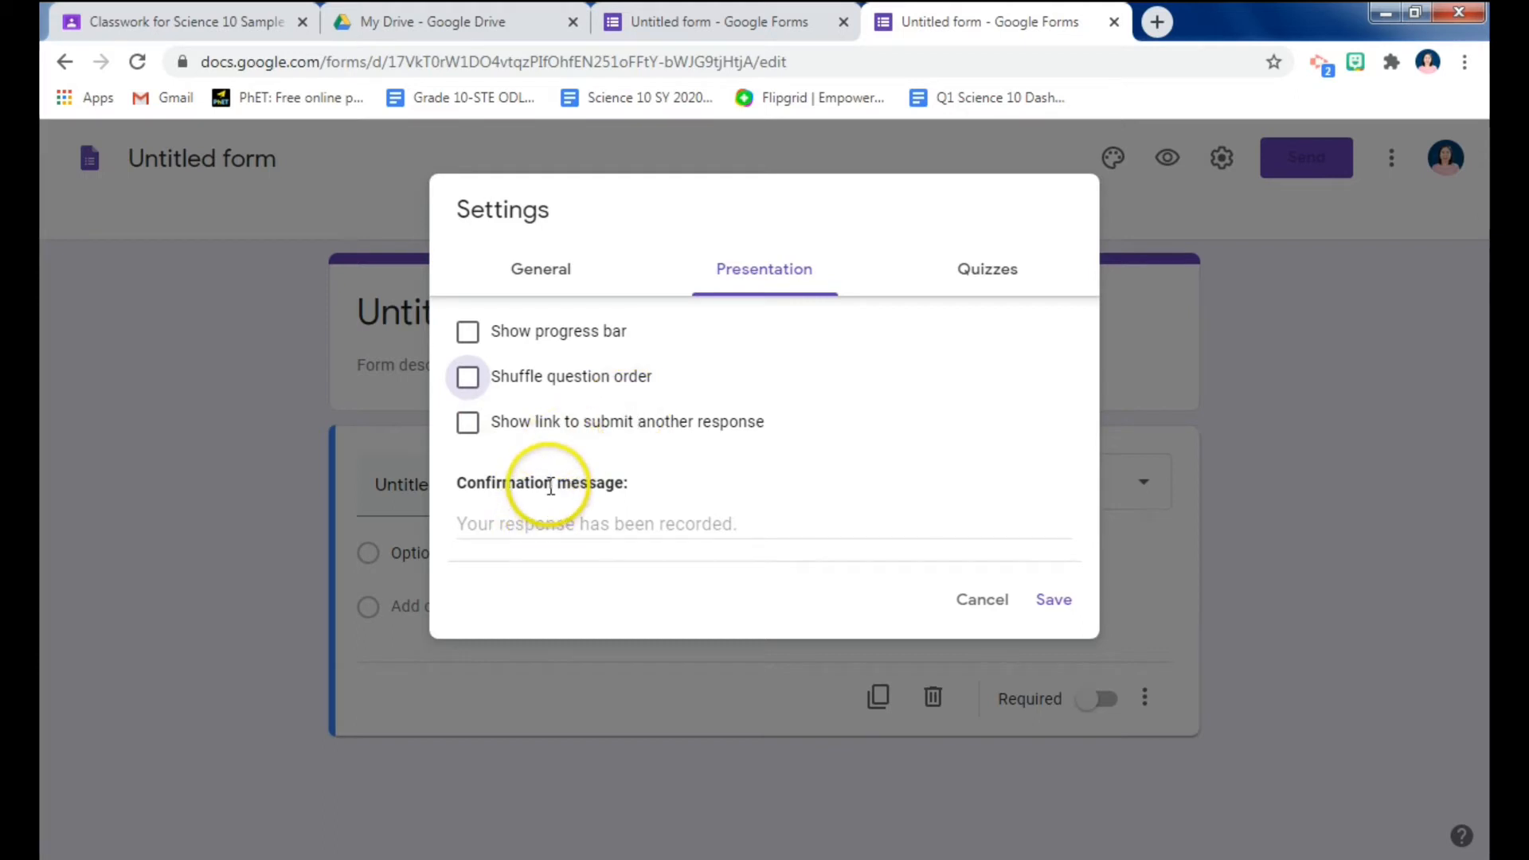
Enter the confirmation message "Congratulations! you are done in answering the Pre-Assessment No. 1" and save the form settings.
left_click(530, 526)
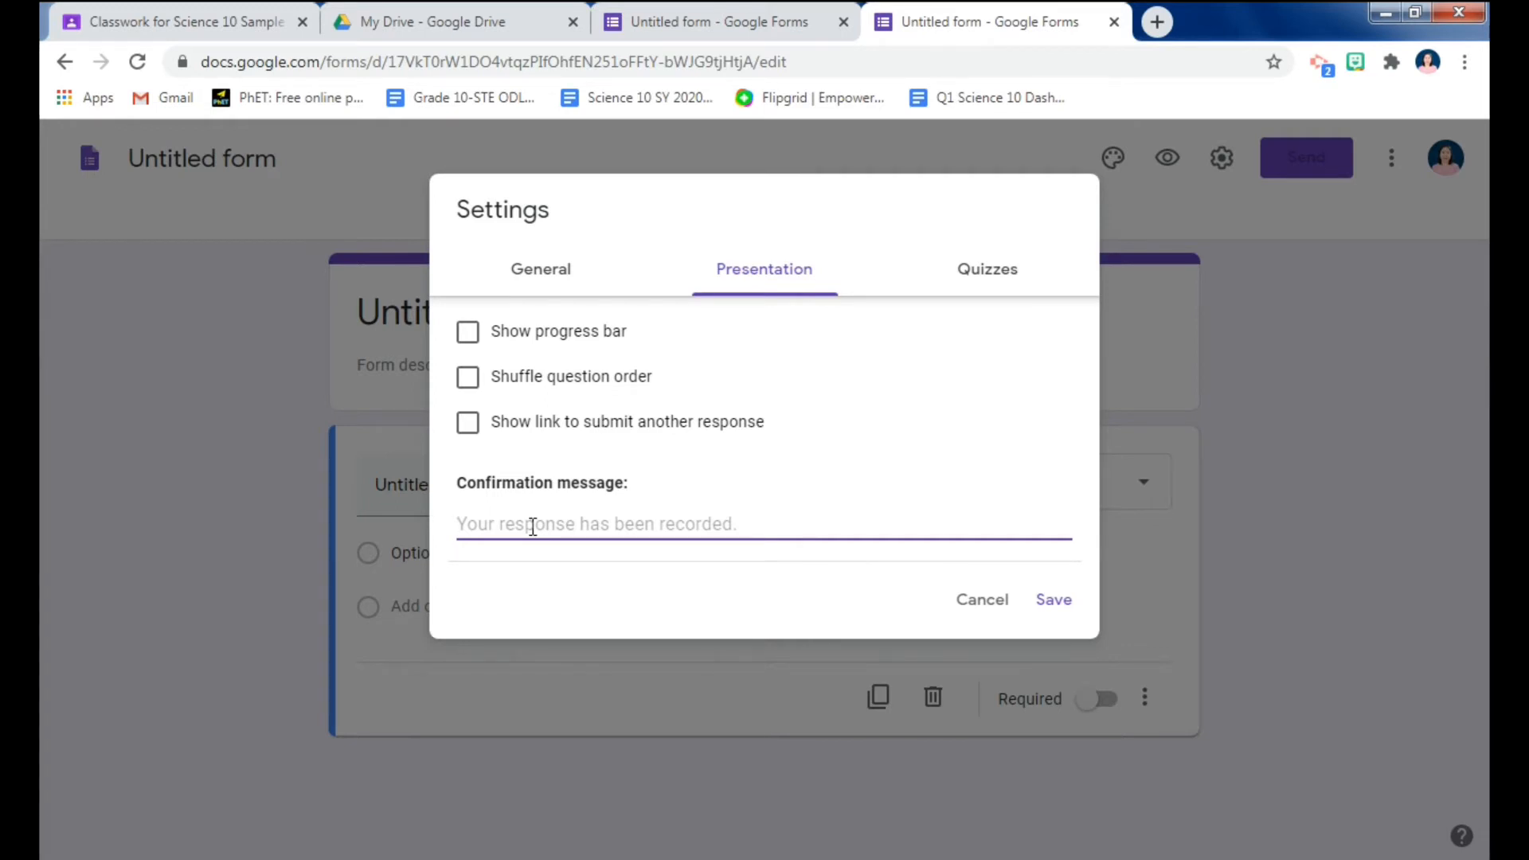
type("Congratulations! you are don")
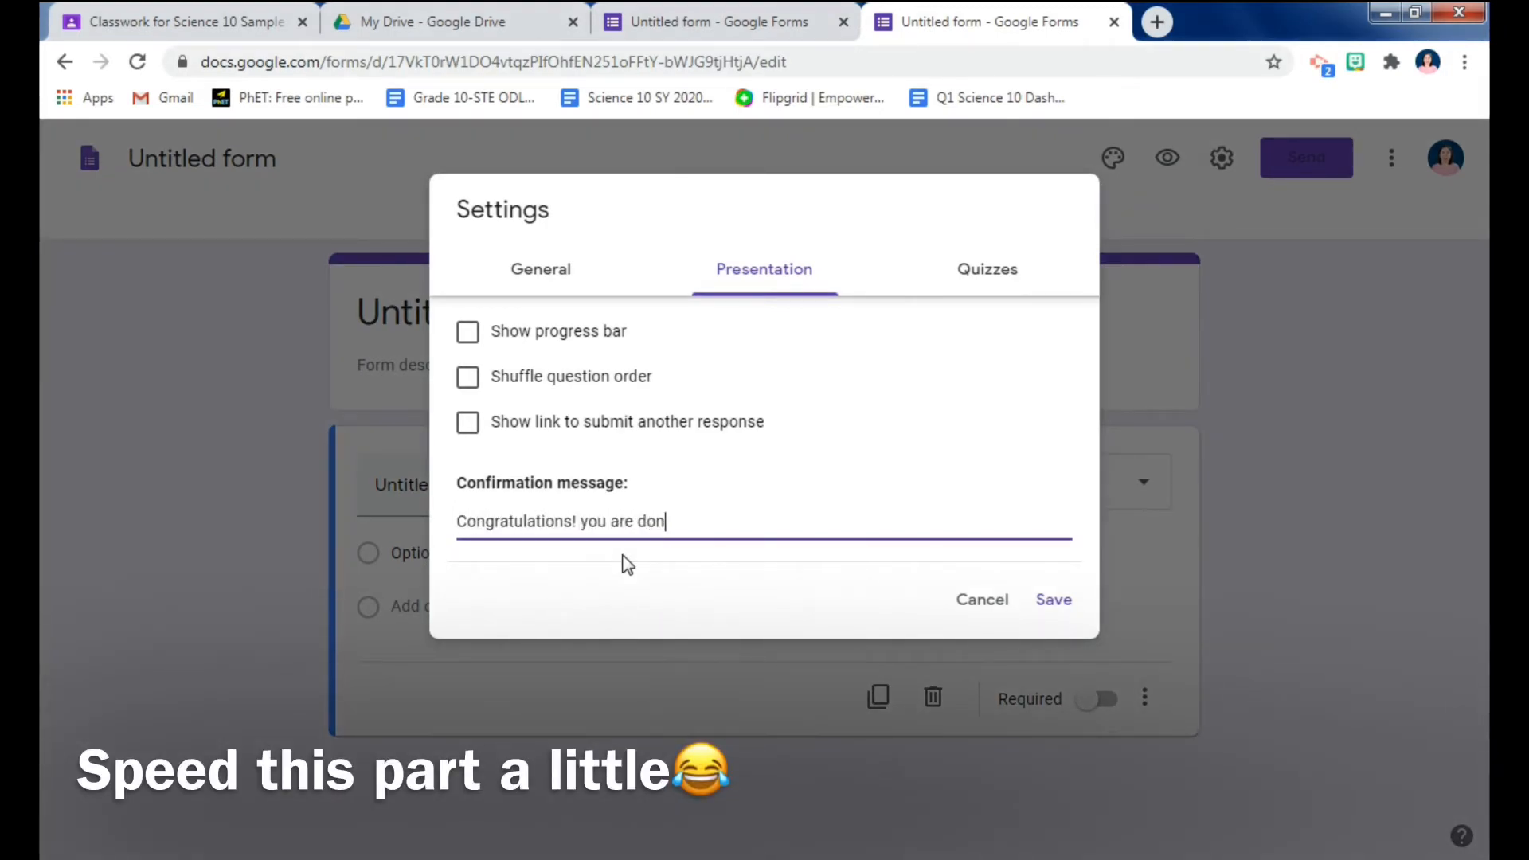
type("ri")
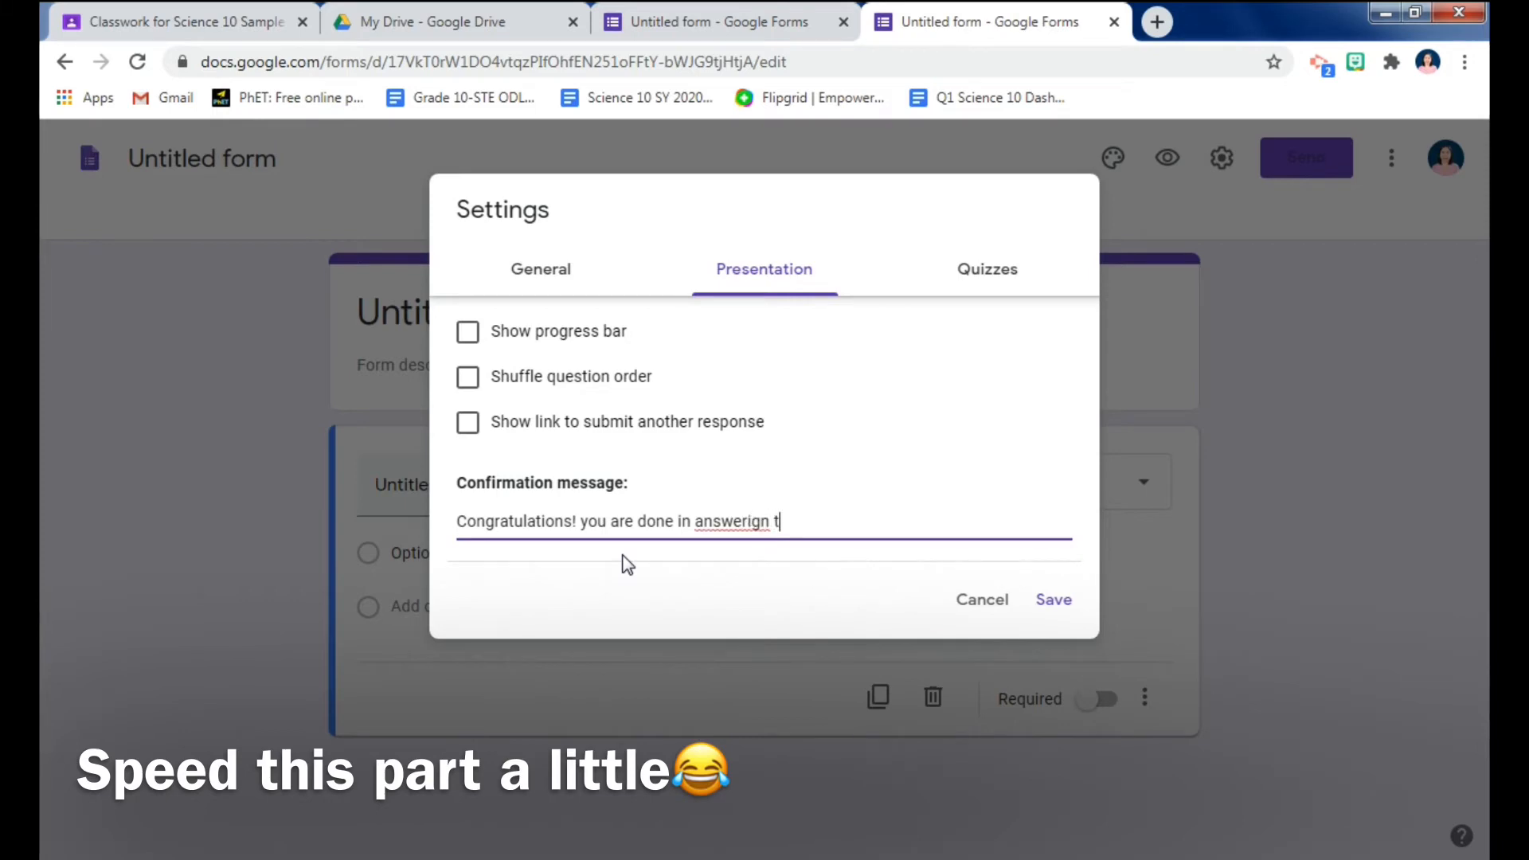
type("ng the Pre-Assessment No. 1")
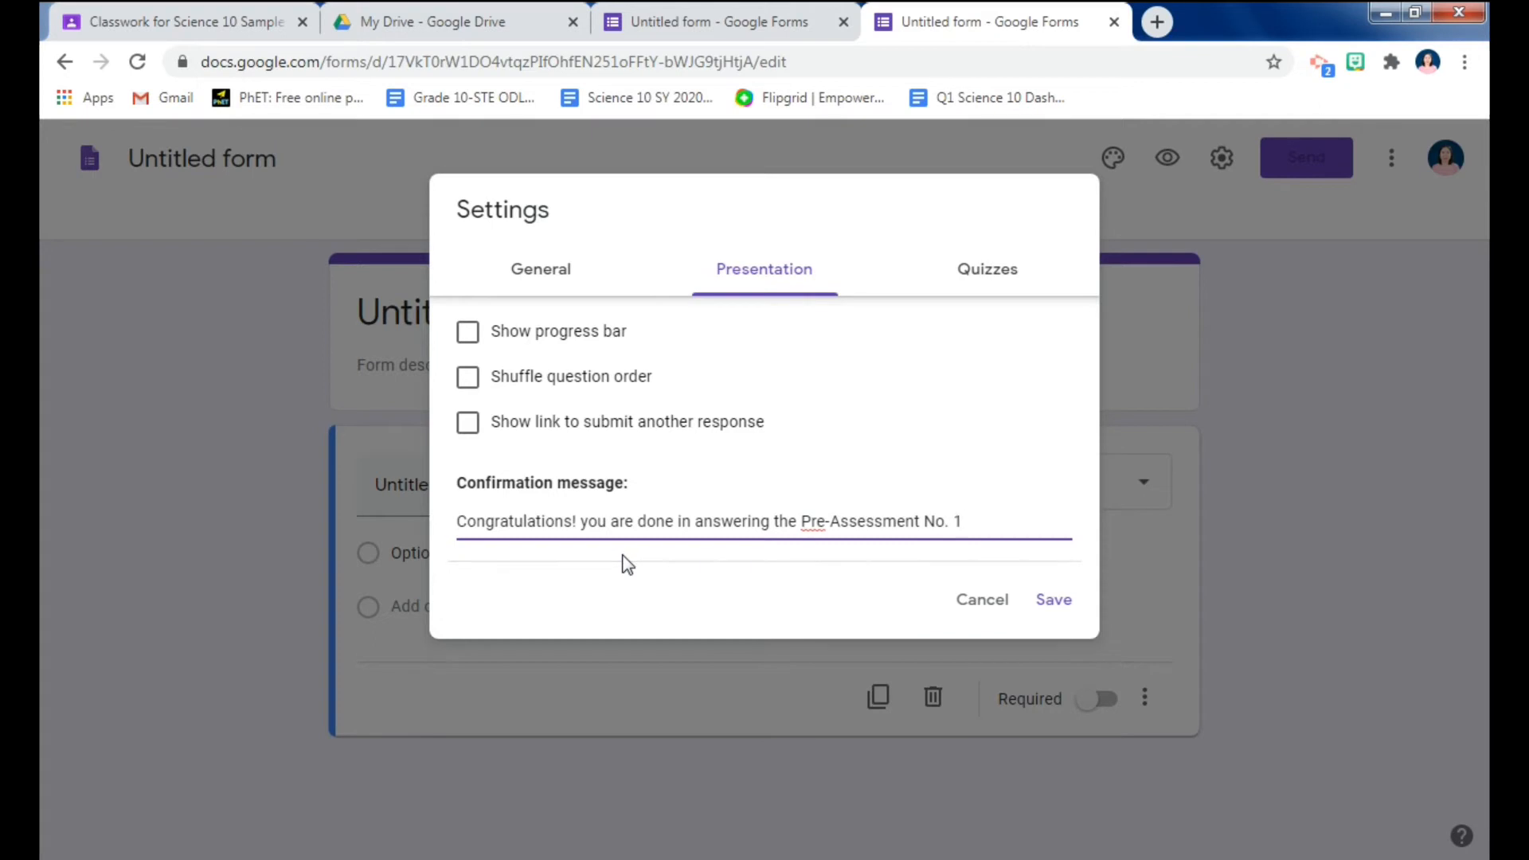
left_click(1051, 602)
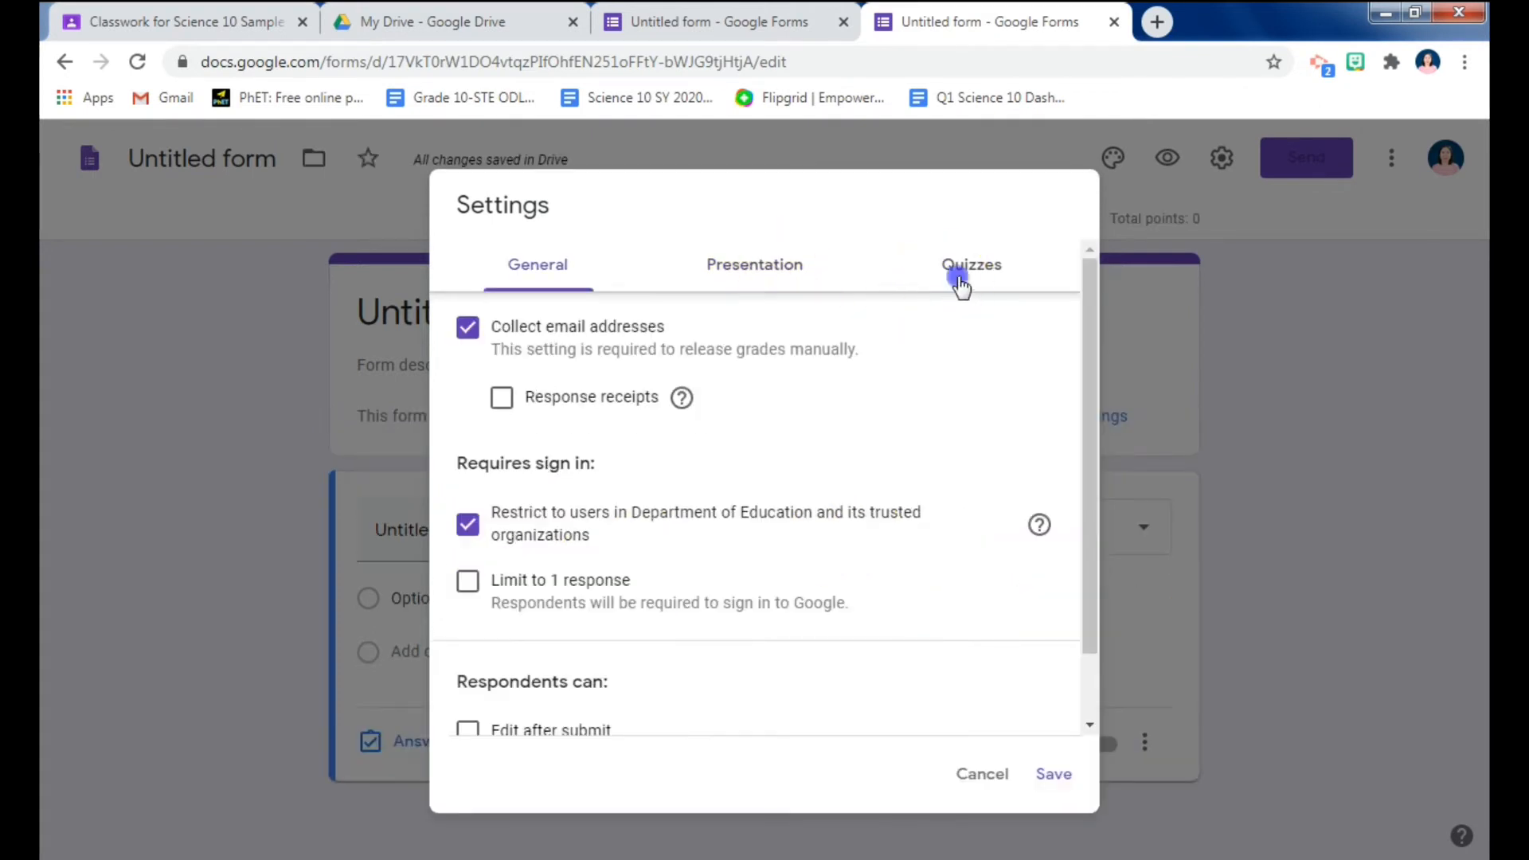
Limit the form to 1 response, remove the restriction to Department of Education users, and save the settings.
left_click(960, 280)
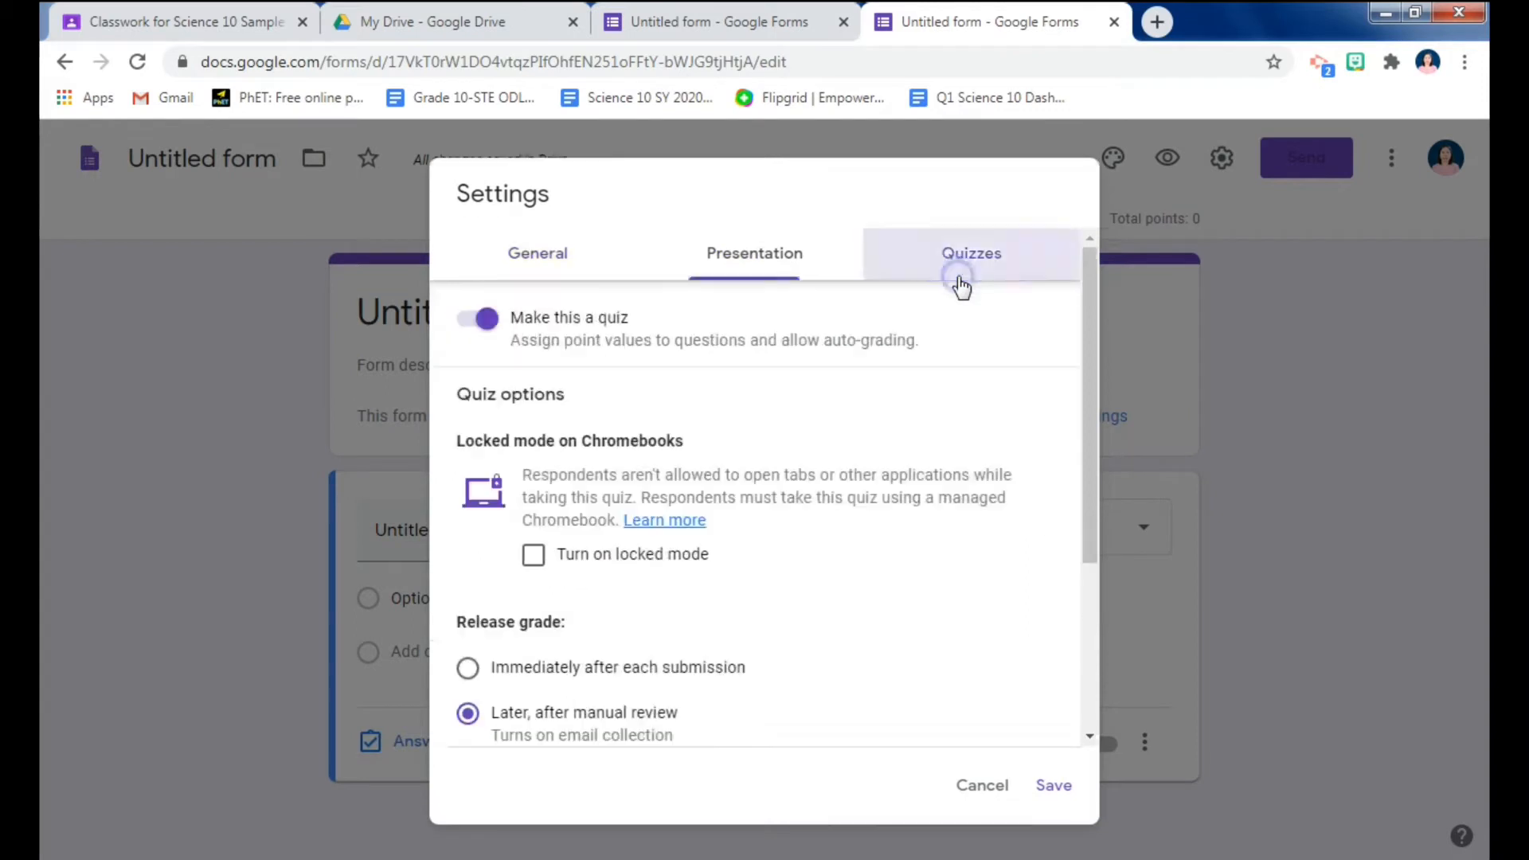
left_click(748, 252)
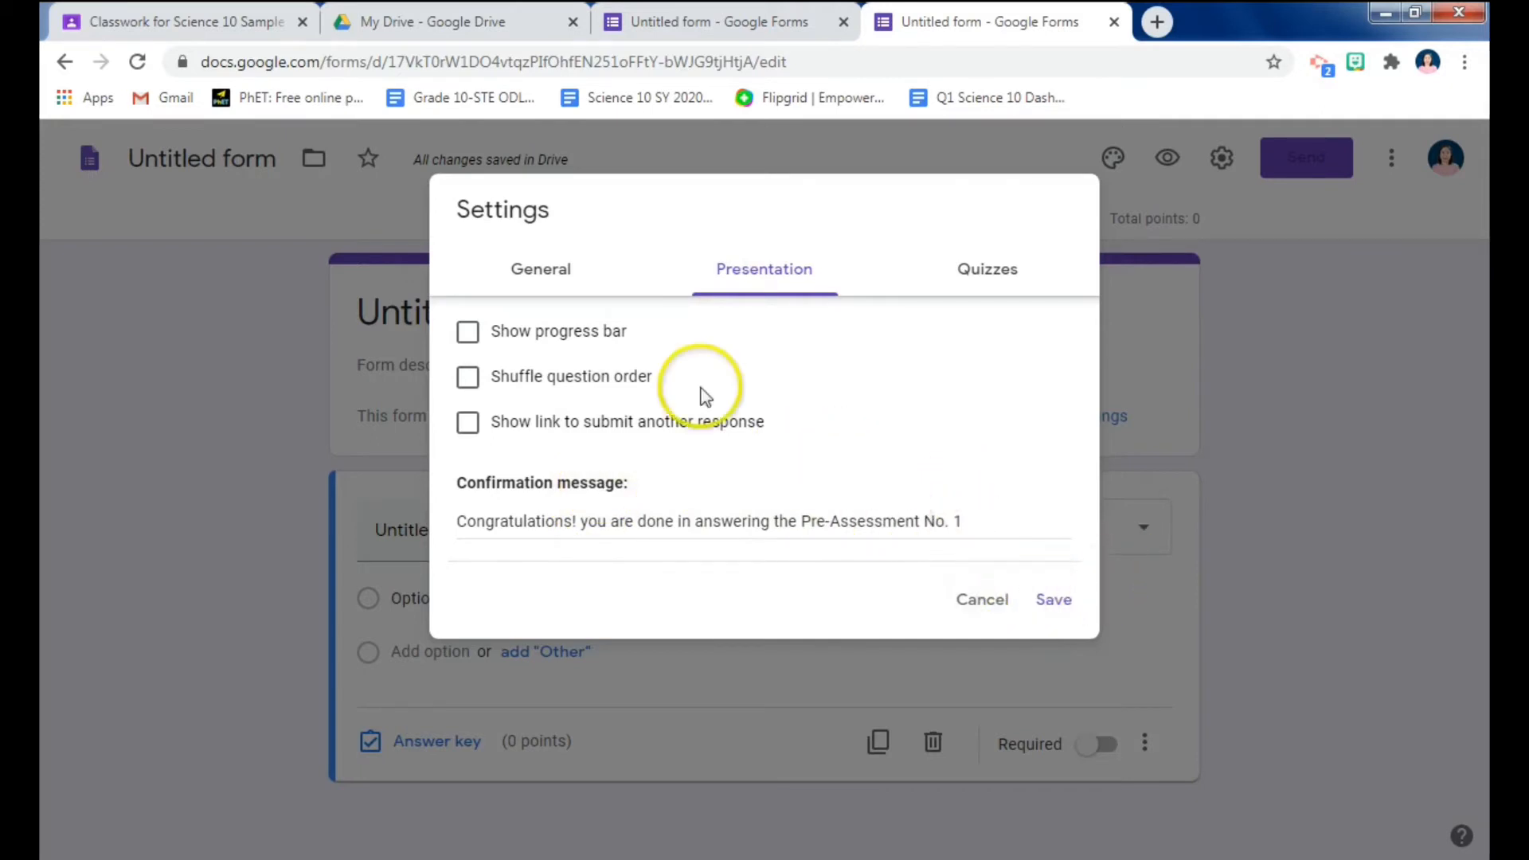
left_click(549, 274)
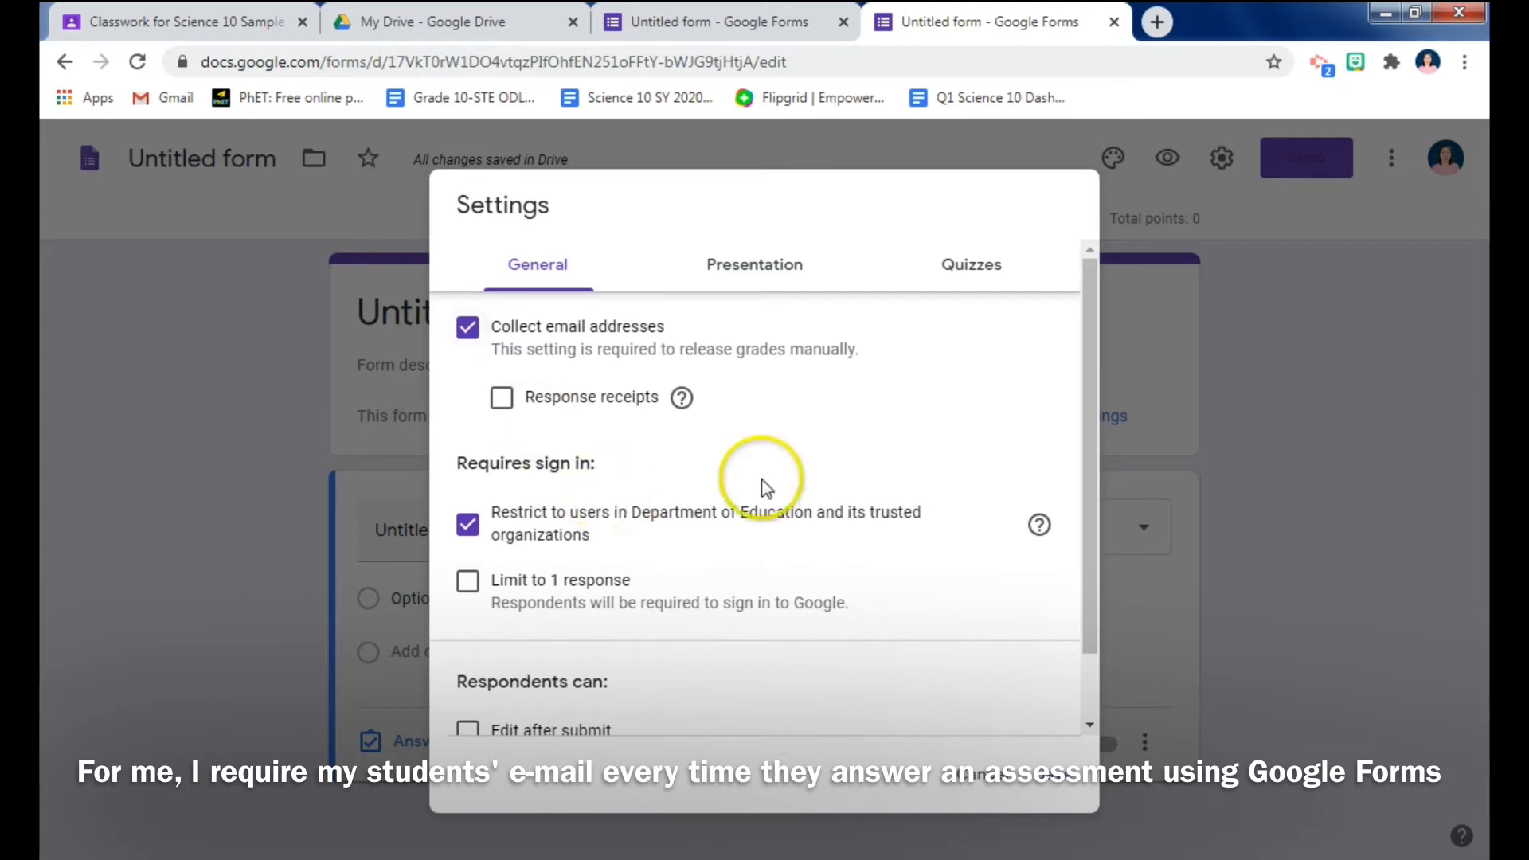
scroll(510, 510, "down", 2)
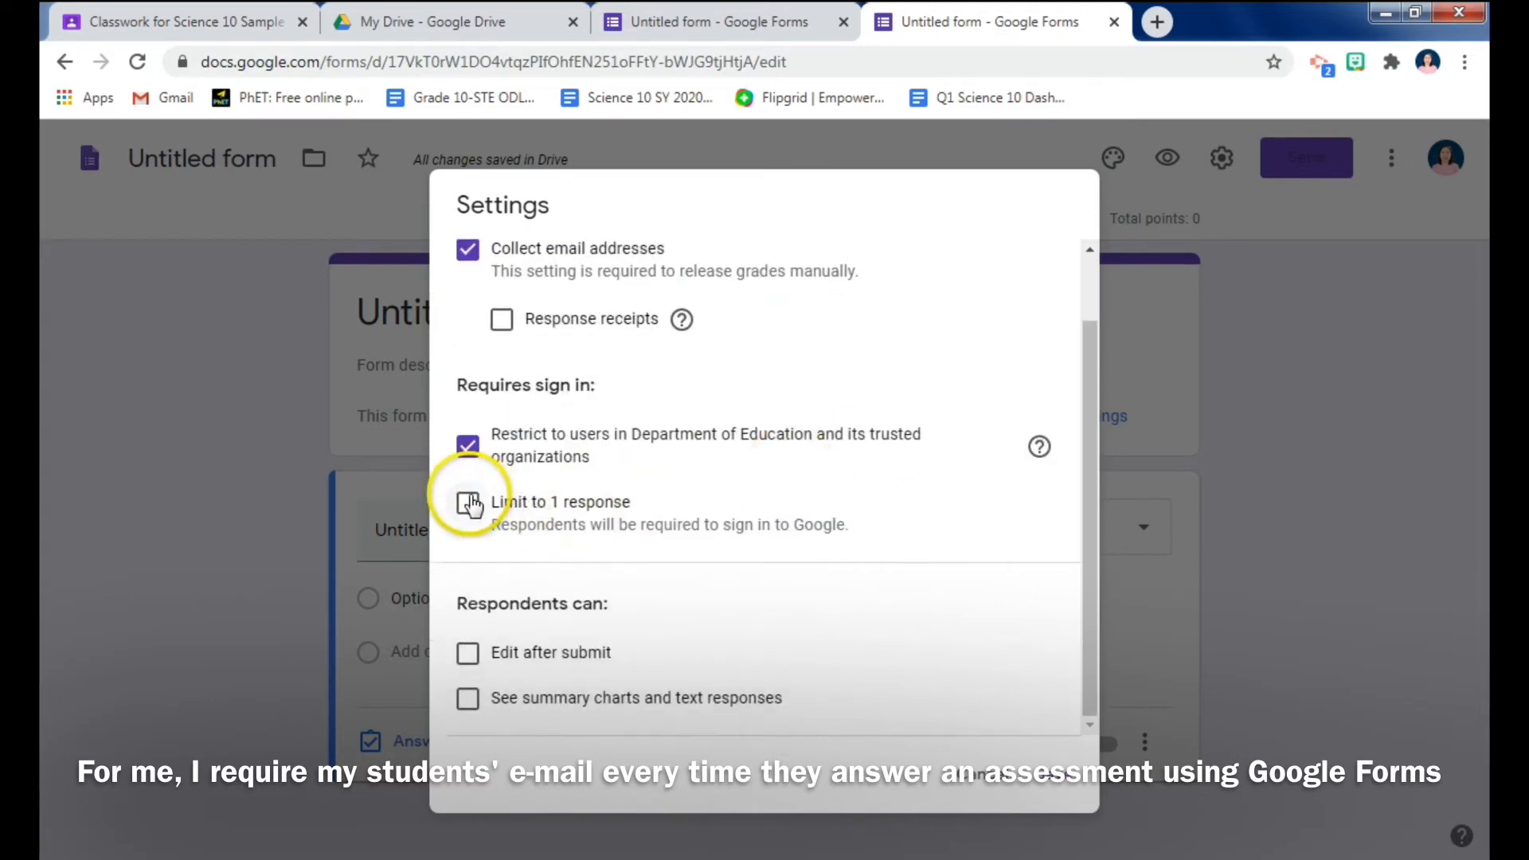
left_click(467, 510)
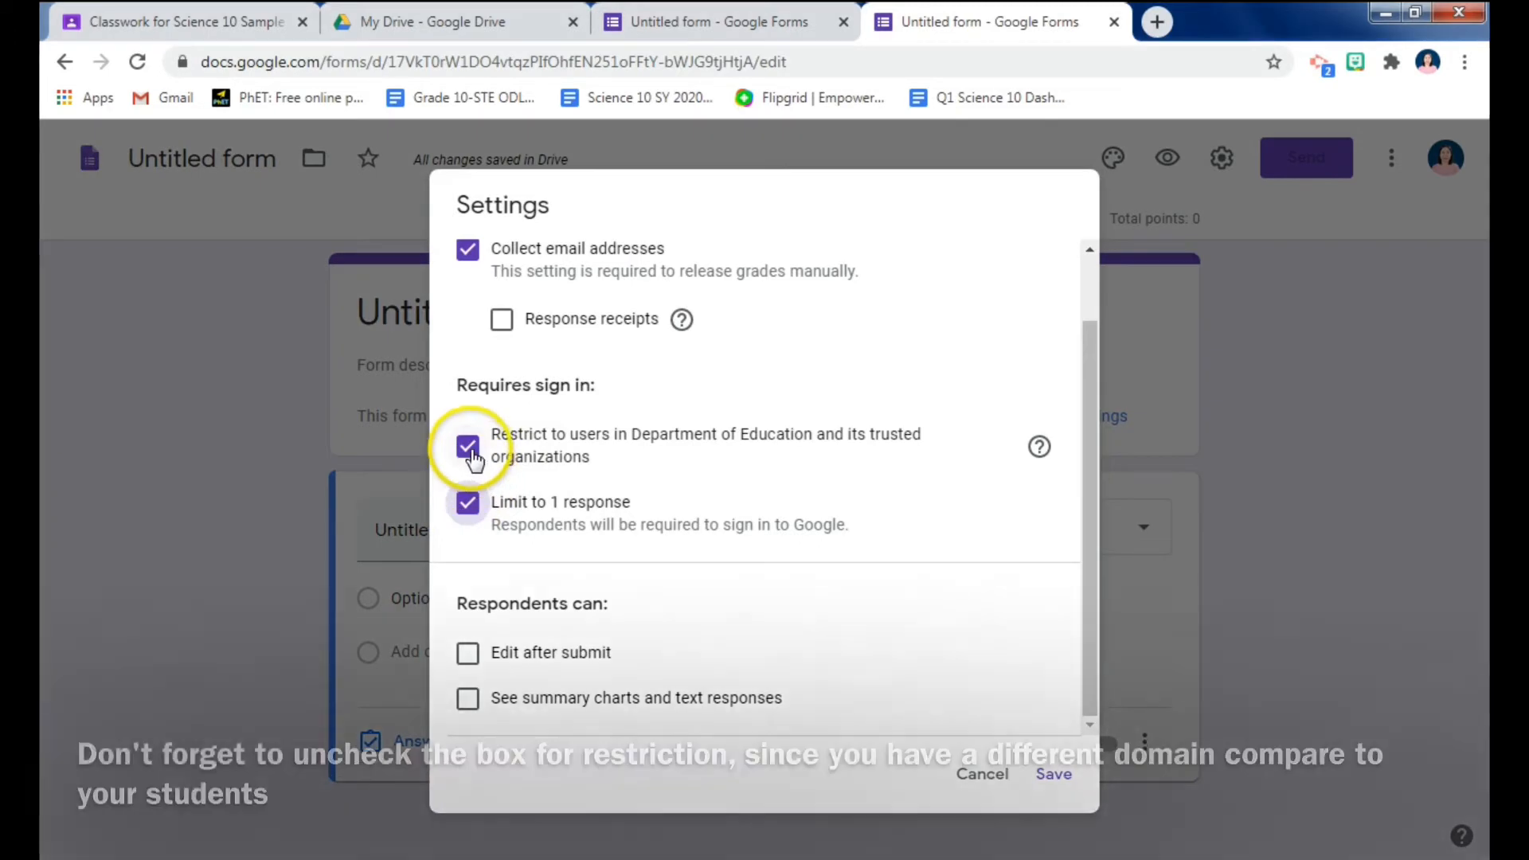
left_click(468, 448)
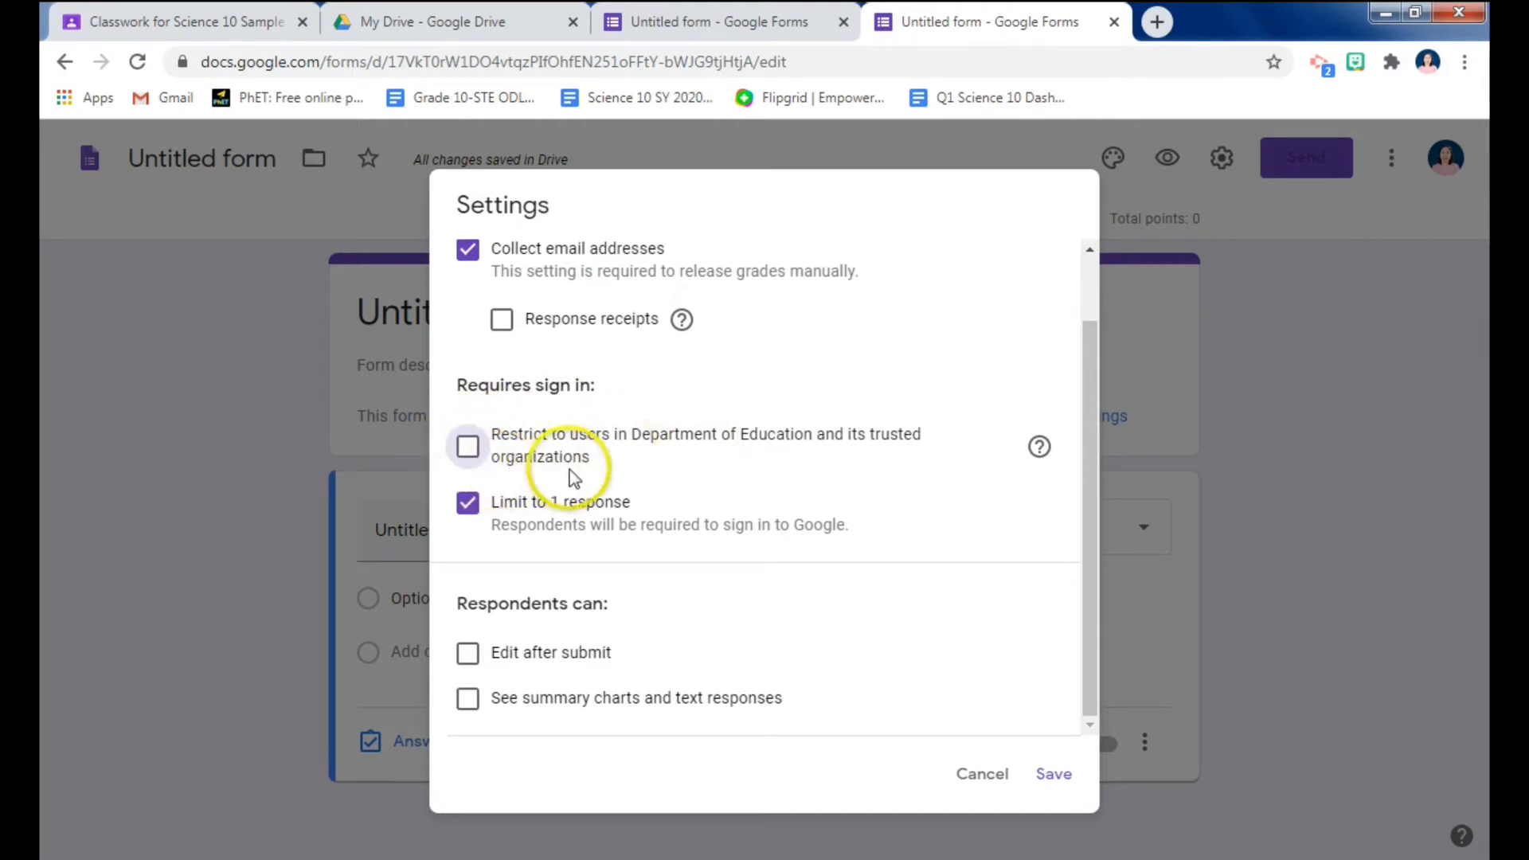
left_click_drag(1092, 437, 1075, 490)
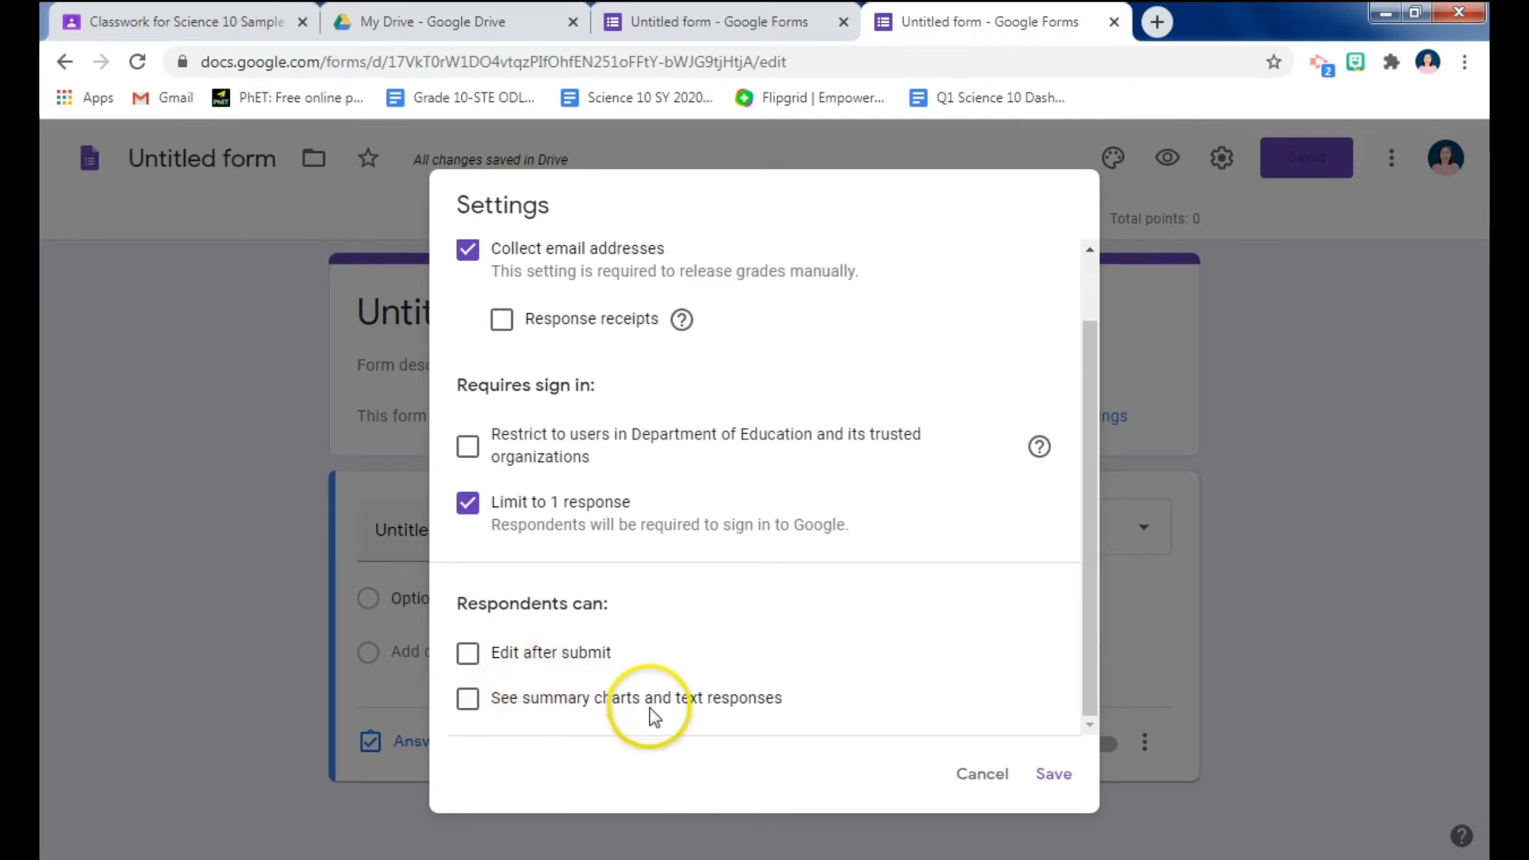
left_click_drag(1092, 581, 1086, 408)
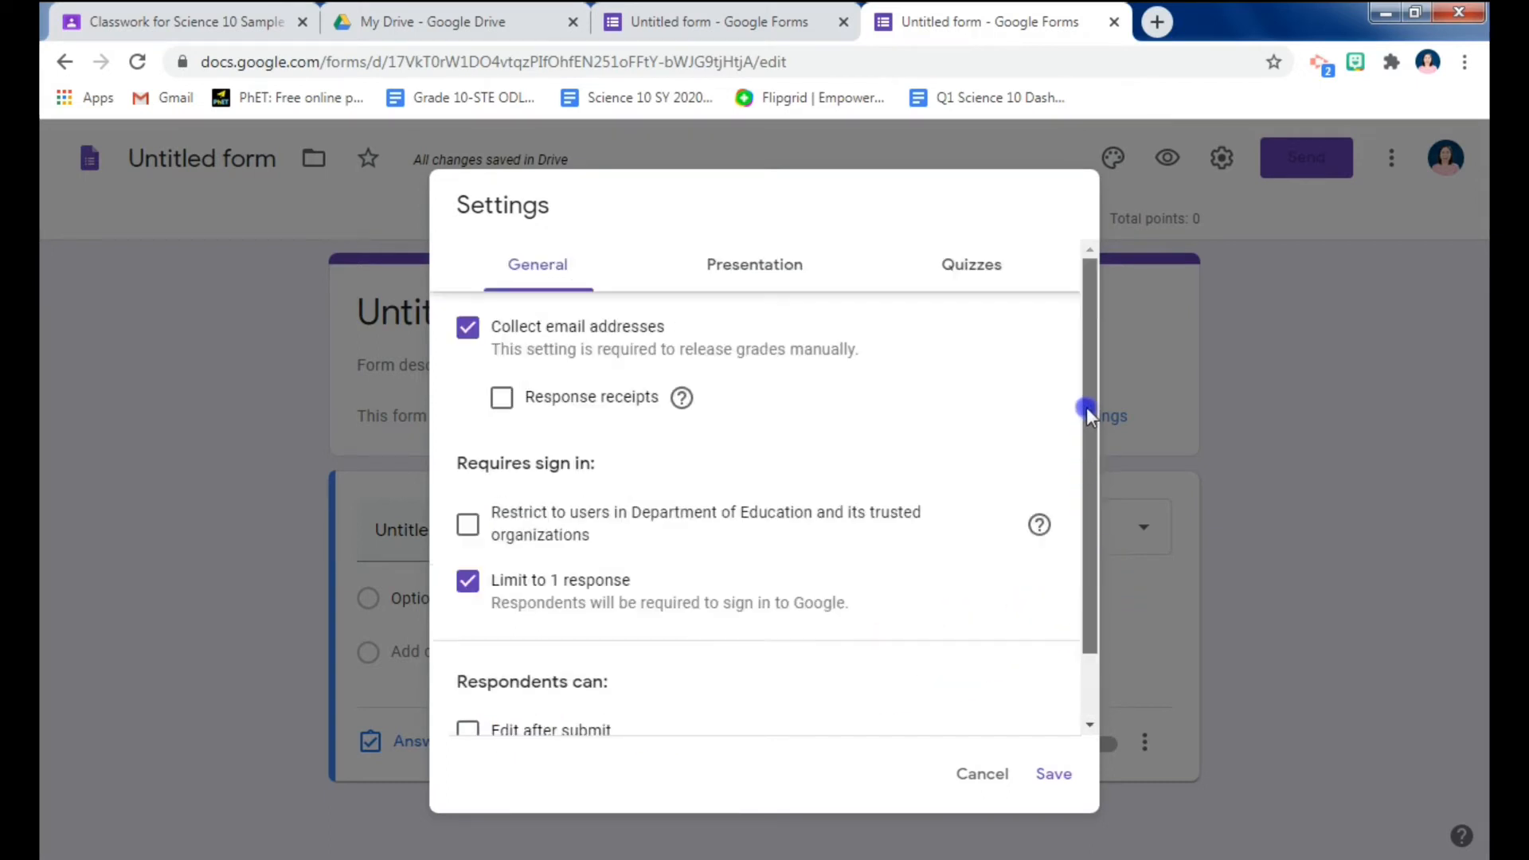
left_click_drag(1076, 589, 1080, 613)
left_click(1050, 778)
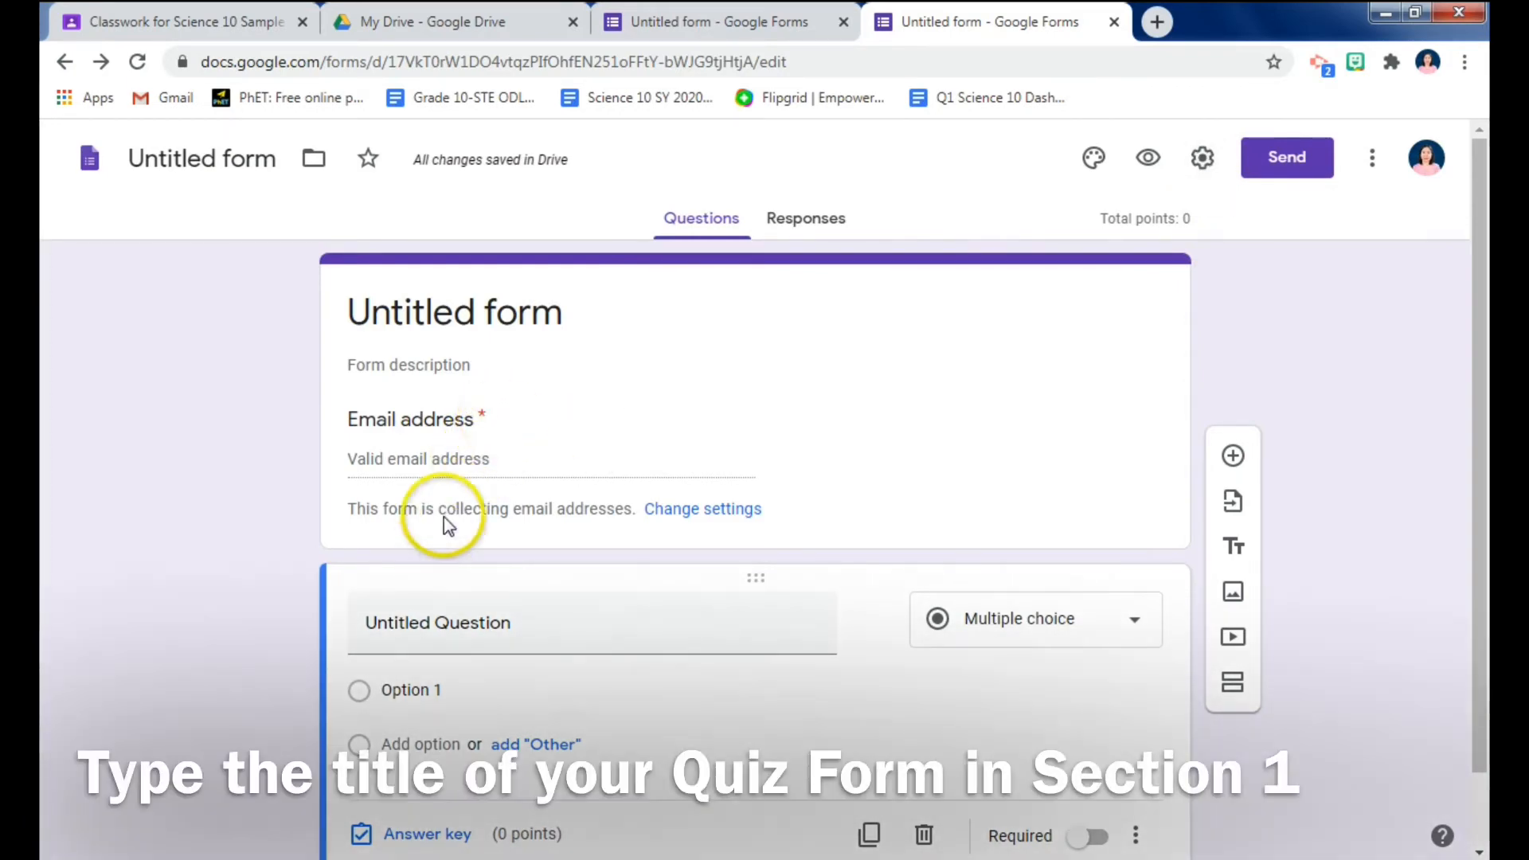
Title the form "Pre-Assessment No. 1 in Science 10" and give the form file the same name.
left_click(427, 309)
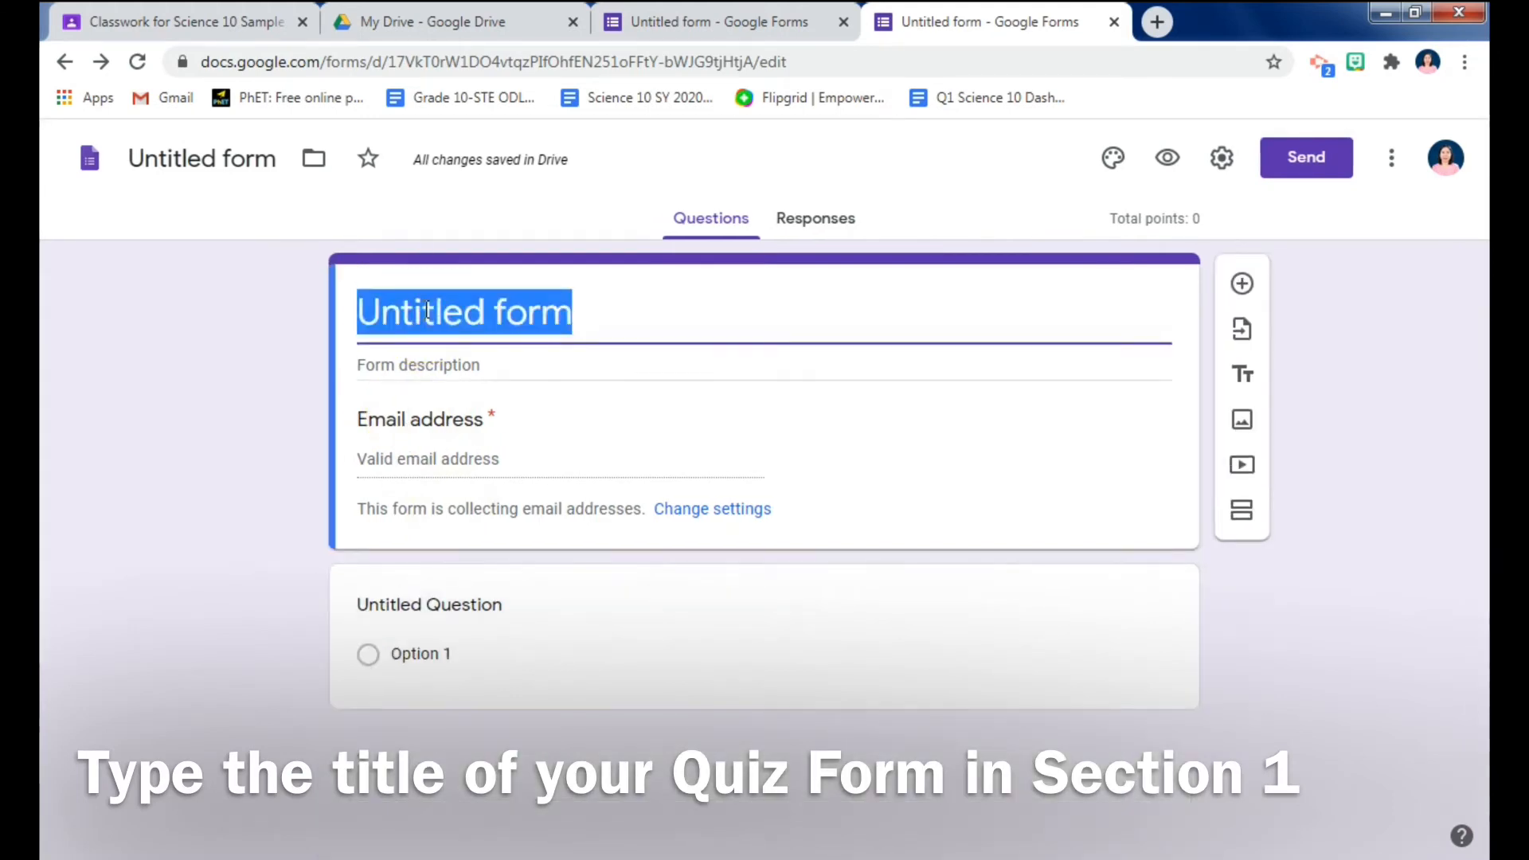
type("Pre-Assess")
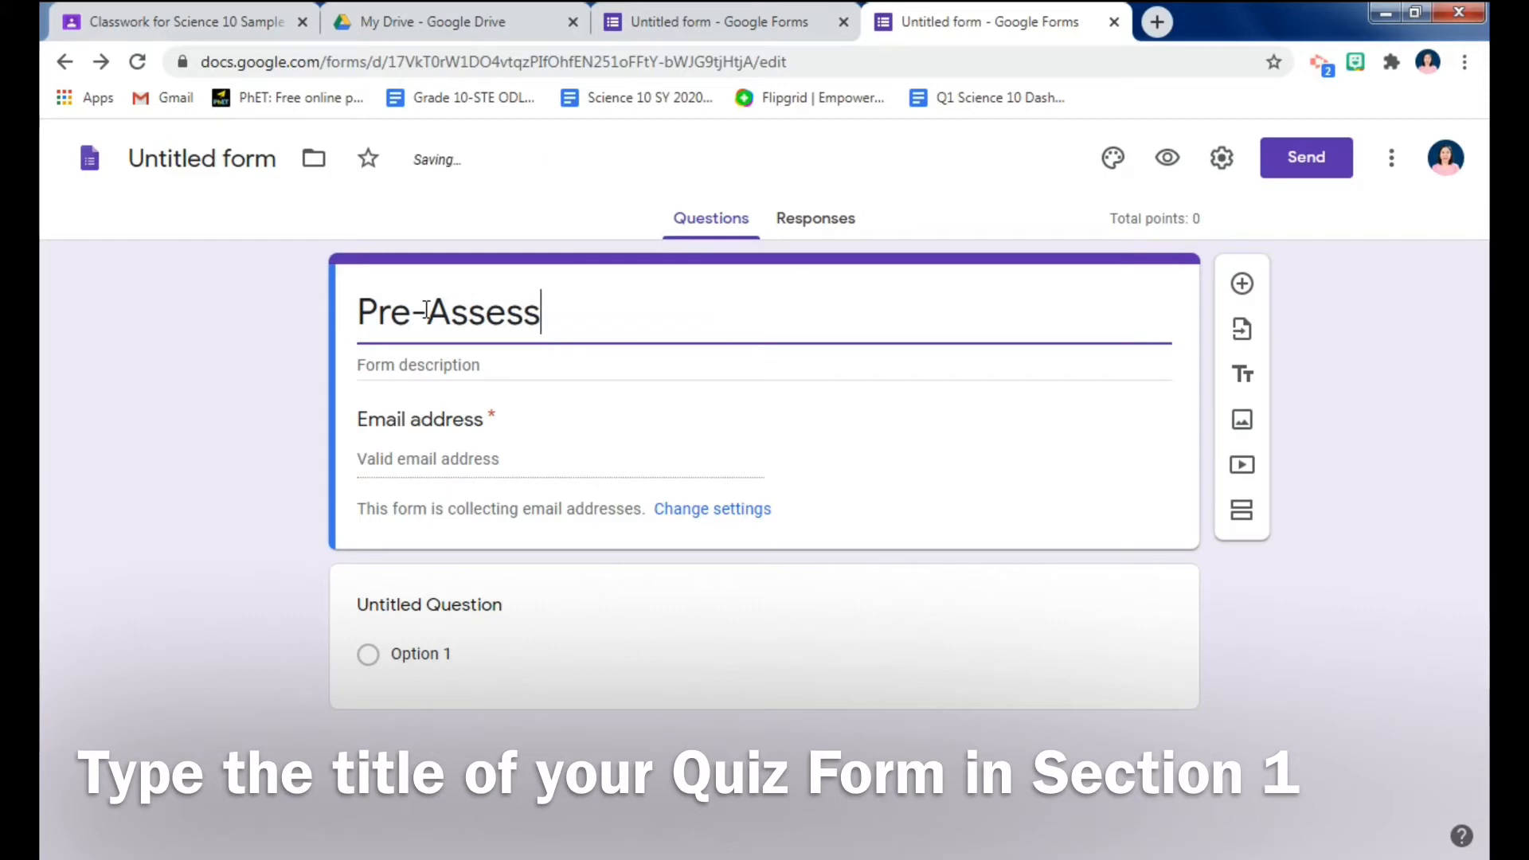
type("ment No")
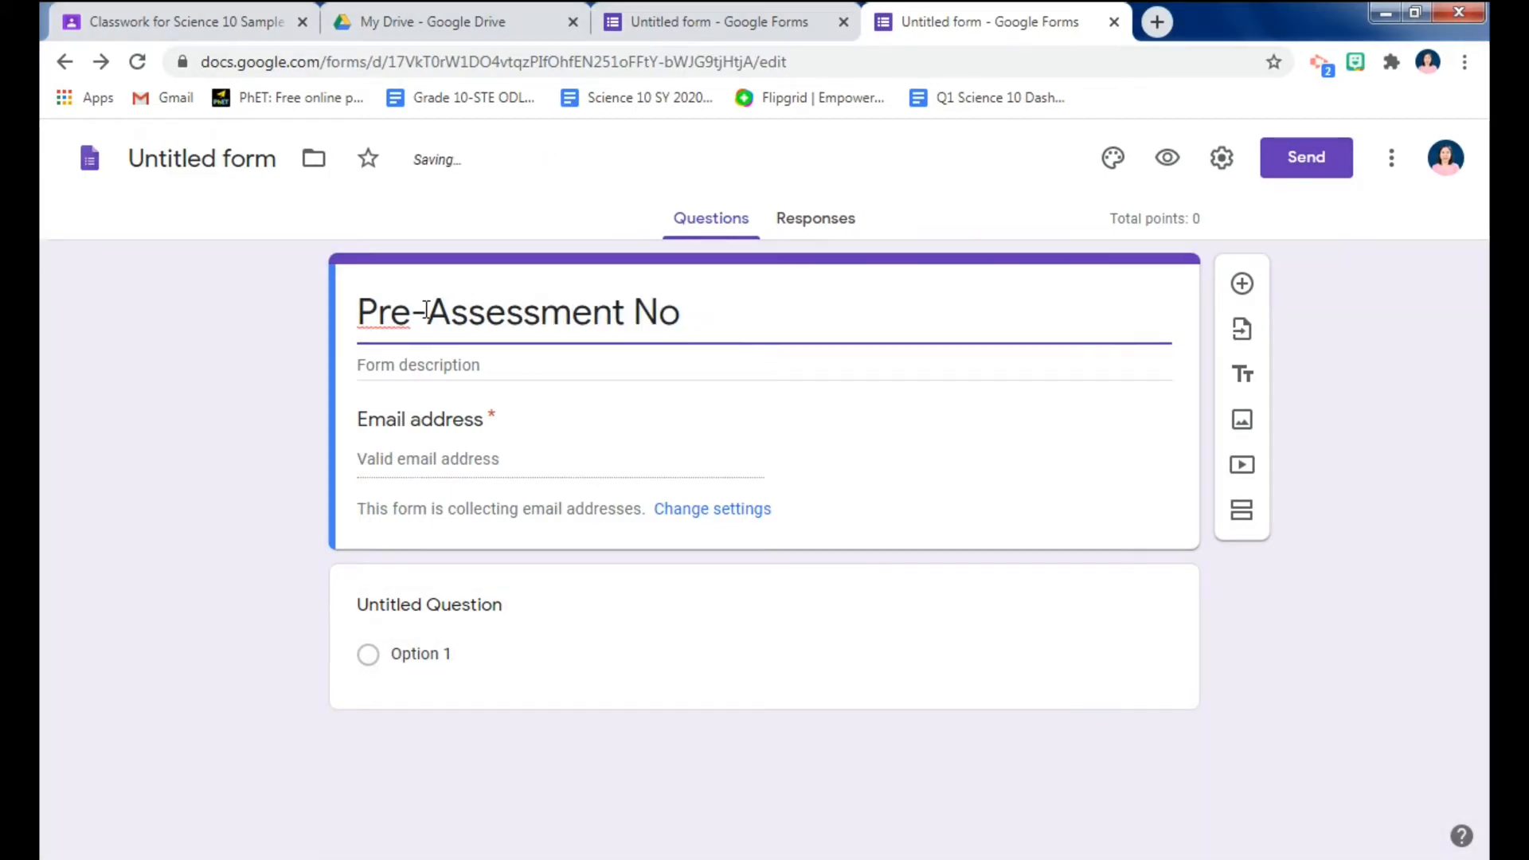
type(".  1 in Scien")
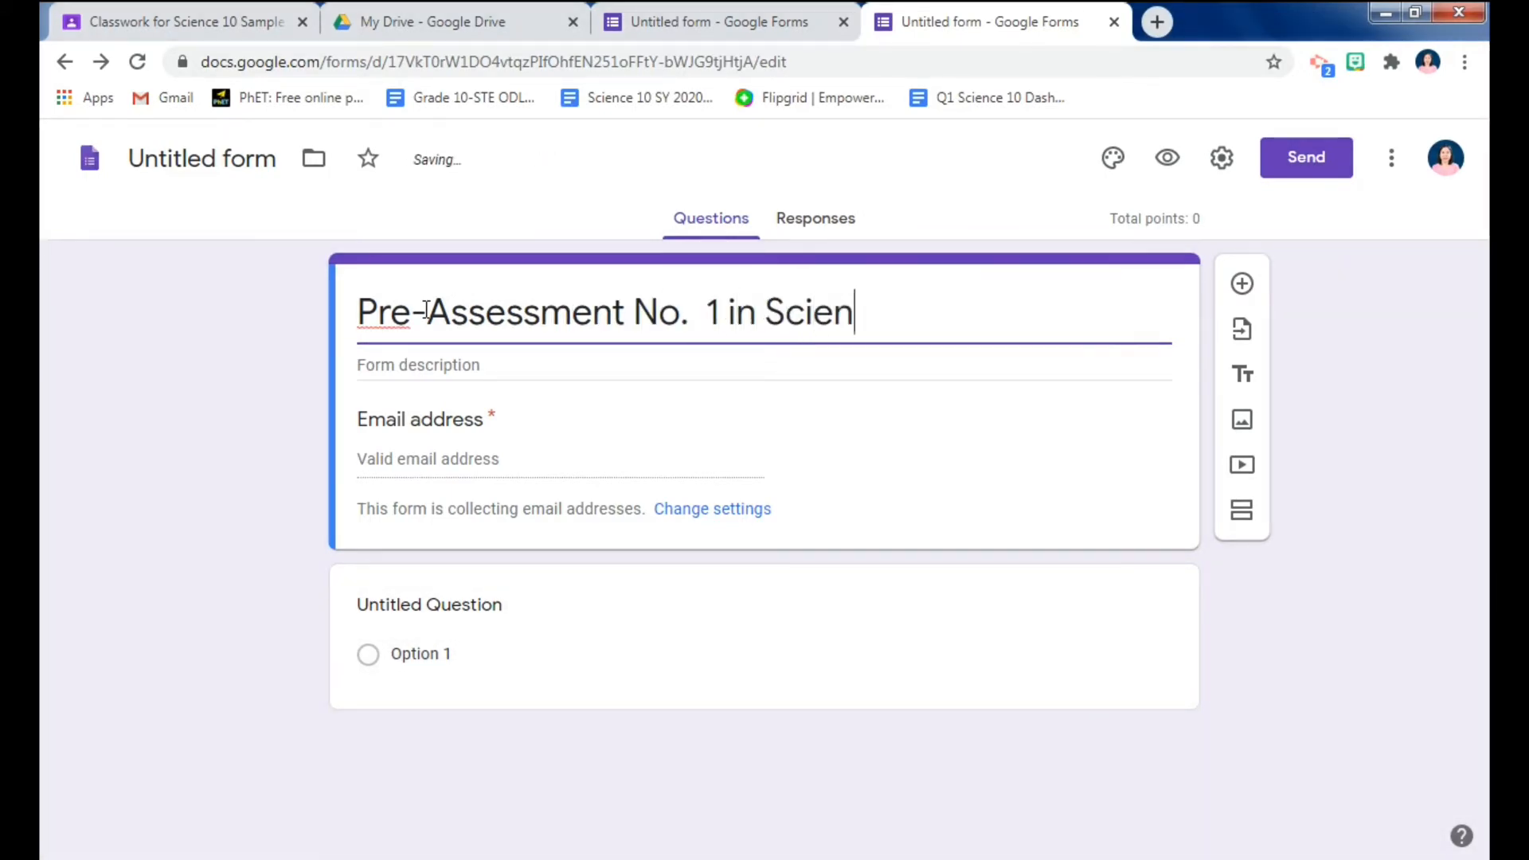
type("ce 10")
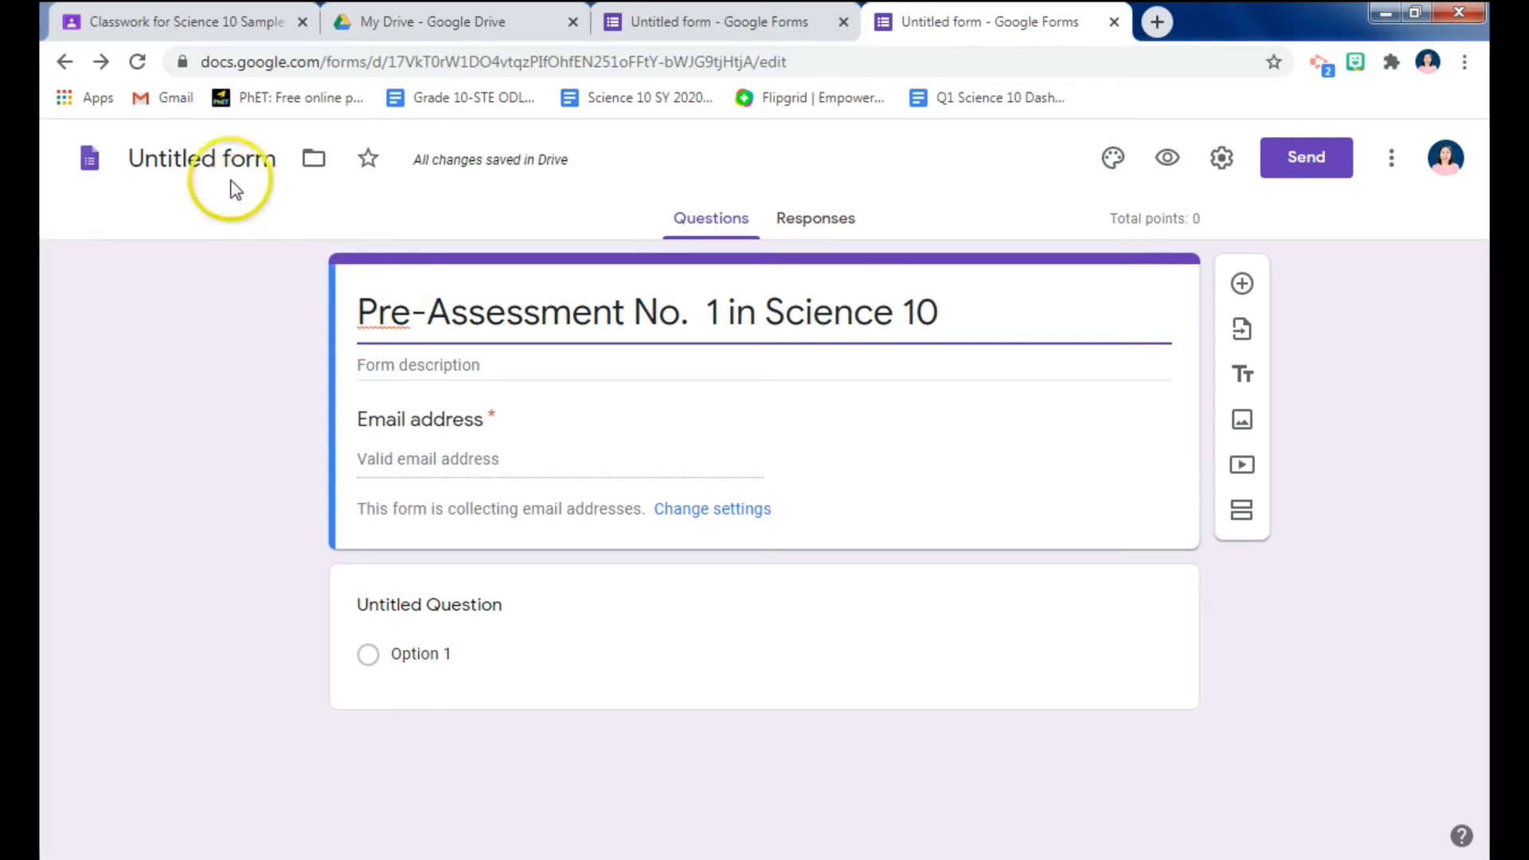
left_click(224, 159)
left_click(207, 338)
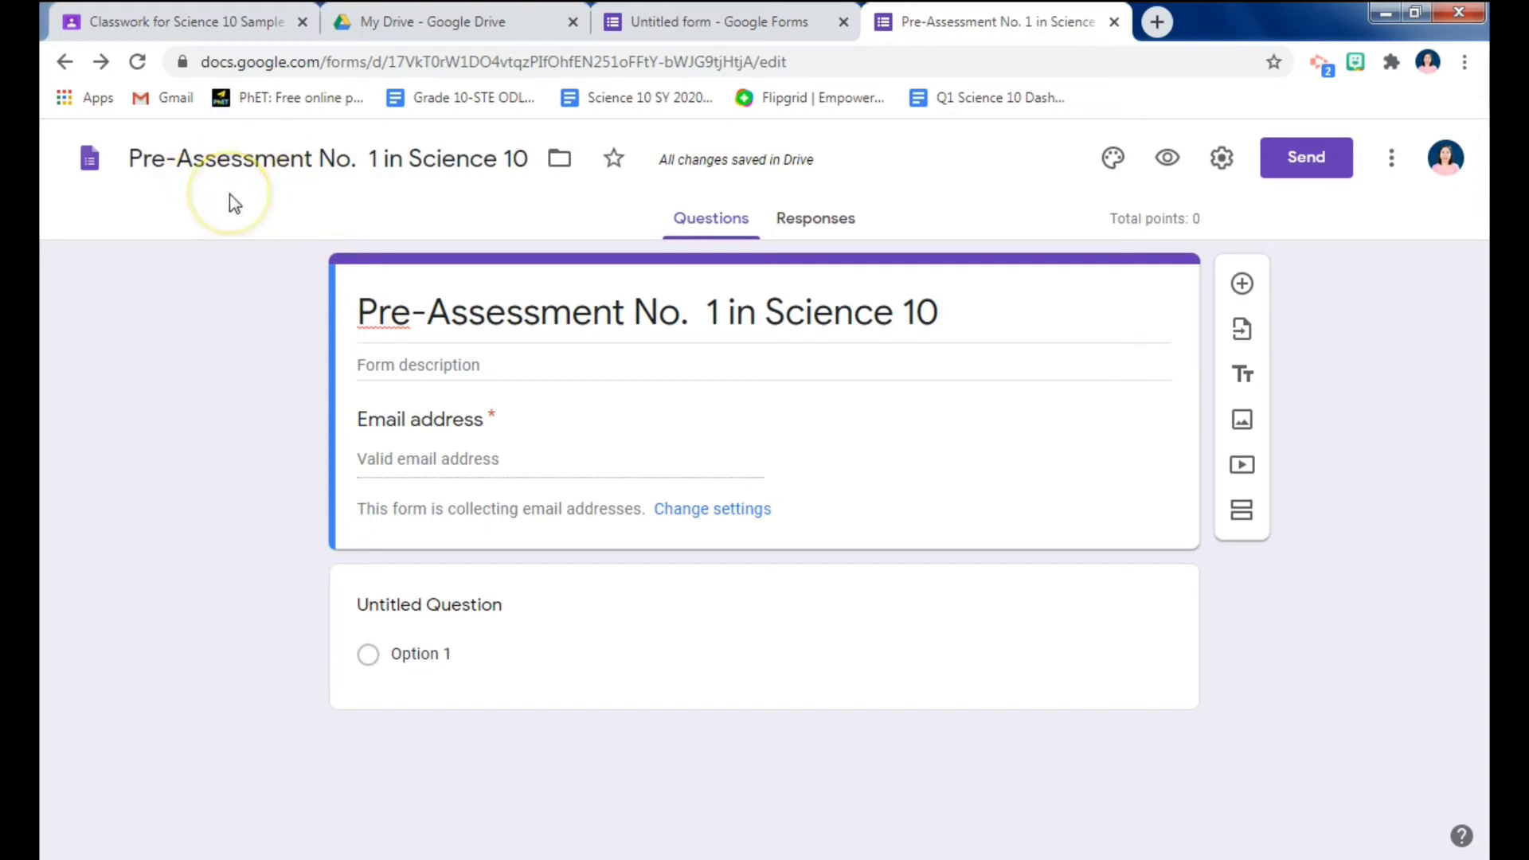
Enter the form description "Direction:Choose the best answer in each item.".
left_click(502, 364)
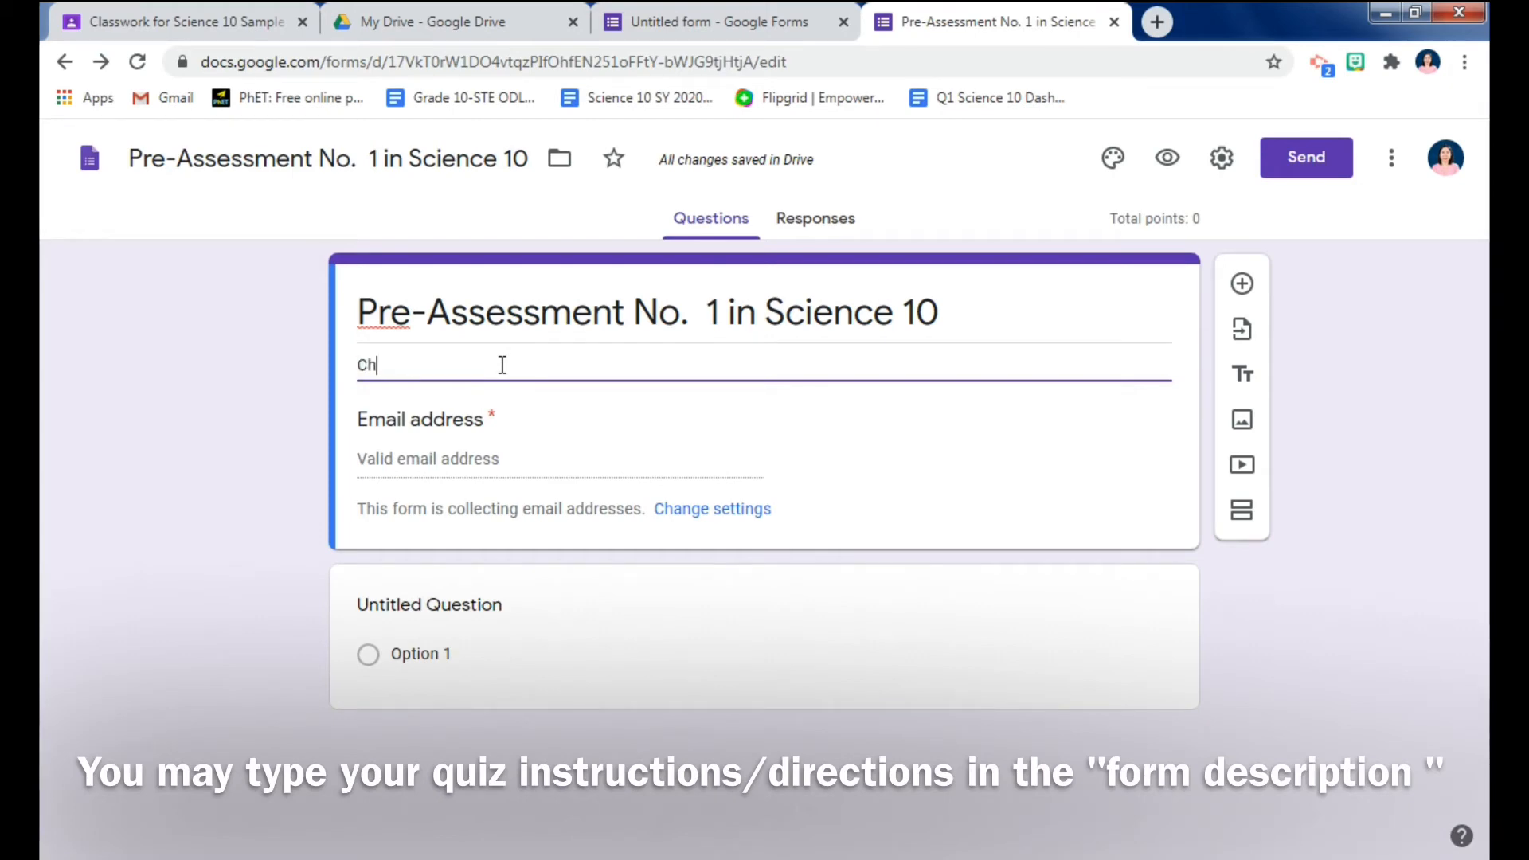
type("Cho")
key("BackSpace")
key("BackSpace")
key("BackSpace")
type("Direction")
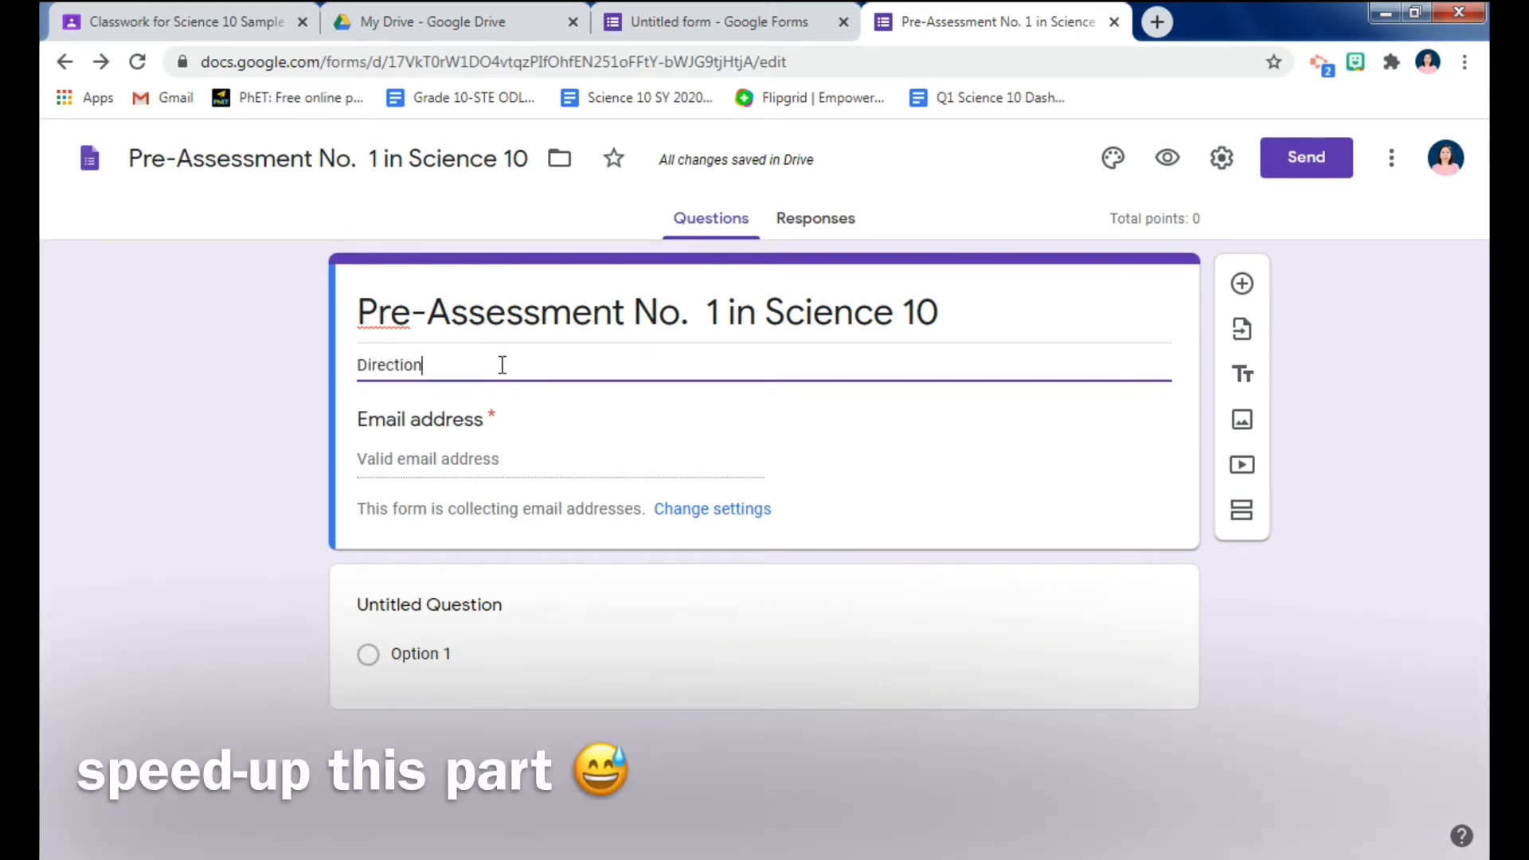
type(":Choose the best an")
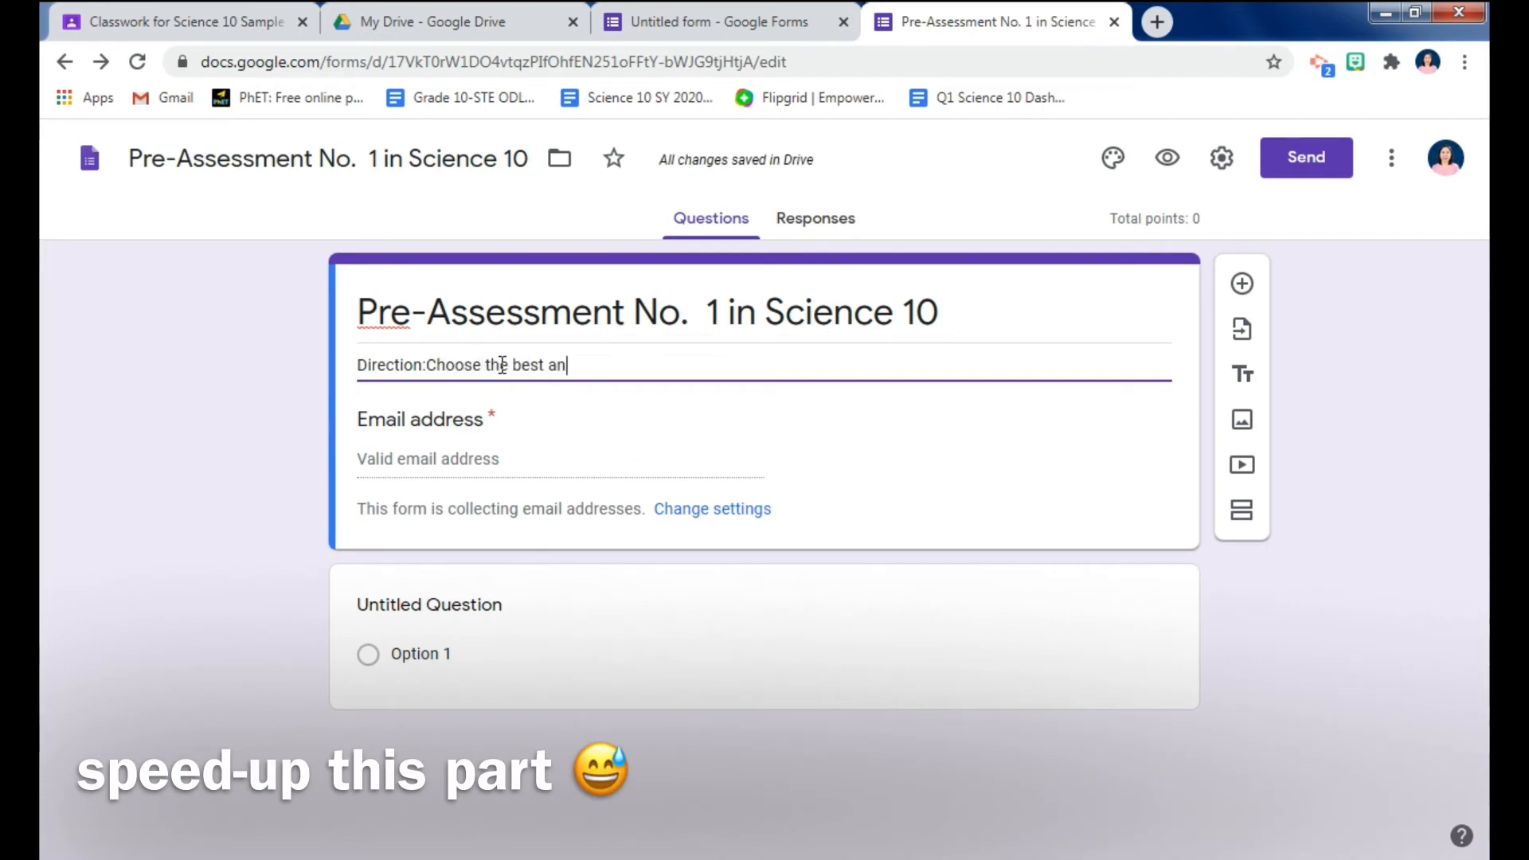
type("swer in each iten")
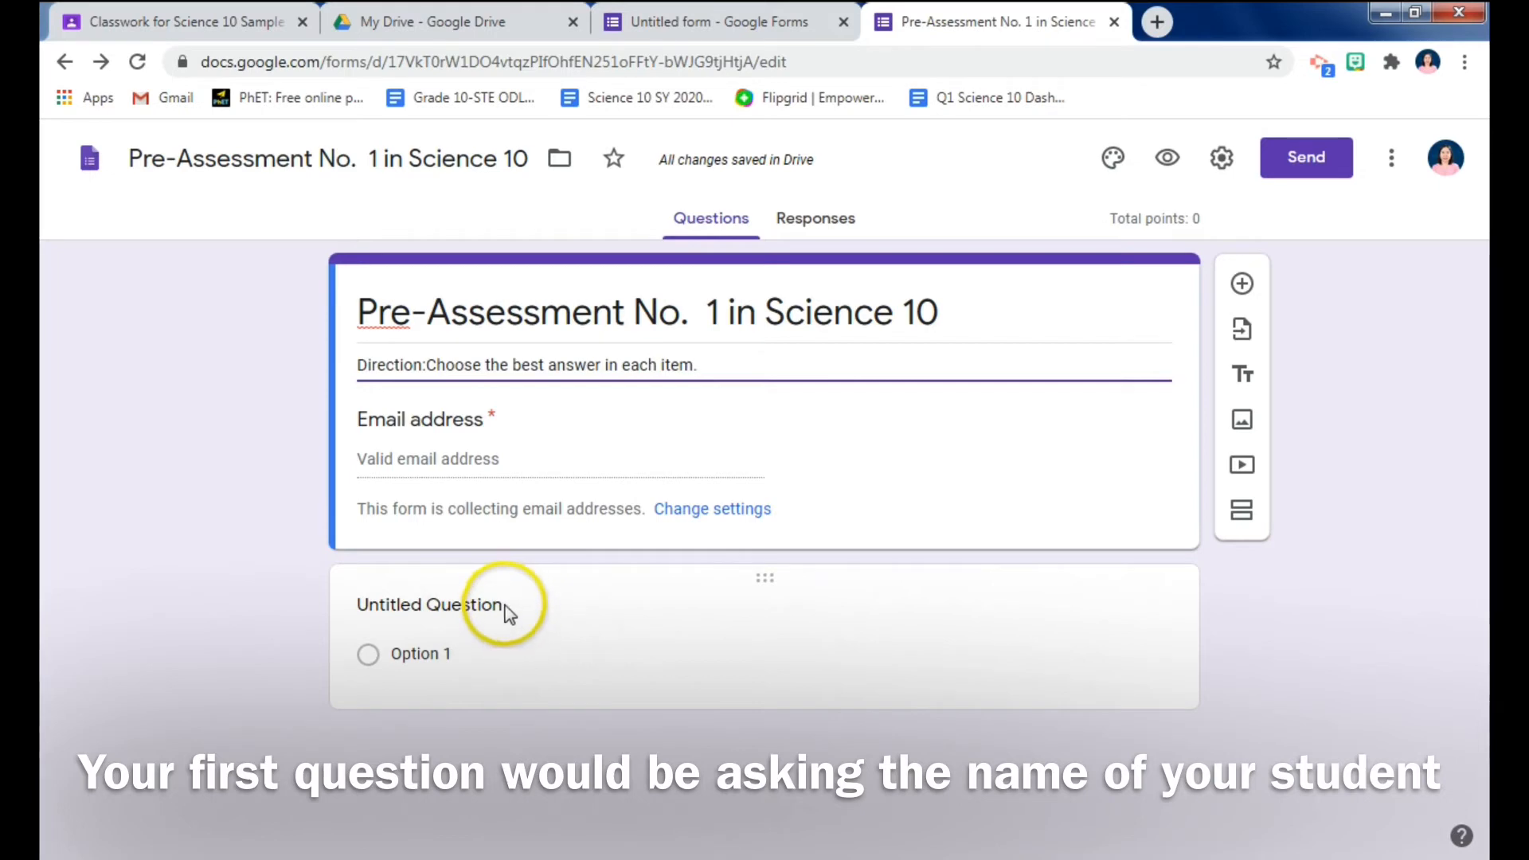
Word the first question as "Name (Last Name, First Name, M.I.)" with a short answer and make it required.
left_click(510, 614)
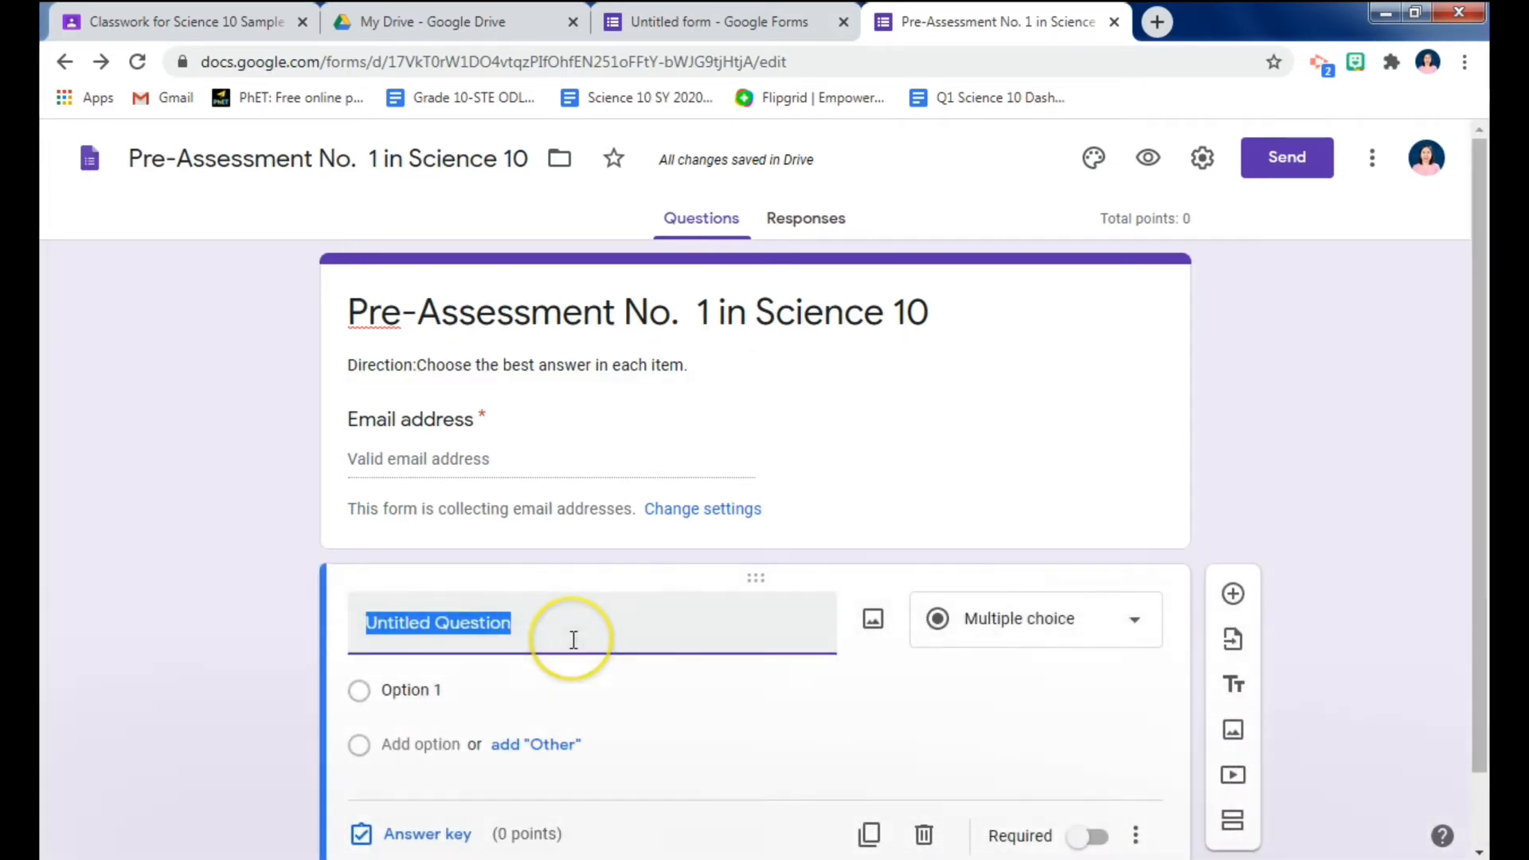
scroll(577, 636, "down", 1)
type("N")
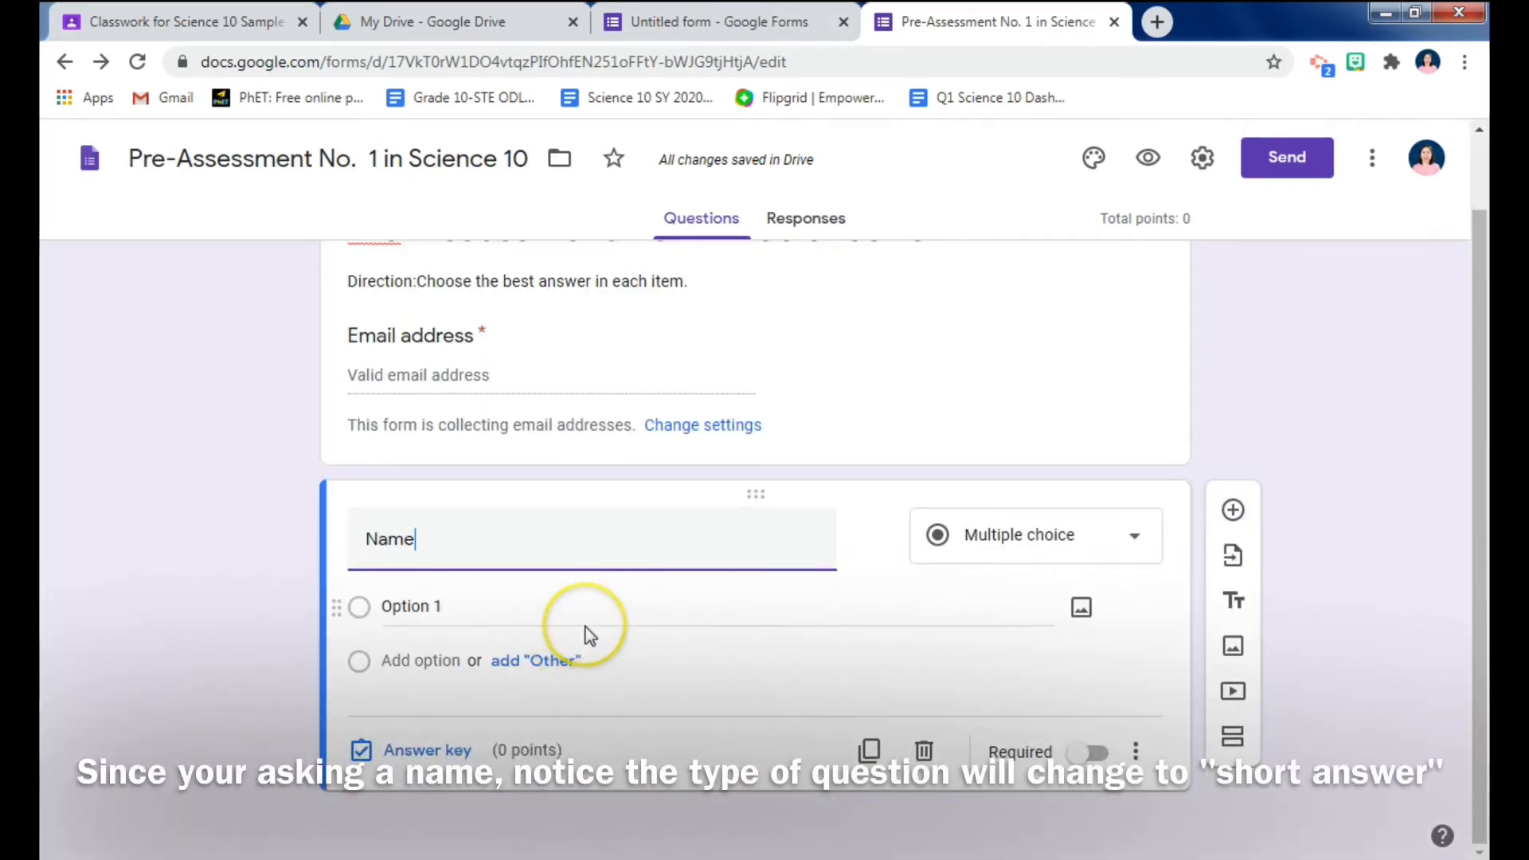
type("ame (")
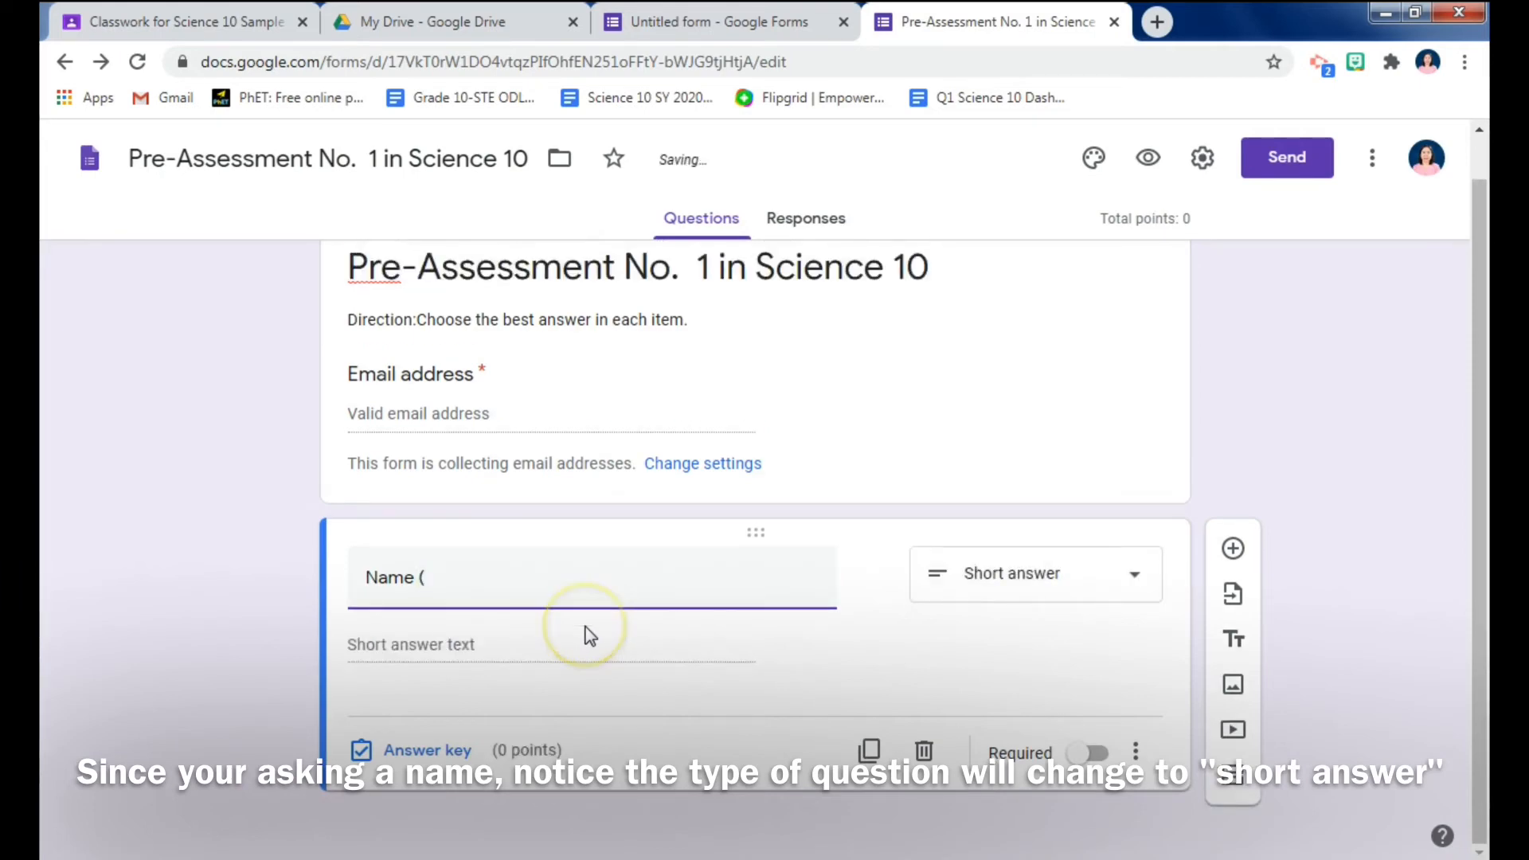
type("Last")
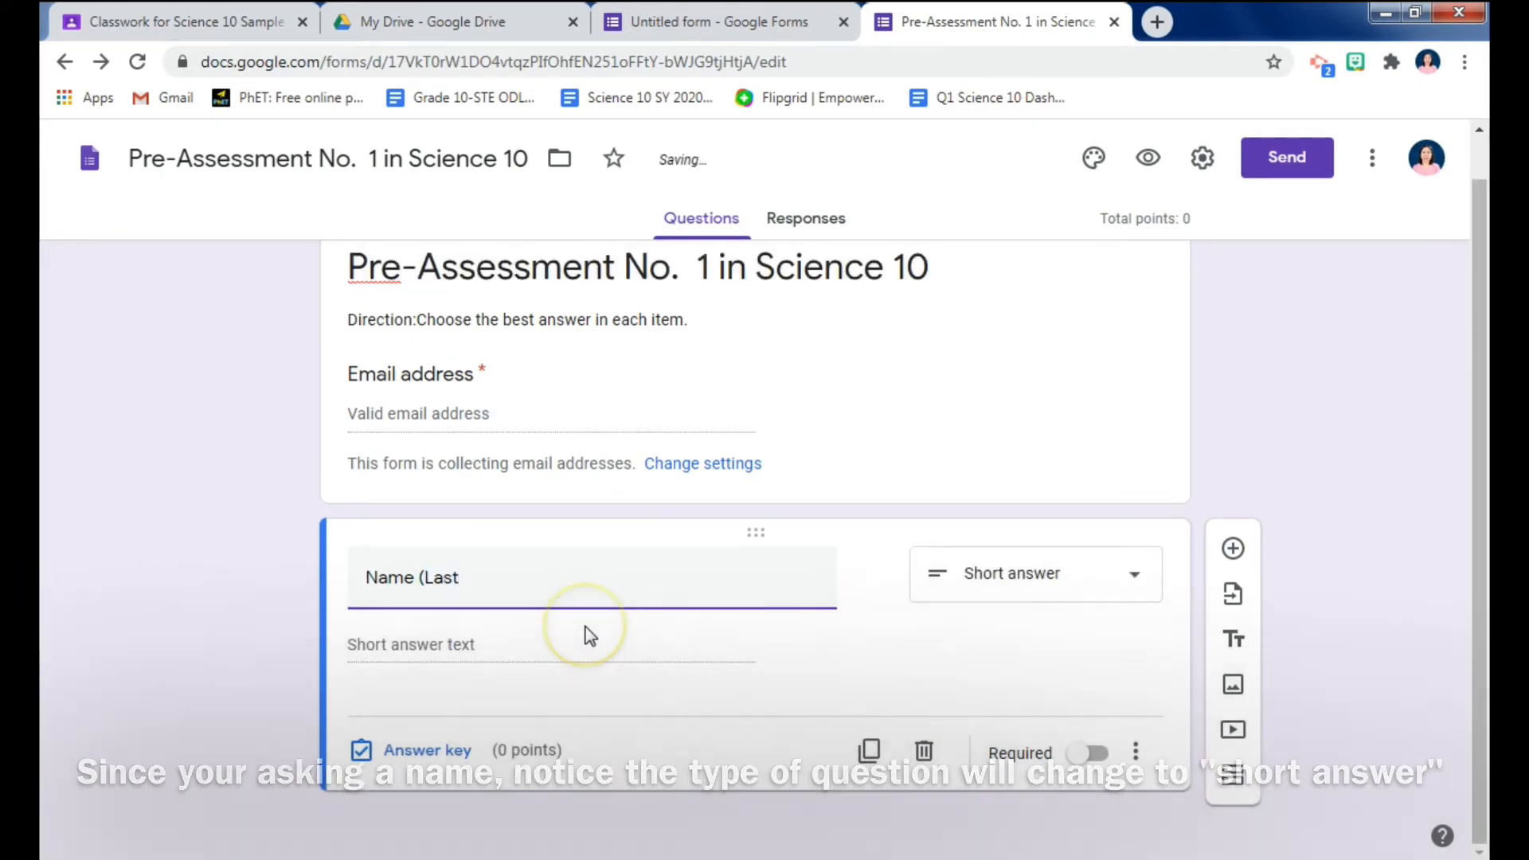
type(" Name")
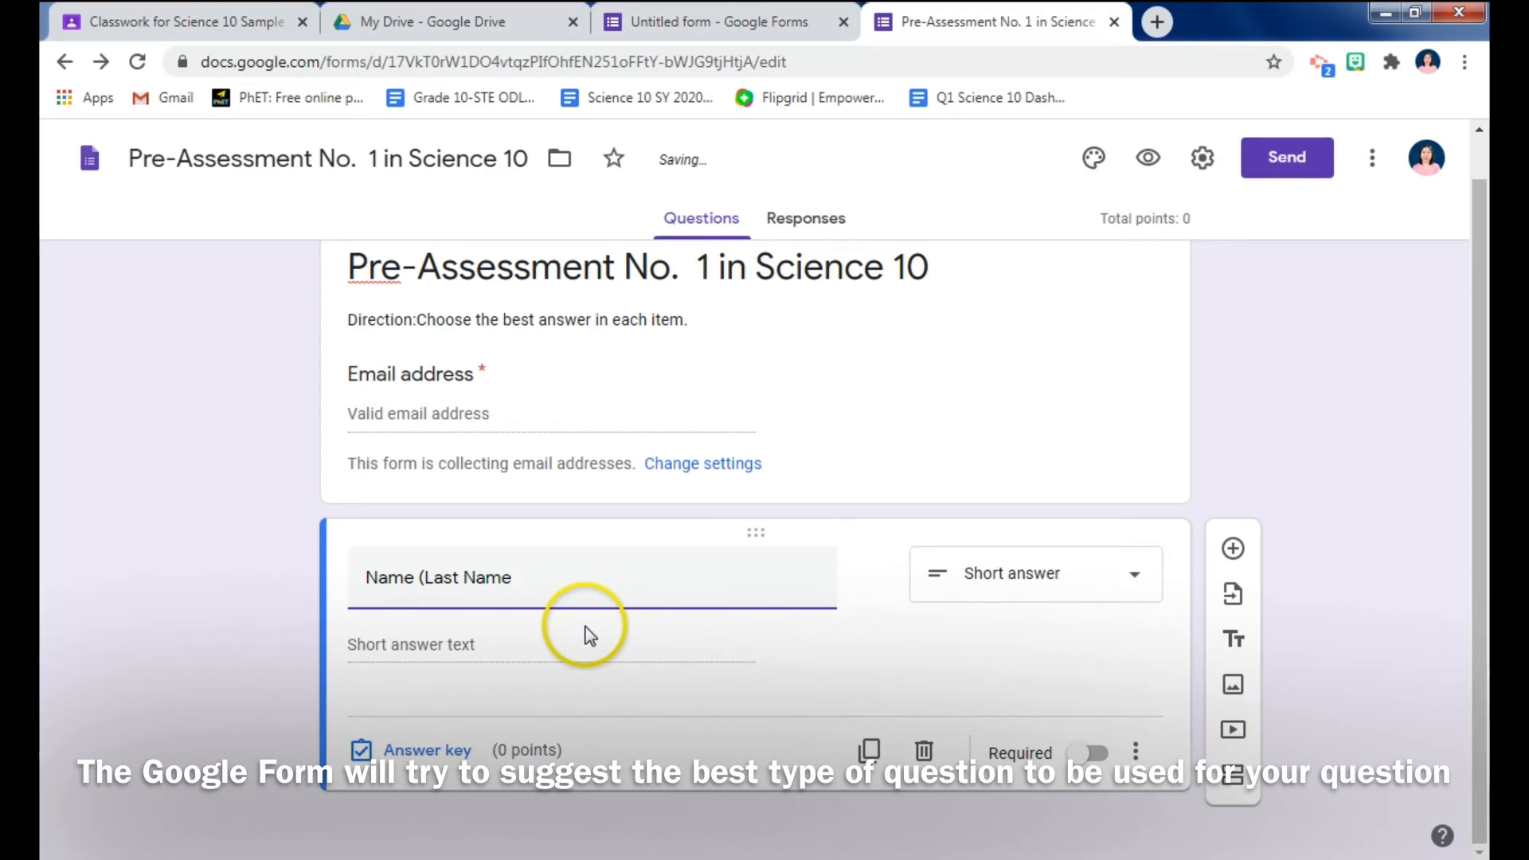
type(", Fir")
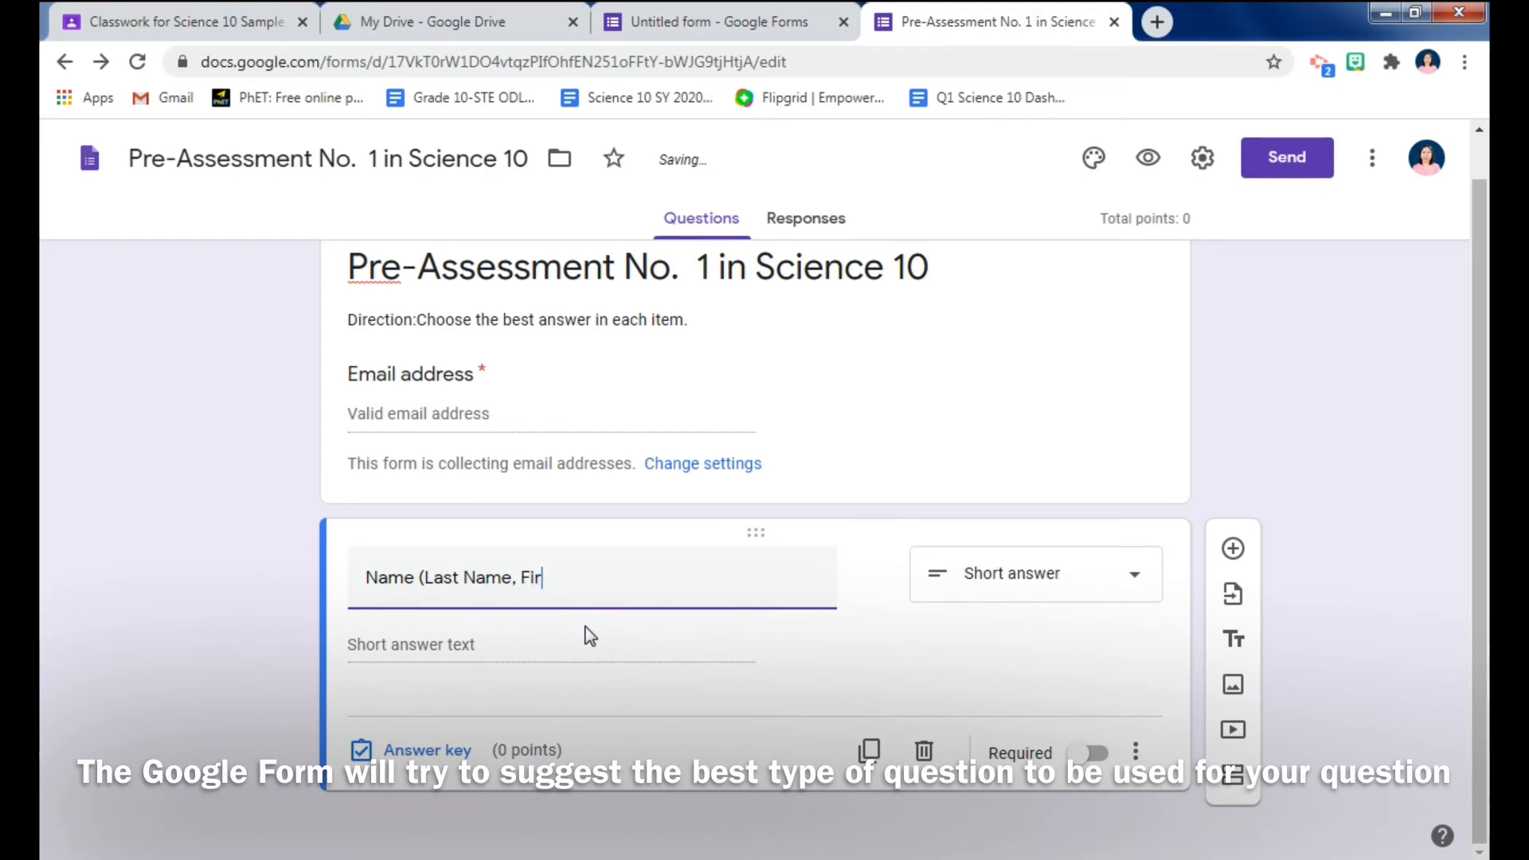
type("st Name,")
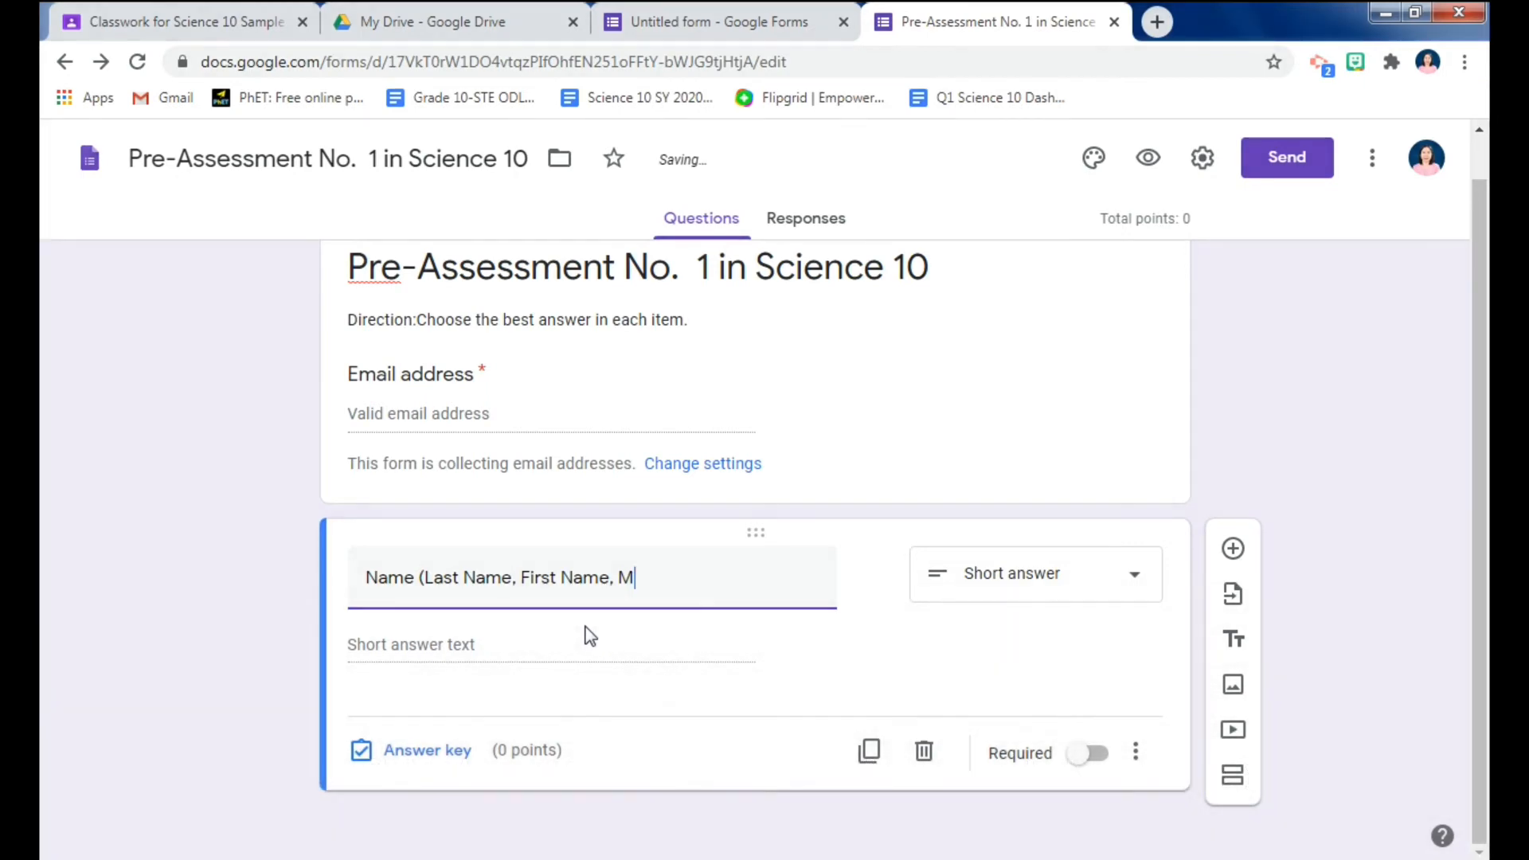
type(" M.i>")
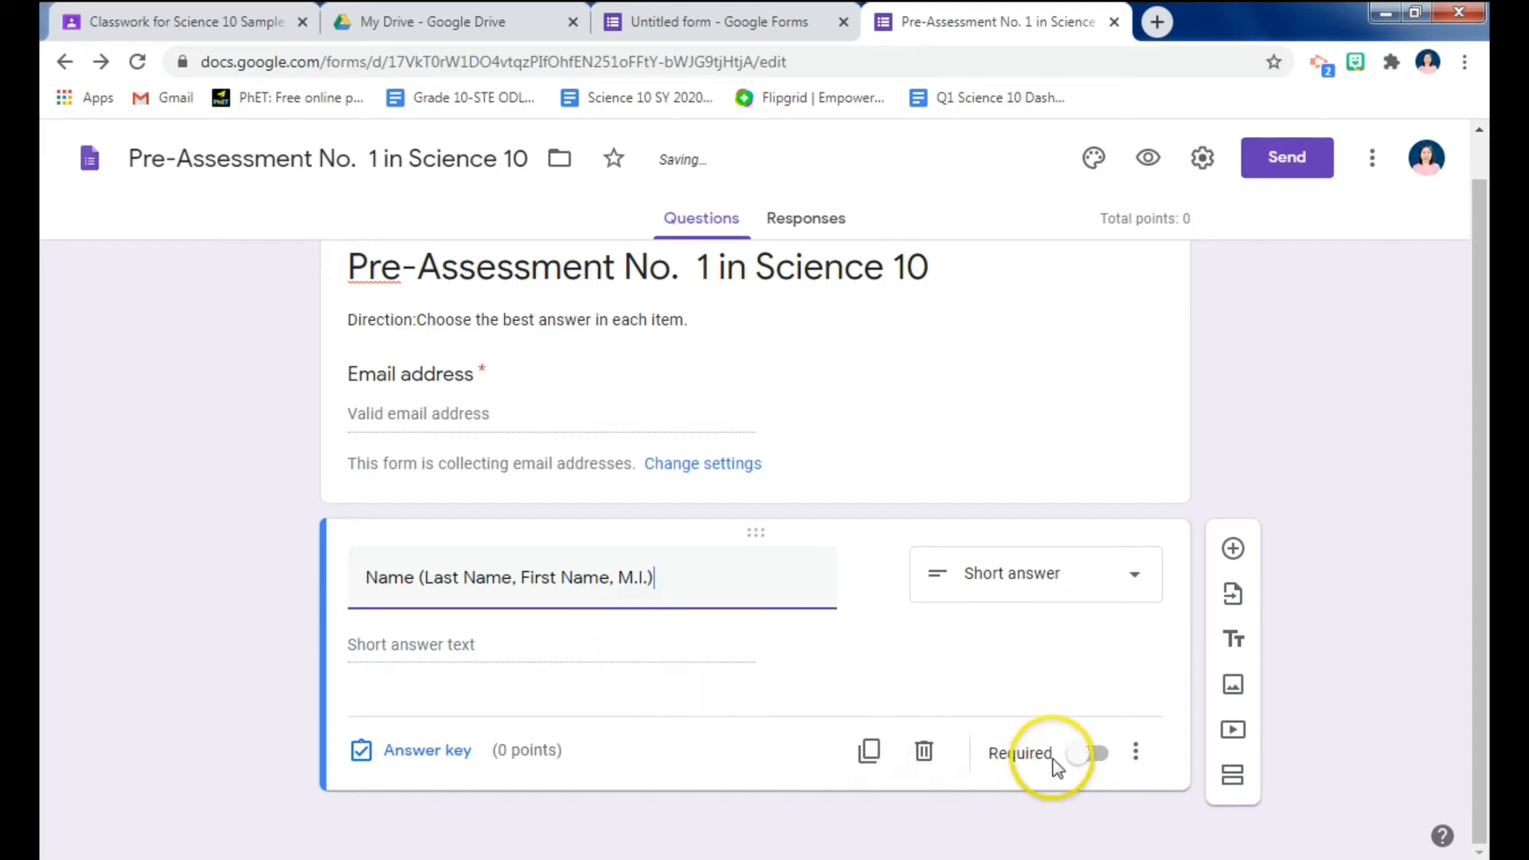
left_click(1083, 757)
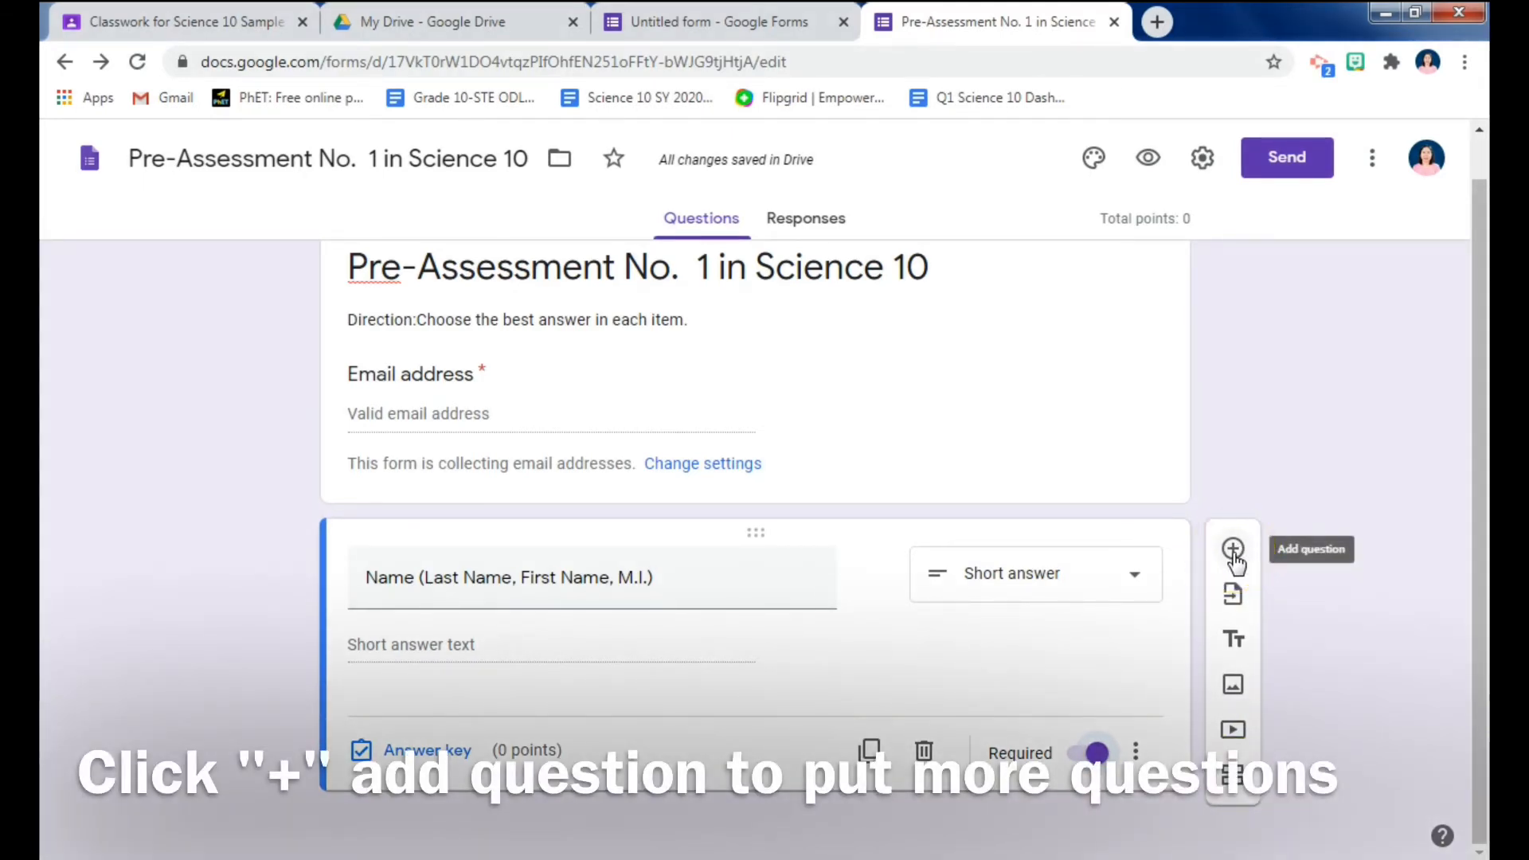
Add a dropdown question titled "Grade and Section" after the name question.
left_click(1232, 551)
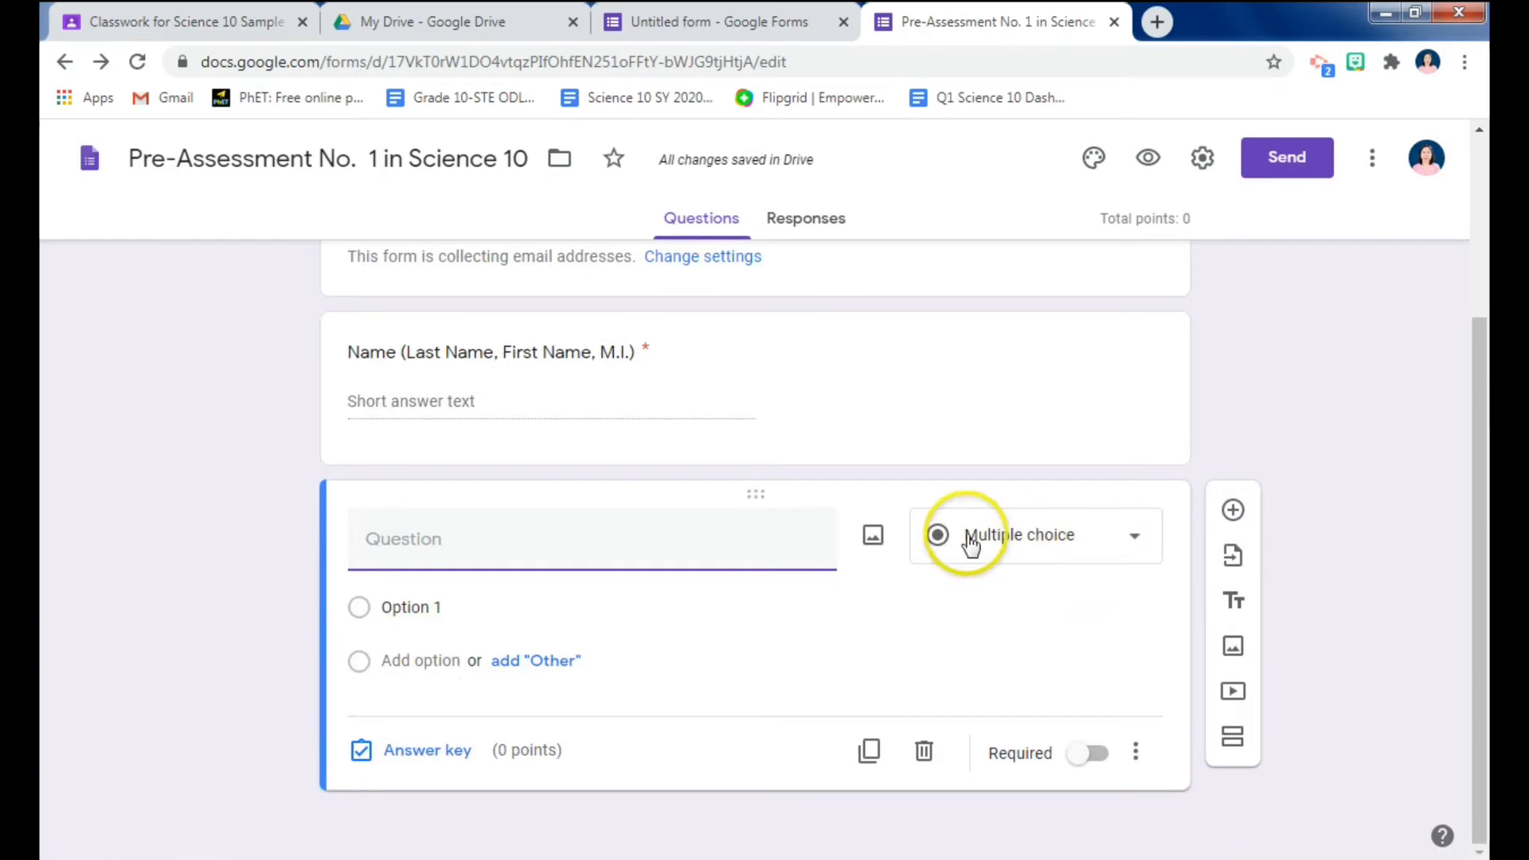
left_click(1136, 541)
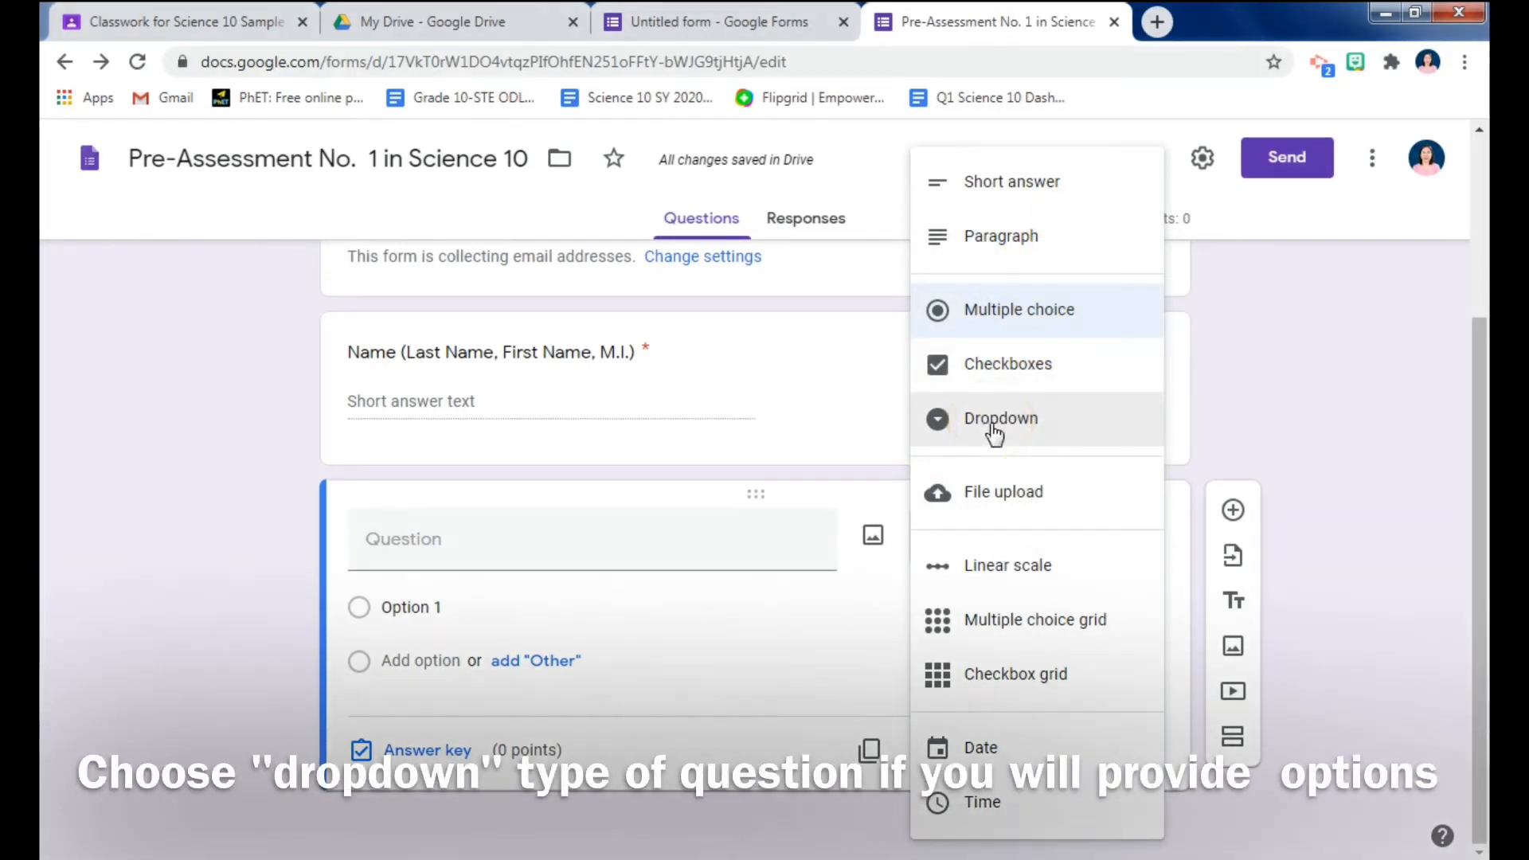
left_click(992, 422)
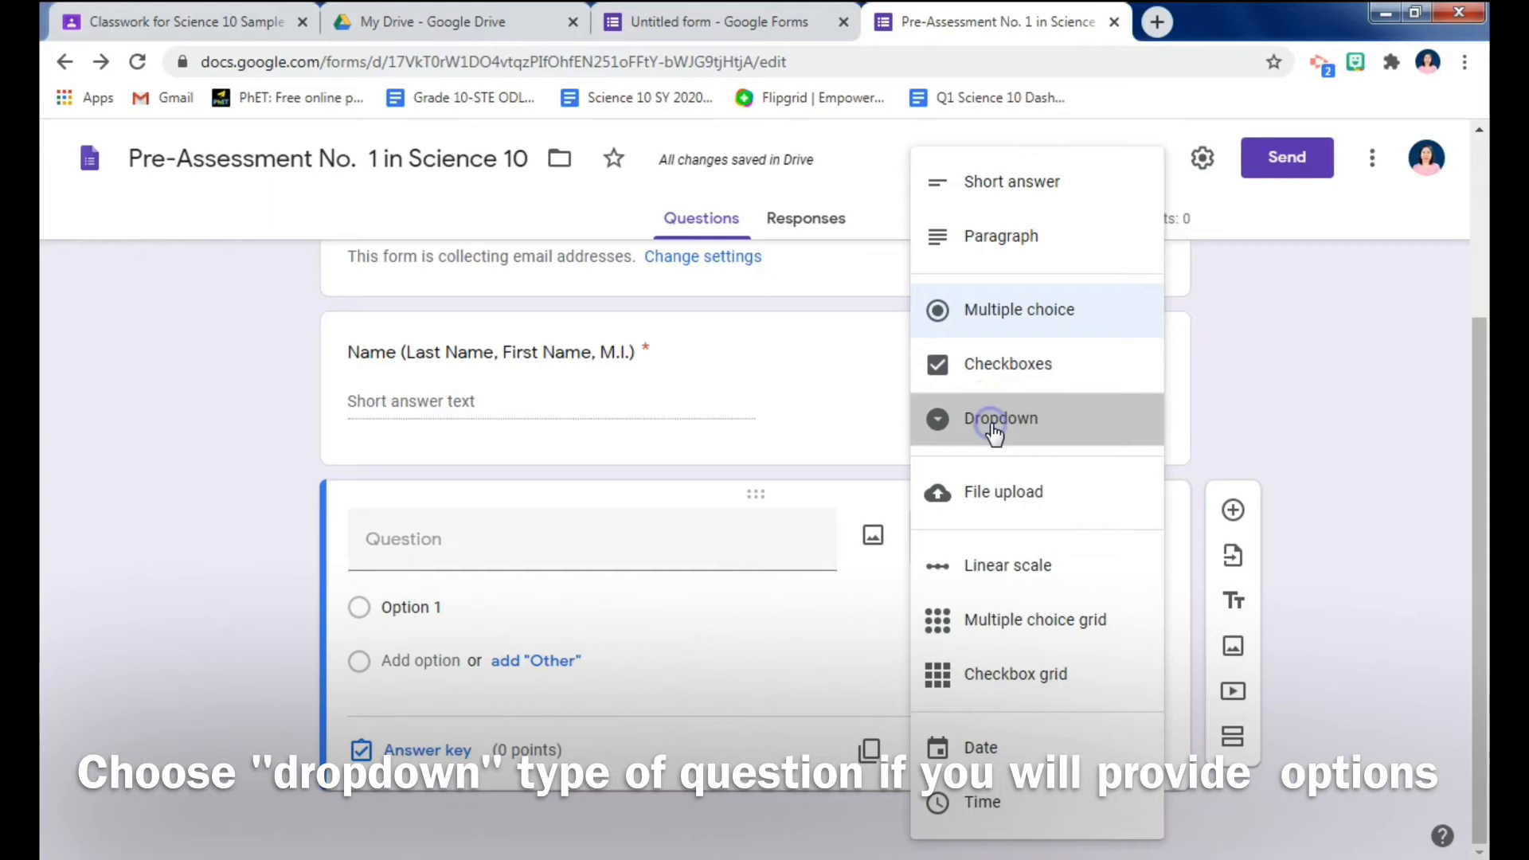
left_click(530, 553)
type("Grade and Section")
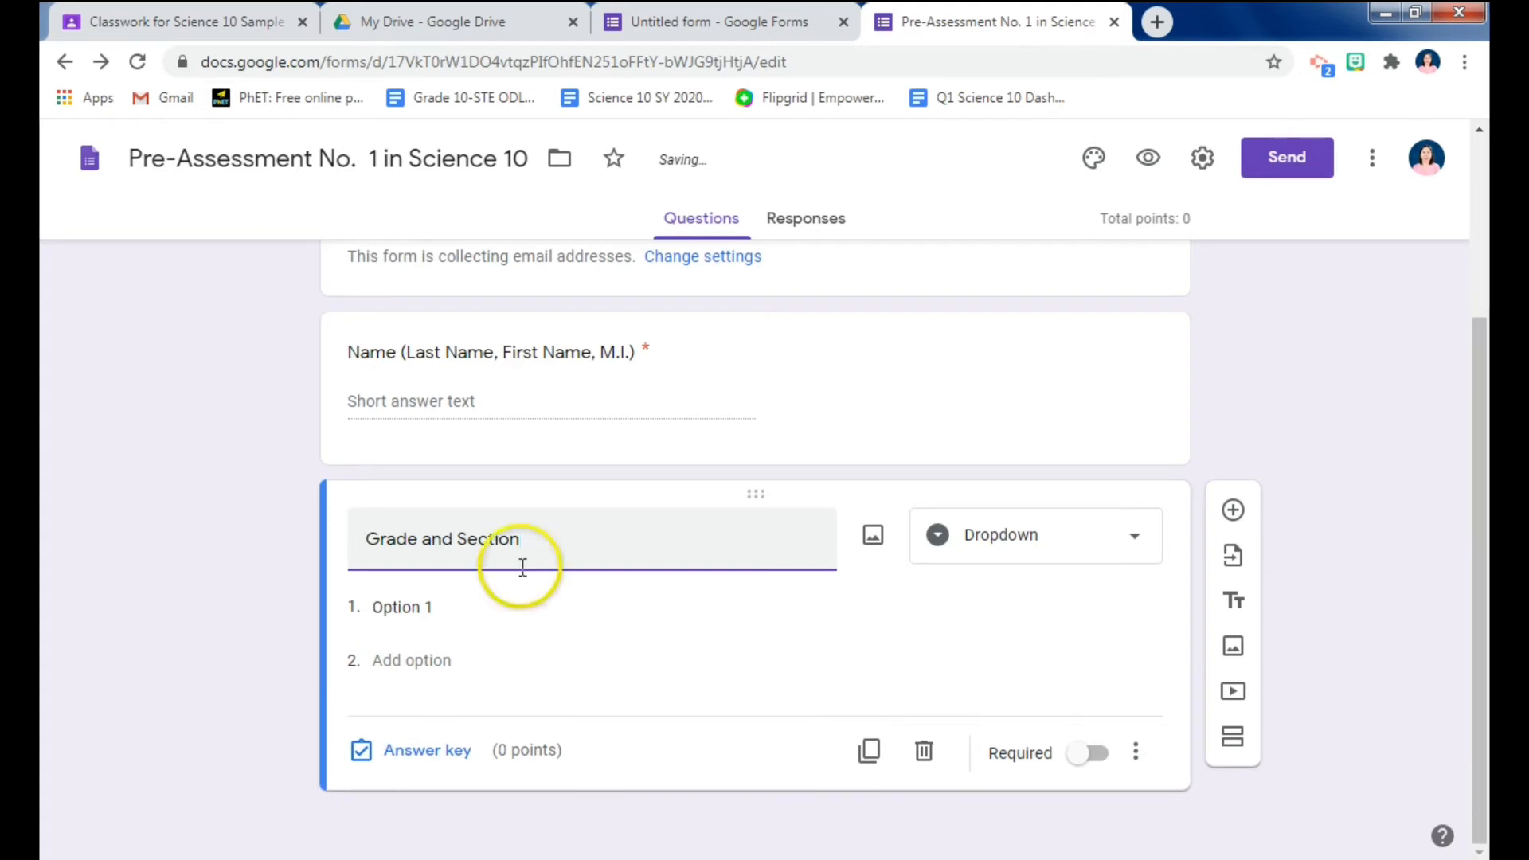
Enter 10-STE ODL 1, 10-STE ODL 2 and 10-STE MDL as the Grade and Section dropdown options and make the question required.
left_click(436, 612)
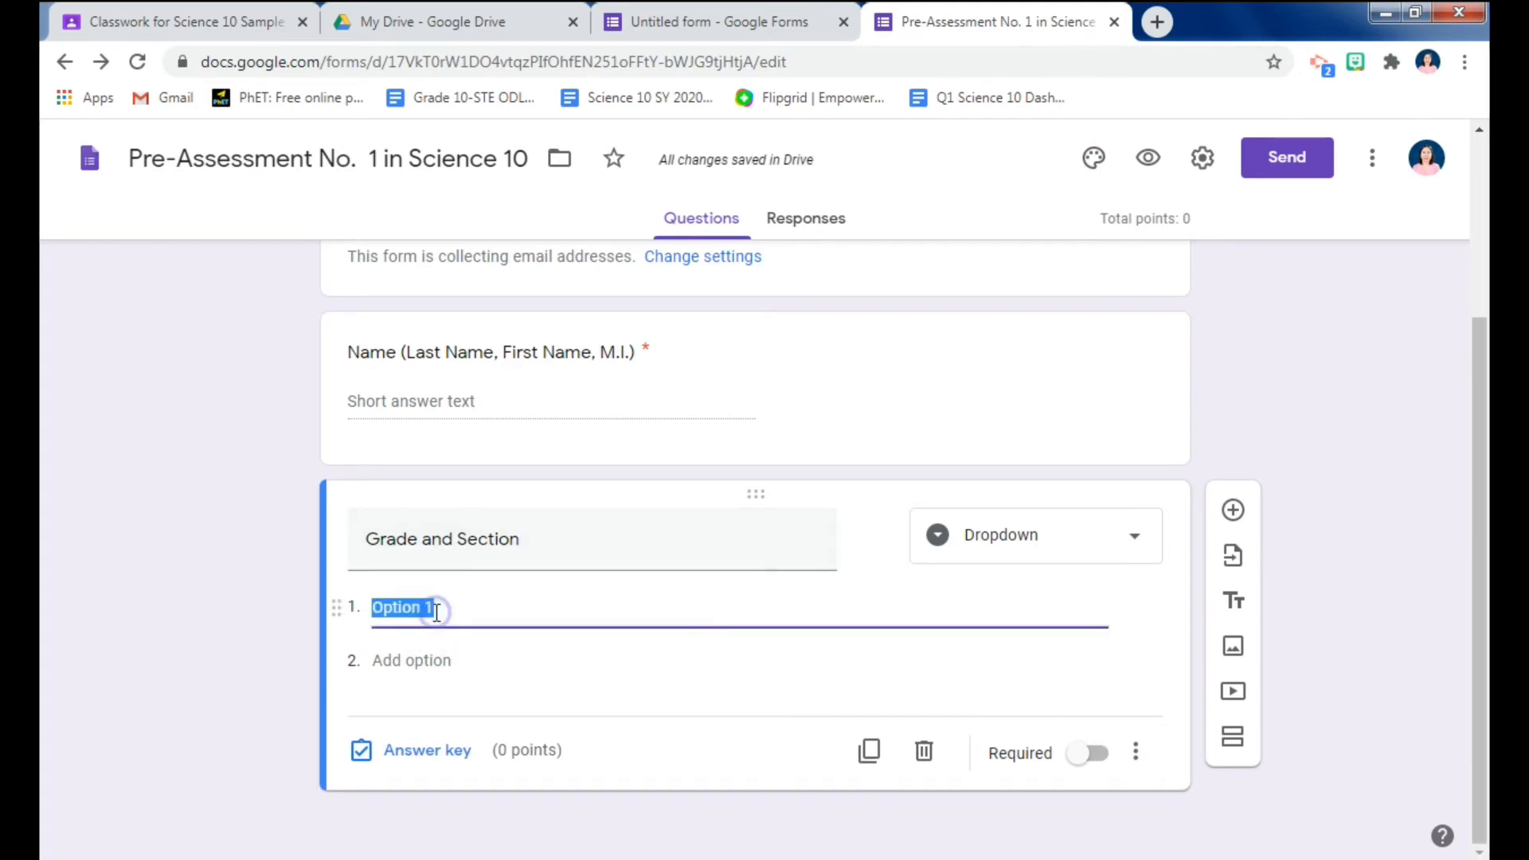
type("10-STE ODL")
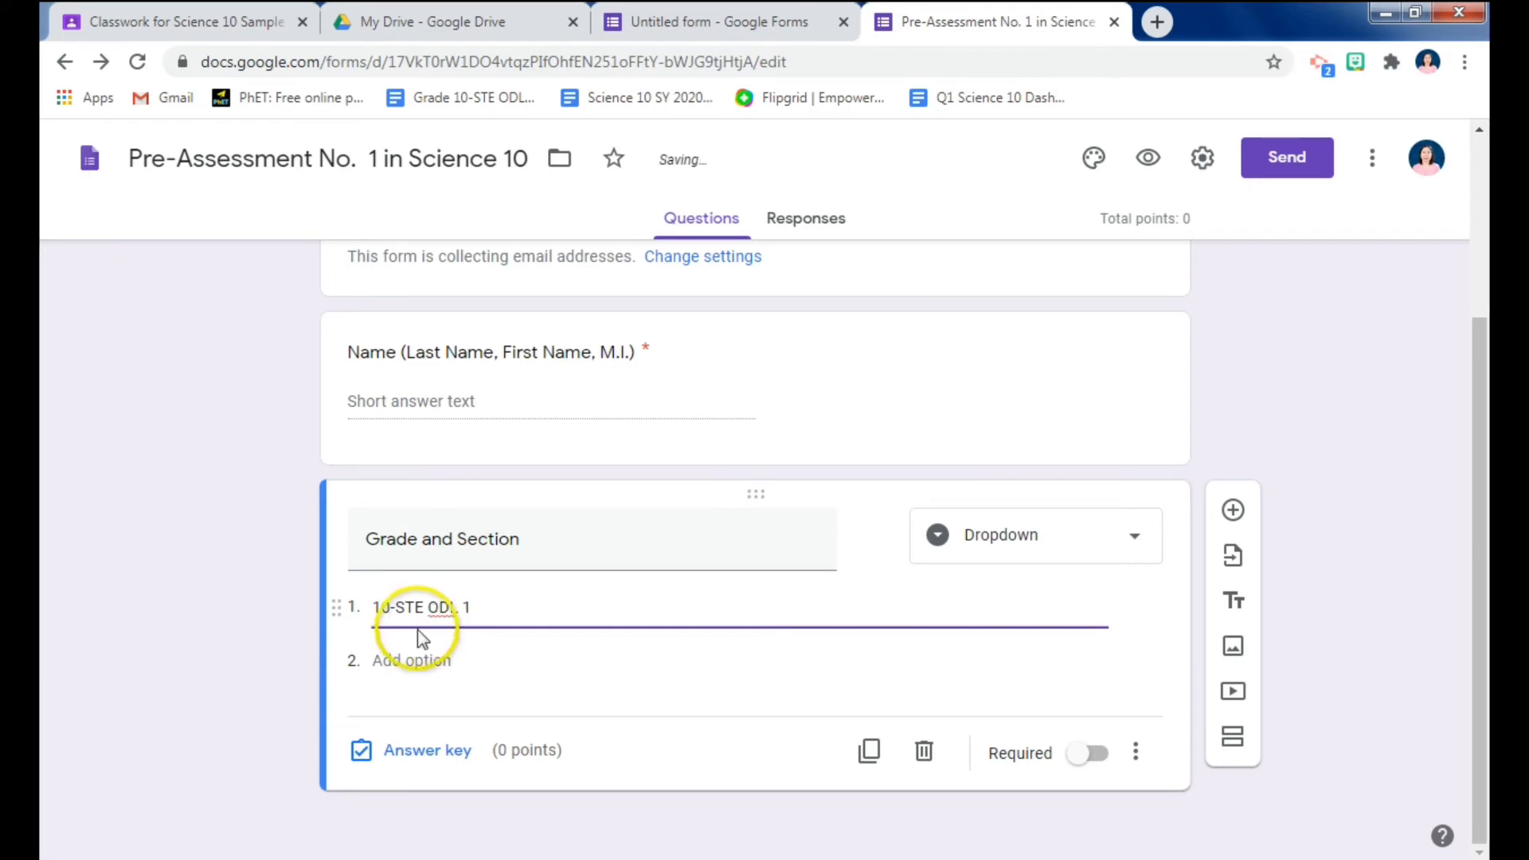
left_click(412, 660)
type("10-STE O")
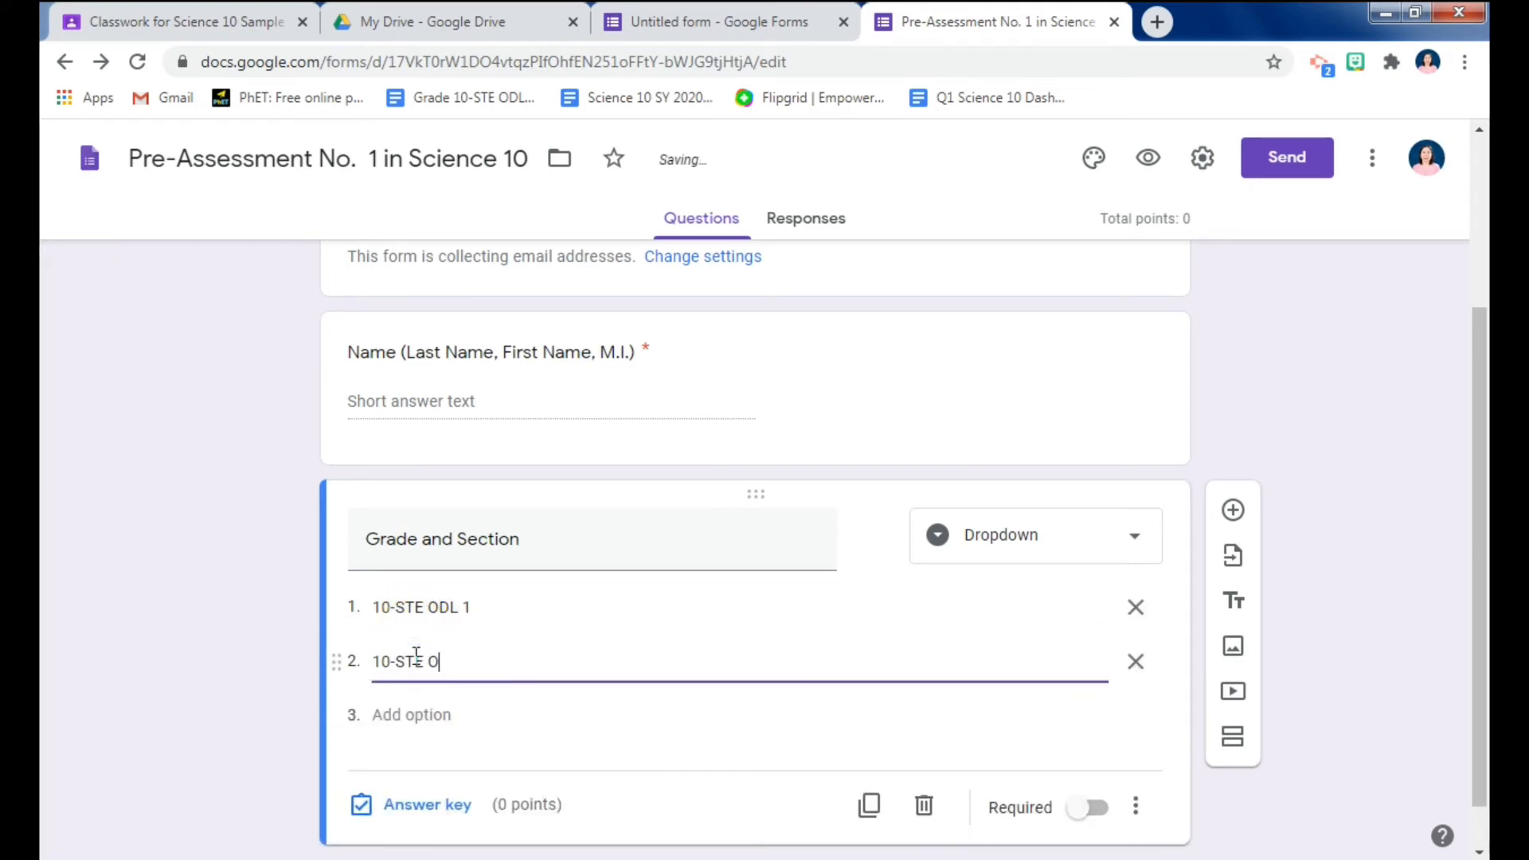
type("DL 2")
left_click(407, 714)
type("10-")
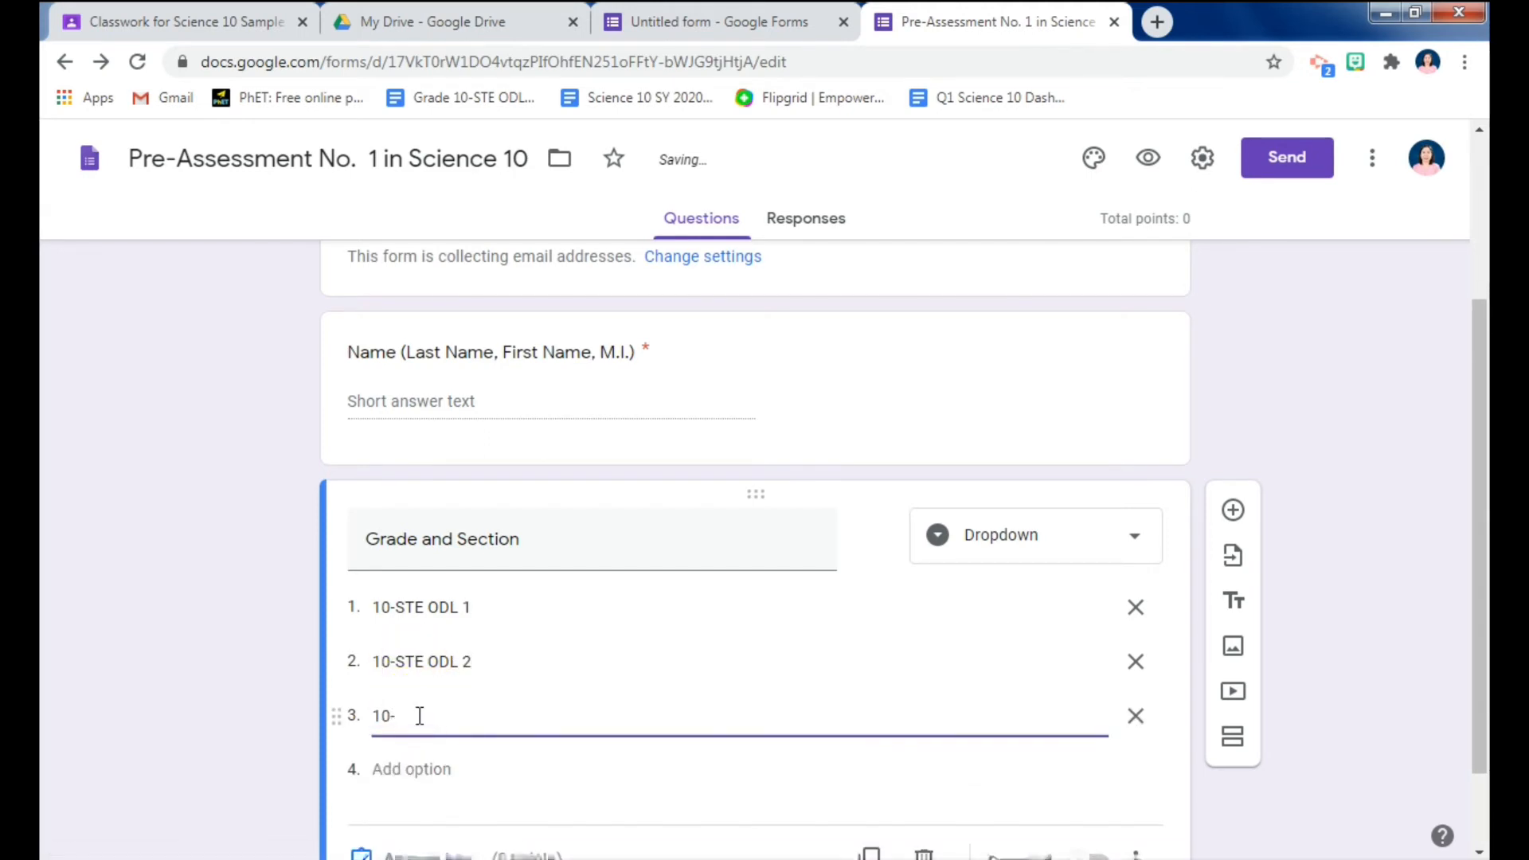
type("STE MDL")
scroll(703, 650, "down", 1)
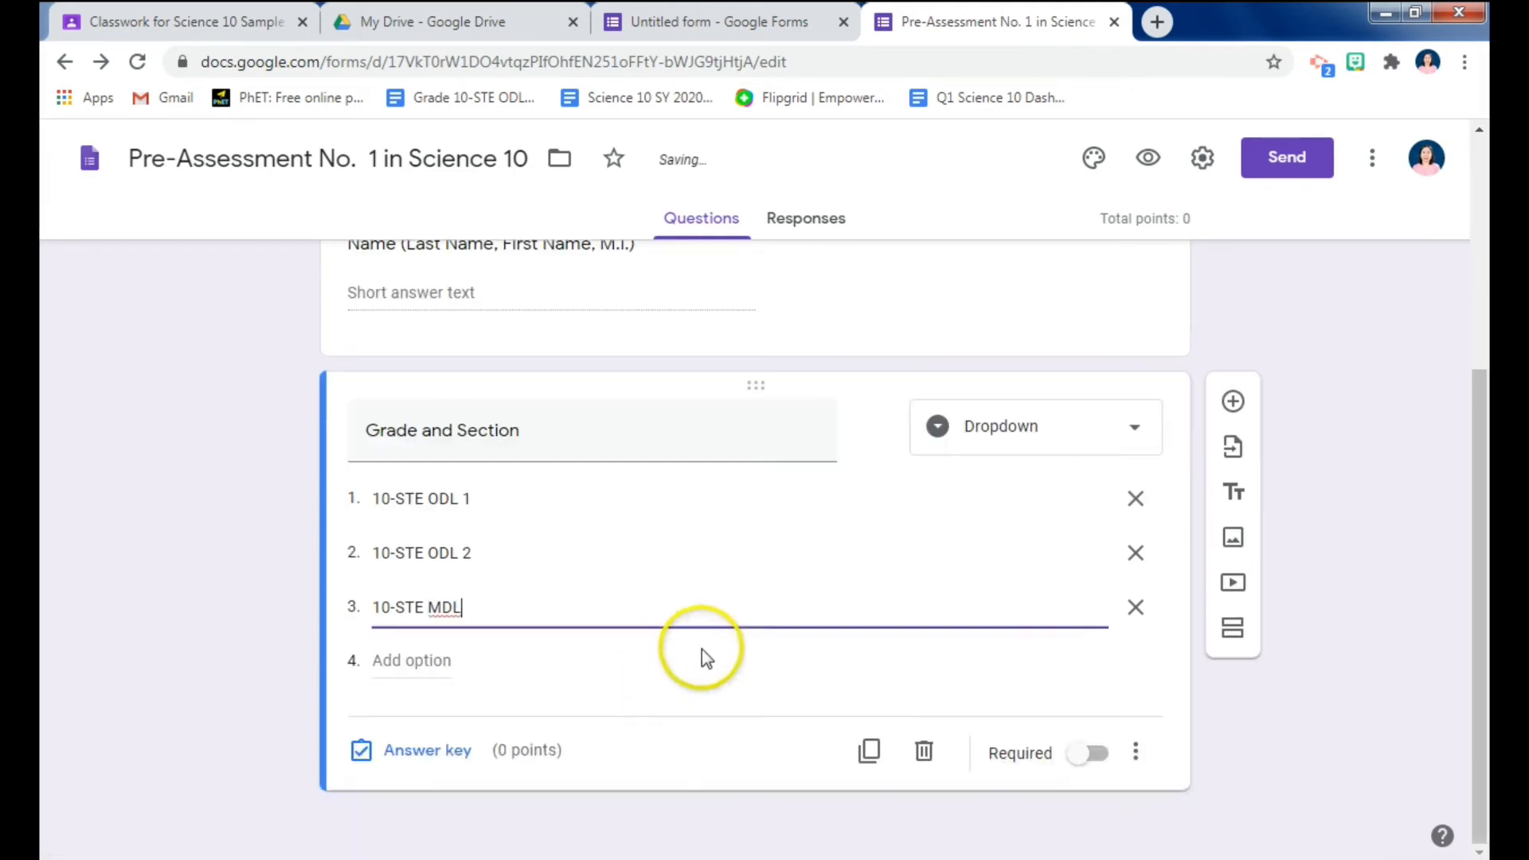
left_click(1085, 756)
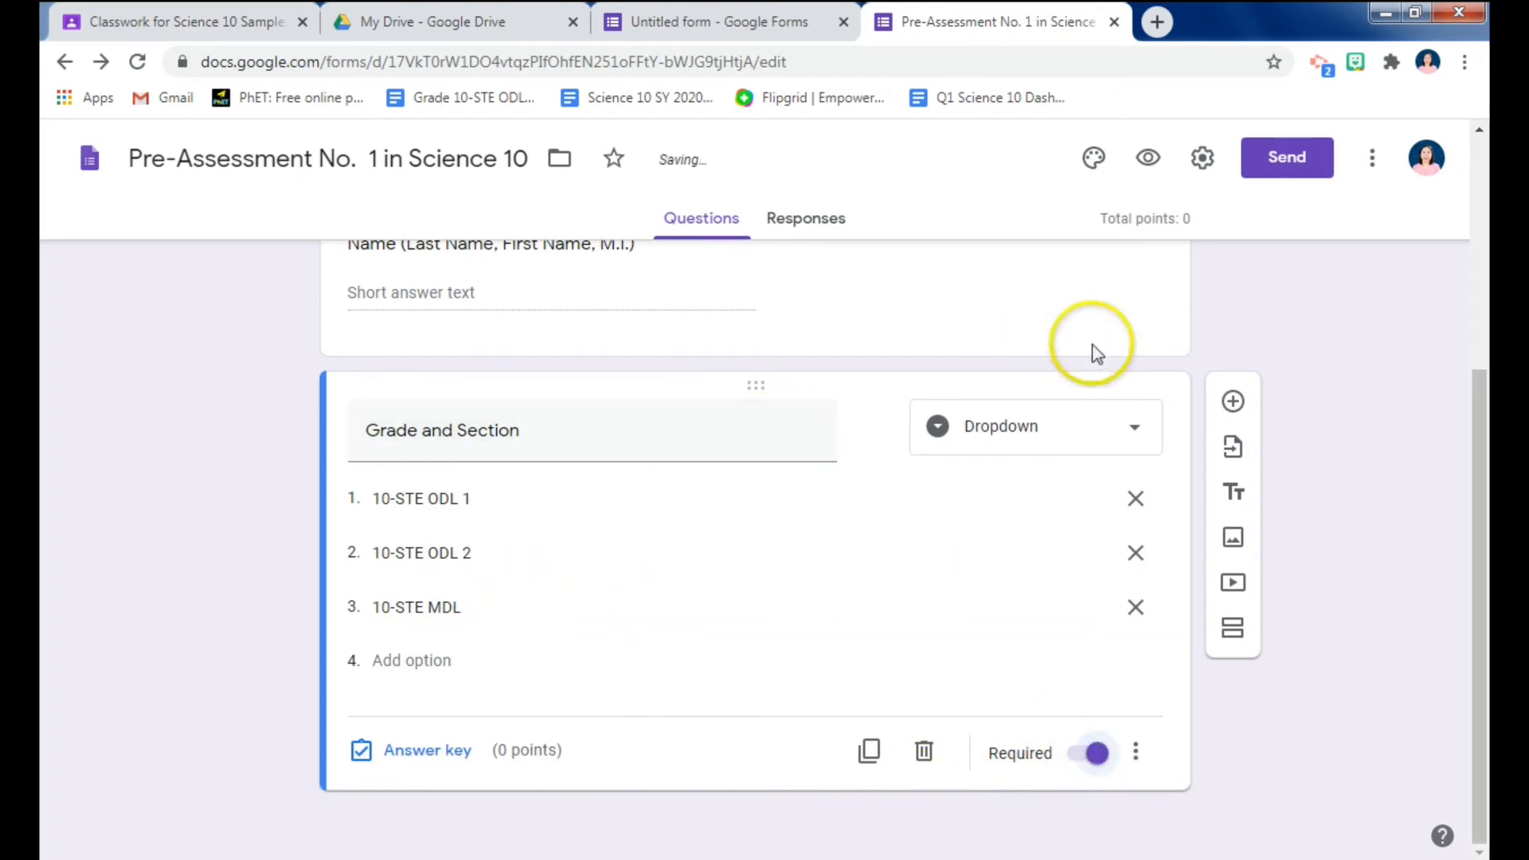
Add a multiple-choice question titled "Gender" after the Grade and Section question.
left_click(1233, 404)
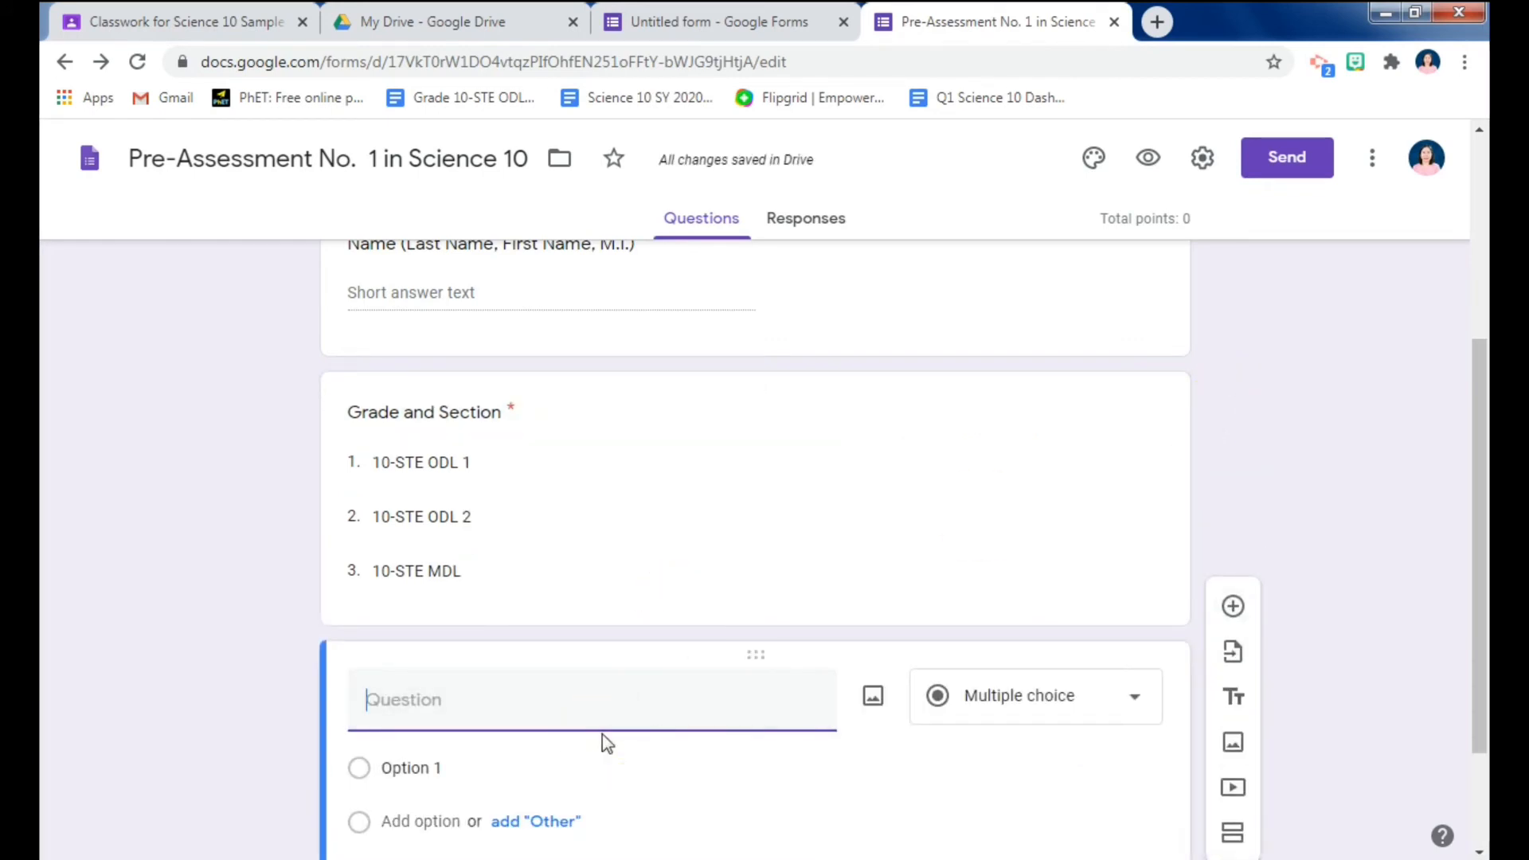
type("Gender")
left_click(517, 657)
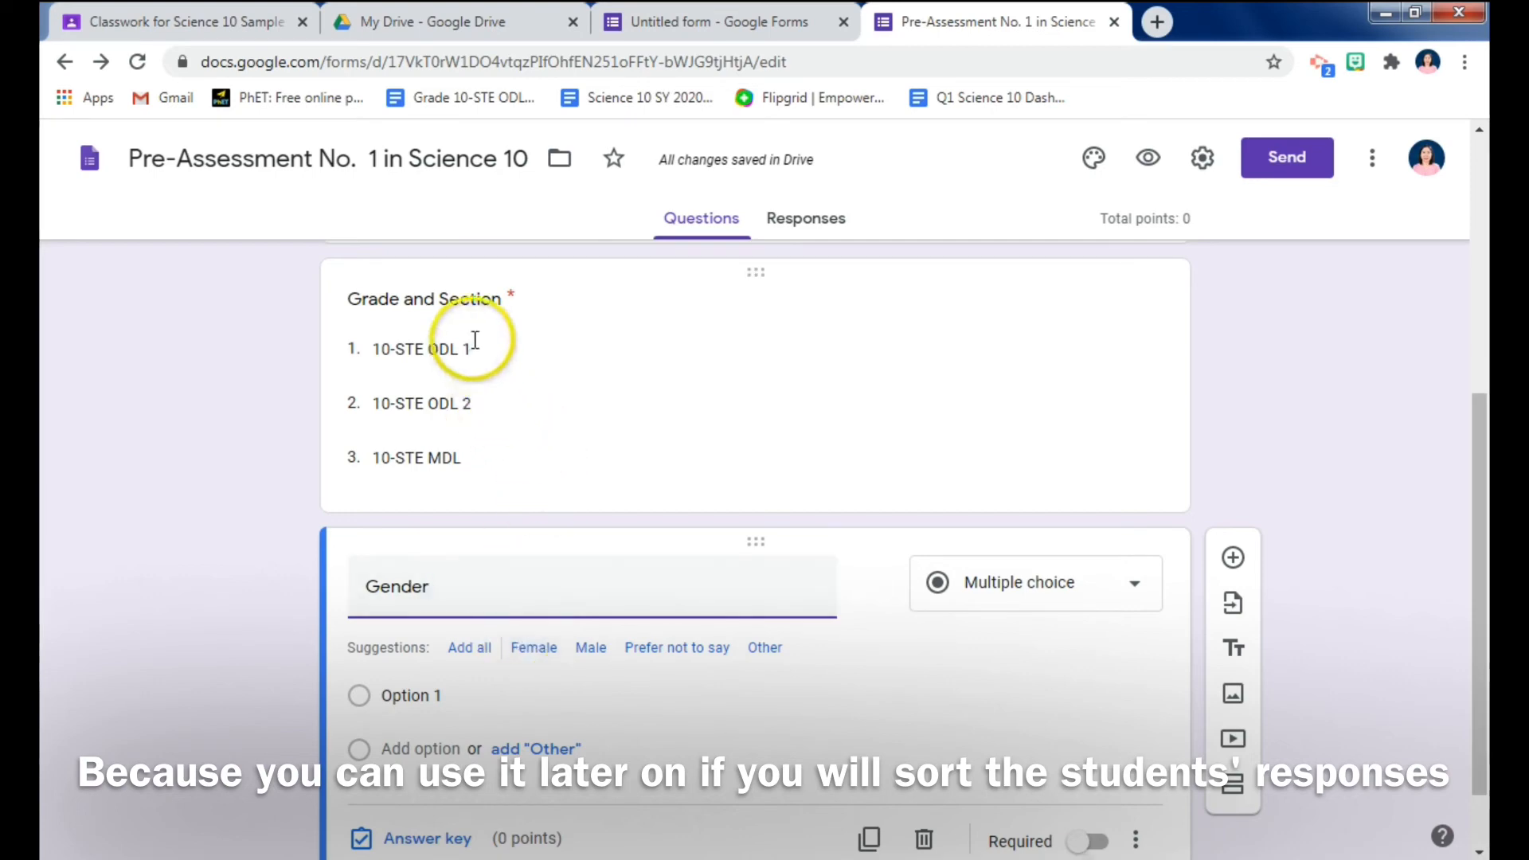
Give the Gender question the options Female and Male and make it required.
left_click(437, 689)
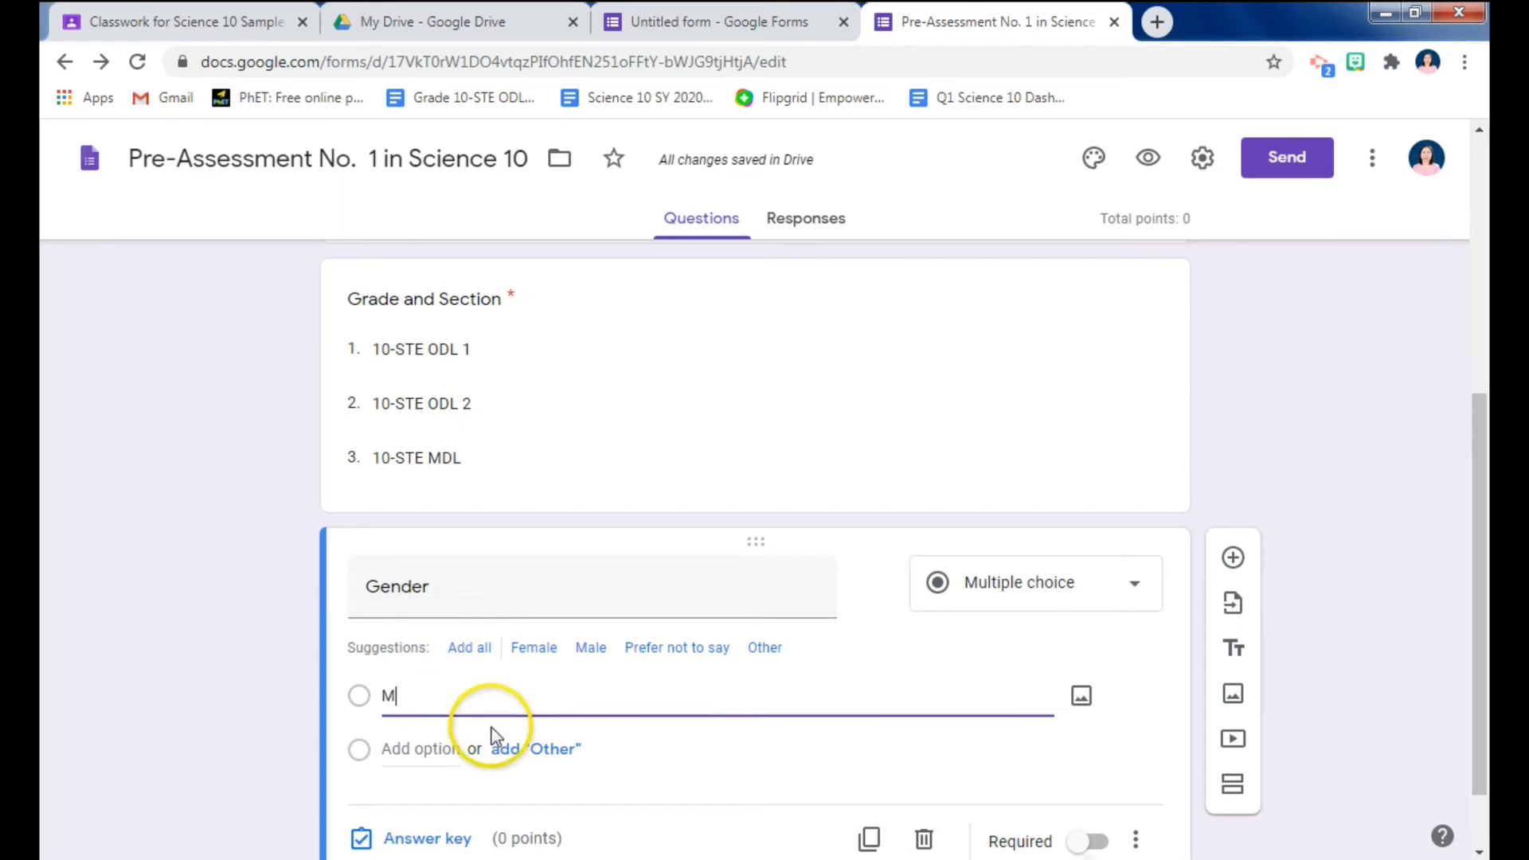
left_click(444, 747)
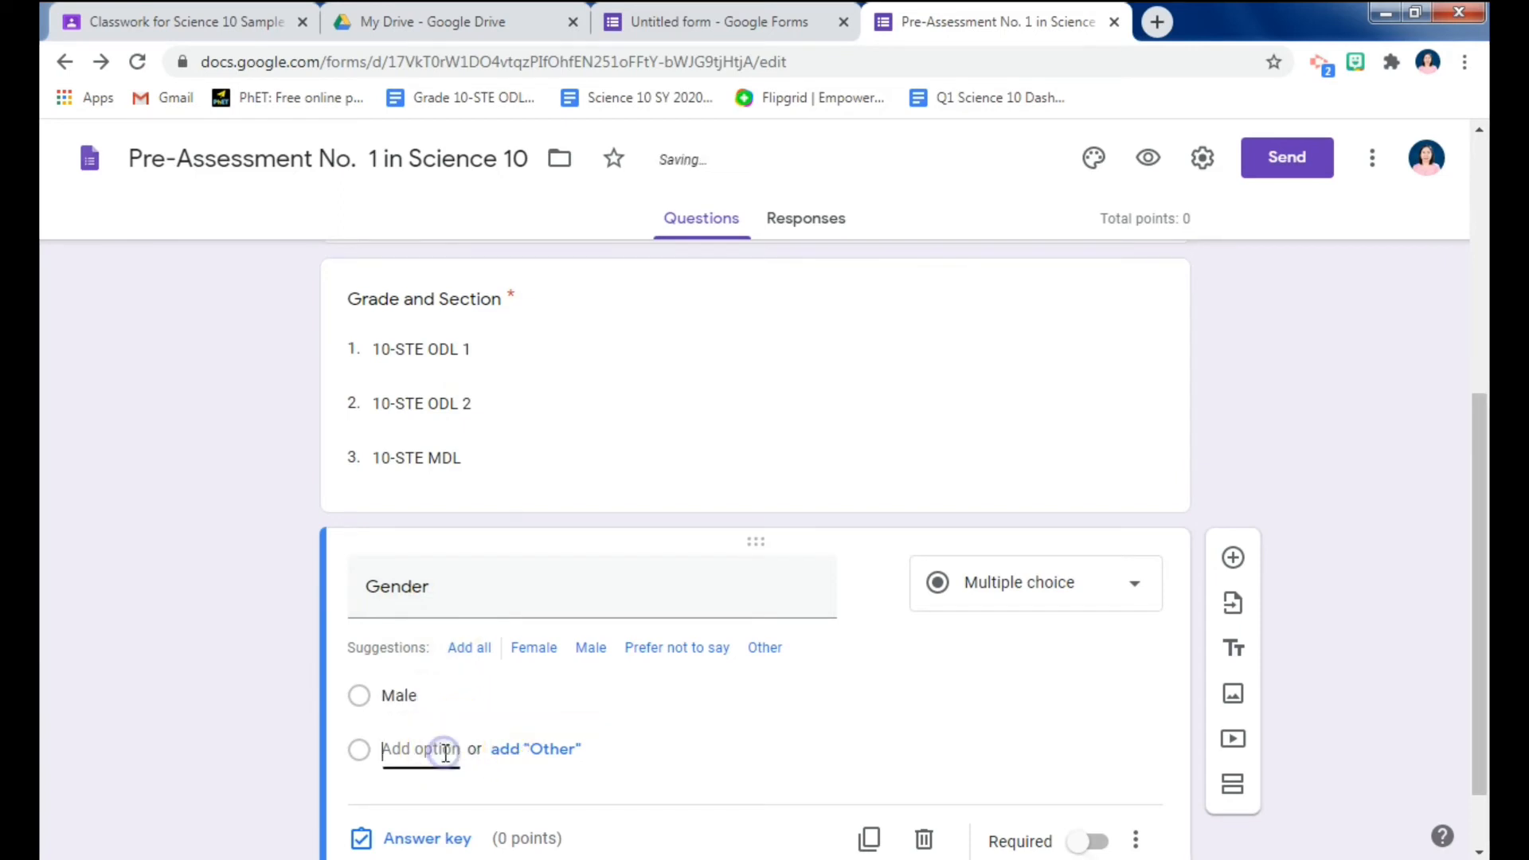
type("D")
key("BackSpace")
type("FE")
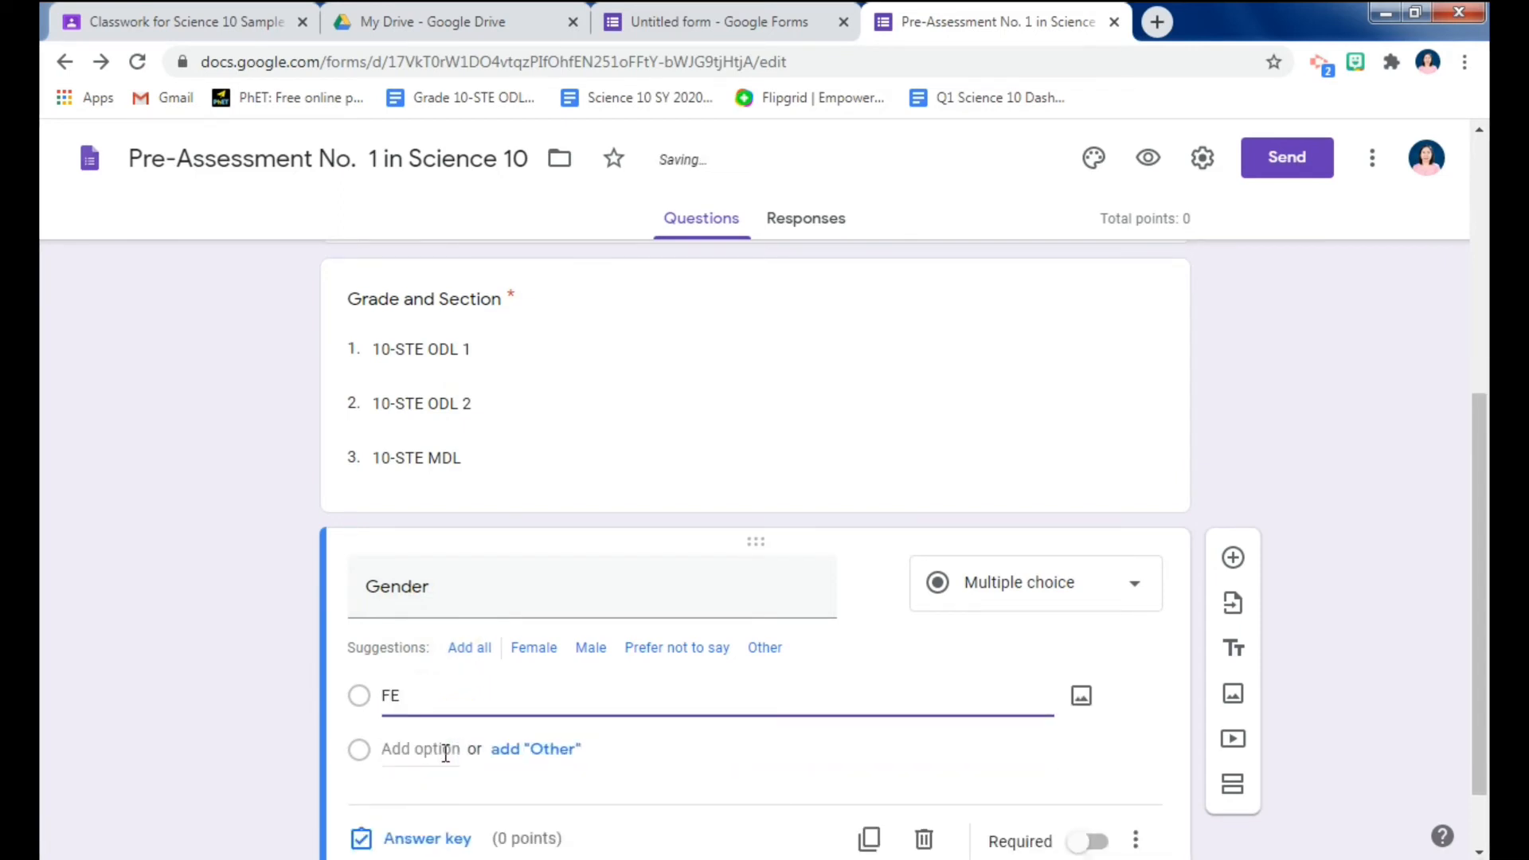
key("BackSpace")
type("emale")
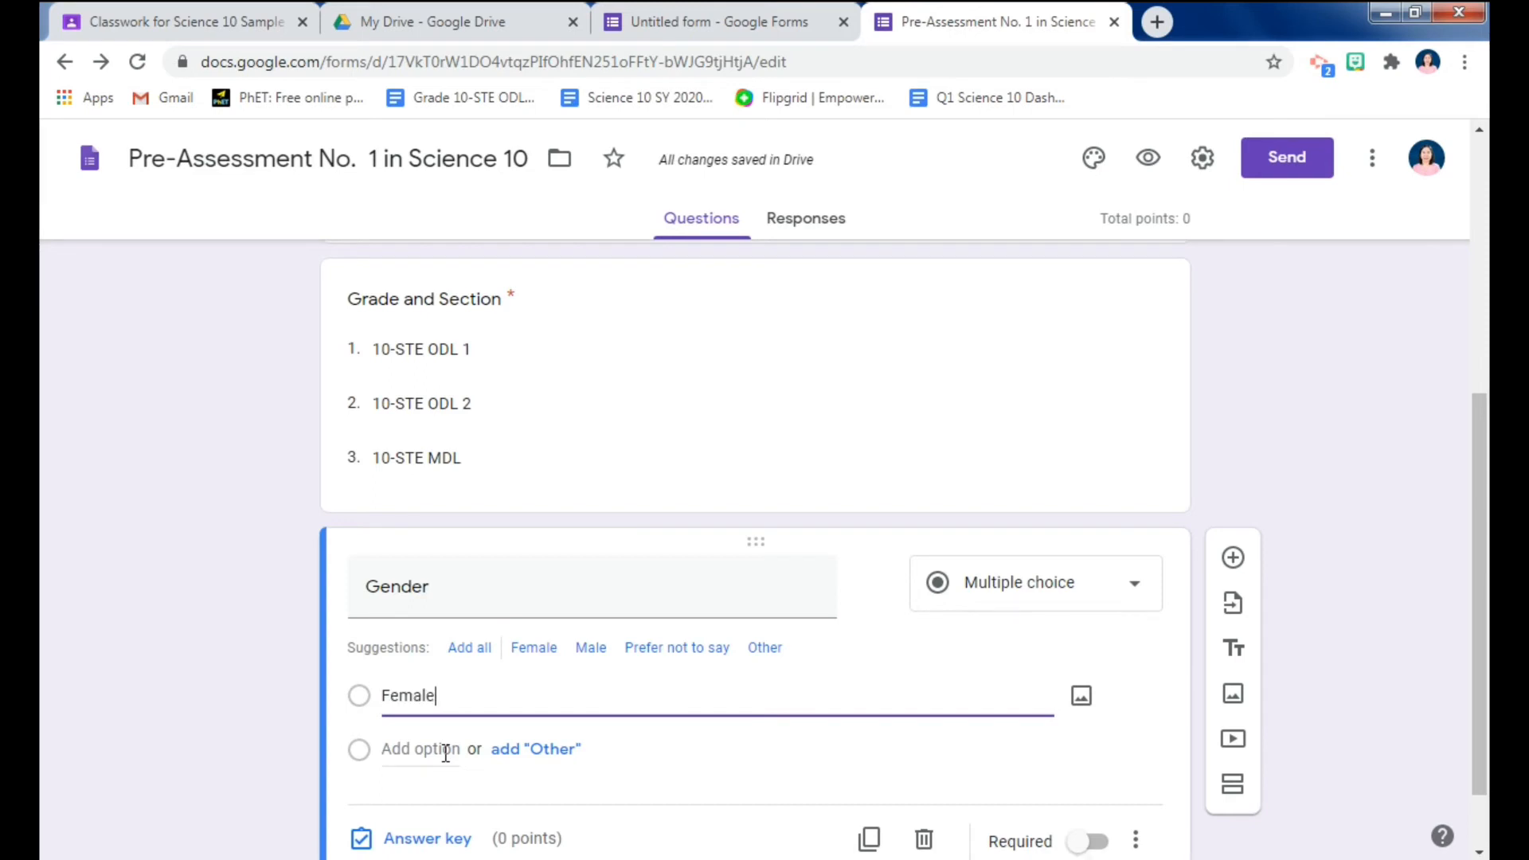
left_click(445, 751)
type("Male")
scroll(716, 745, "down", 1)
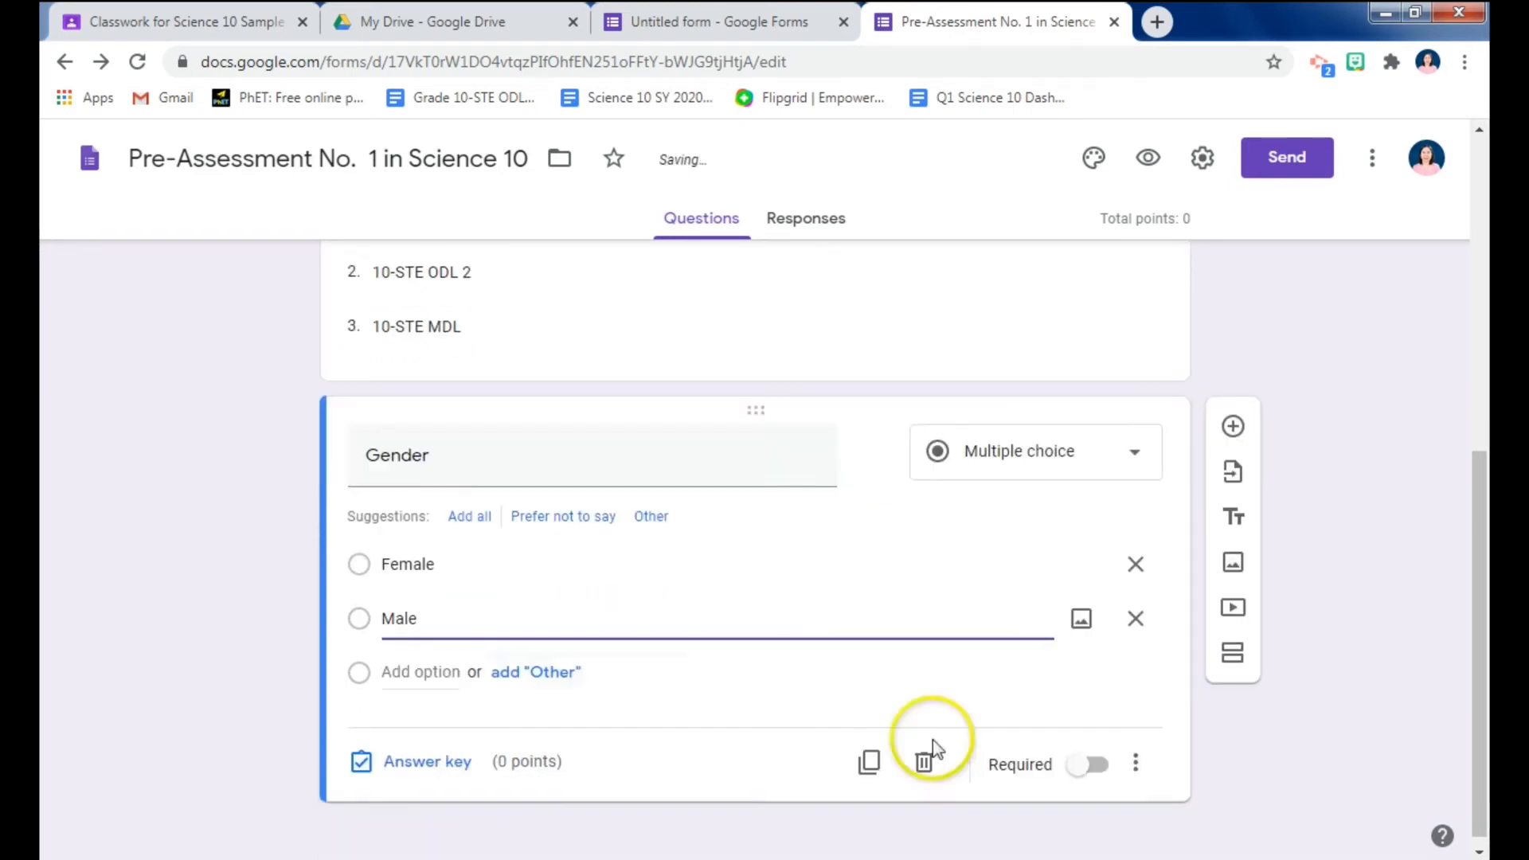
left_click(1083, 761)
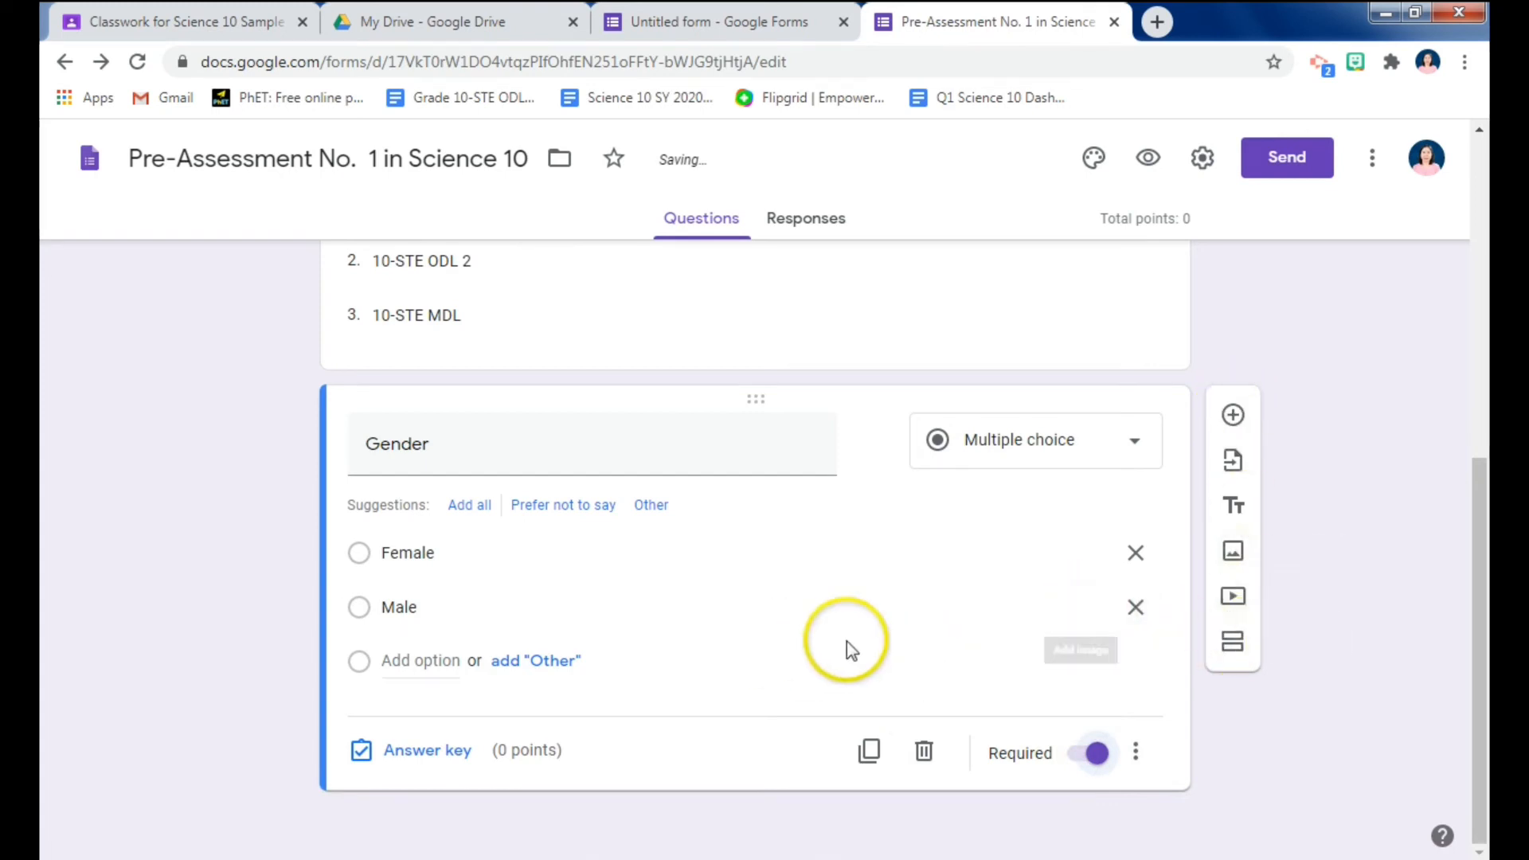
Add a new section after the Gender question.
scroll(860, 589, "up", 7)
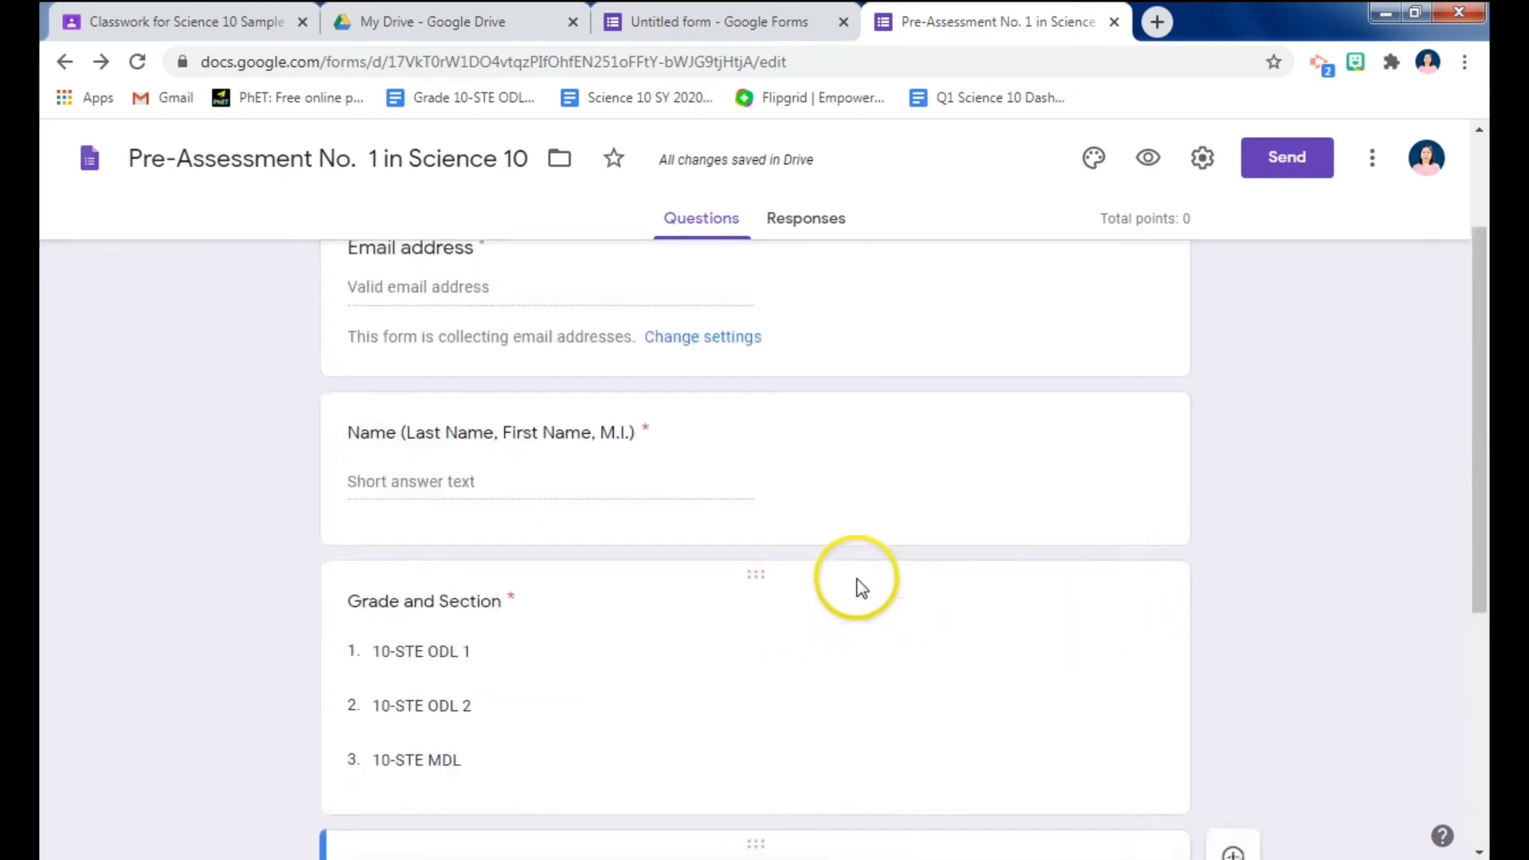
scroll(695, 586, "down", 7)
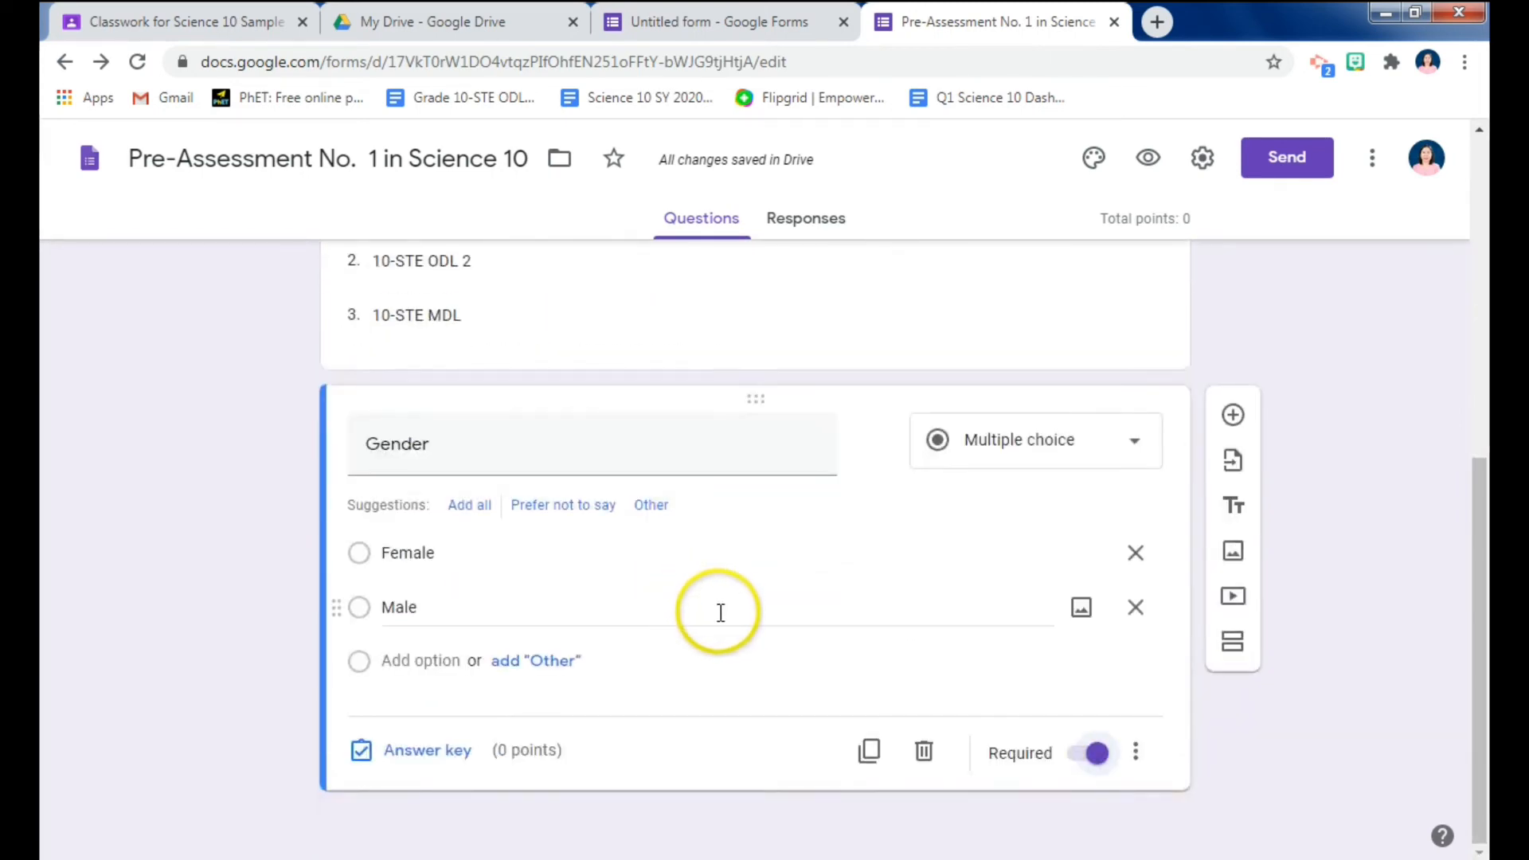
left_click(1236, 654)
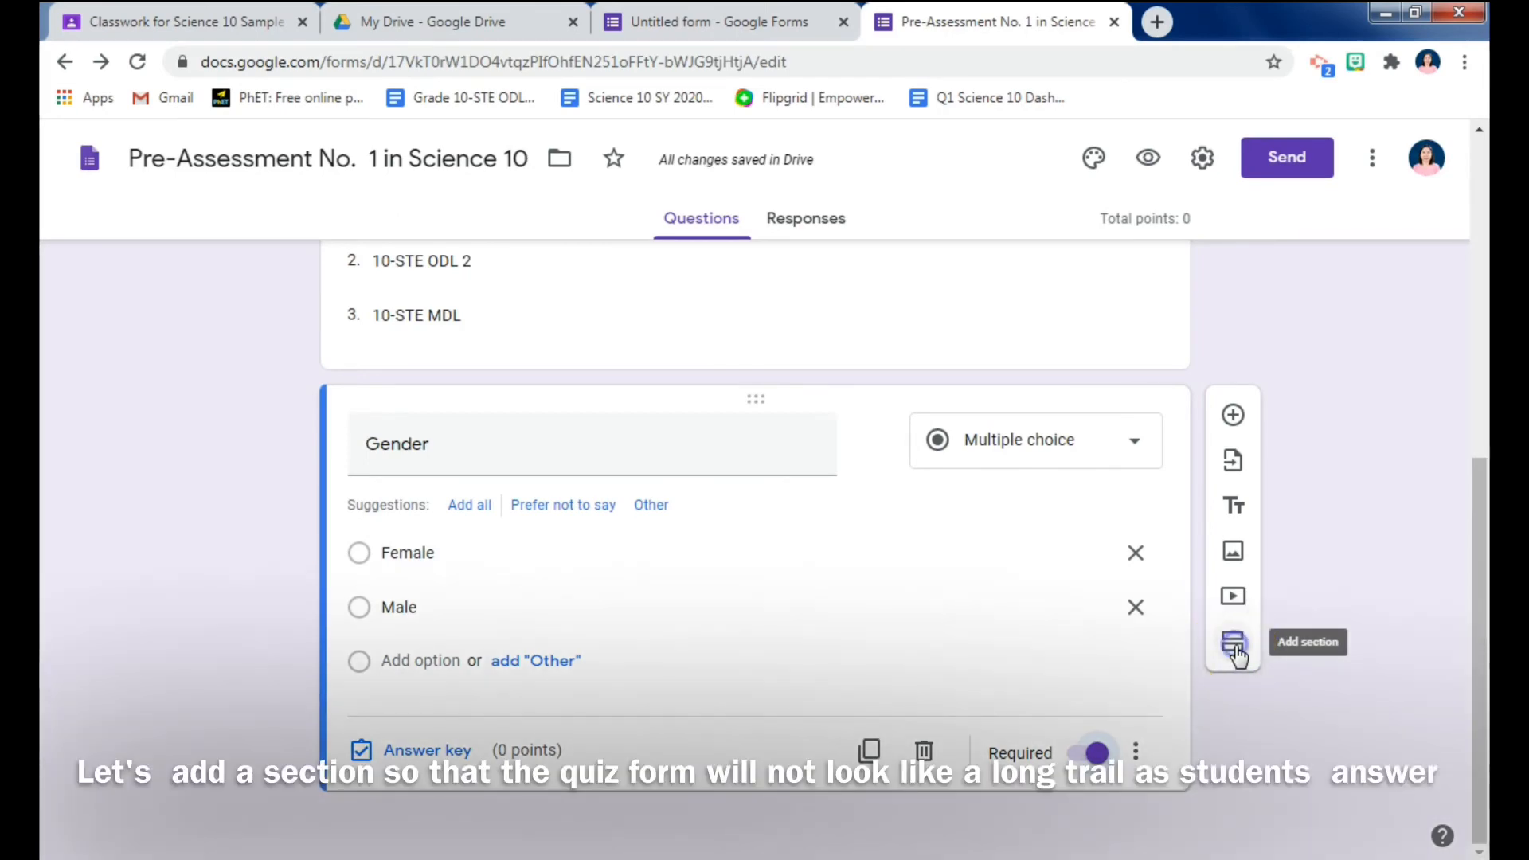
left_click(1233, 643)
Review how the form is divided, from the title and student detail questions in section 1 through to section 2.
scroll(666, 689, "up", 3)
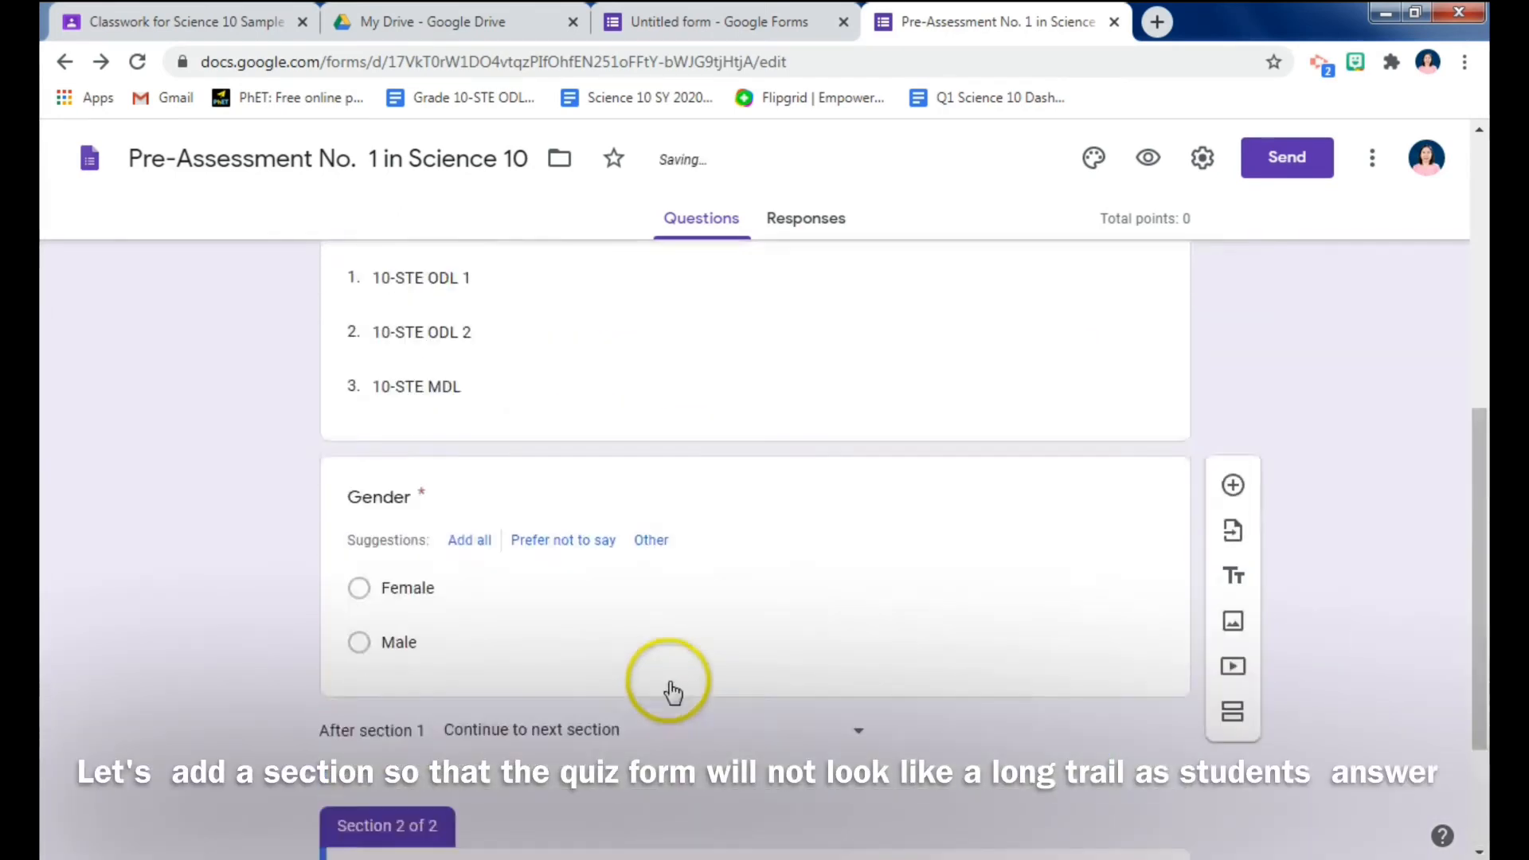
scroll(672, 672, "up", 5)
scroll(904, 758, "down", 5)
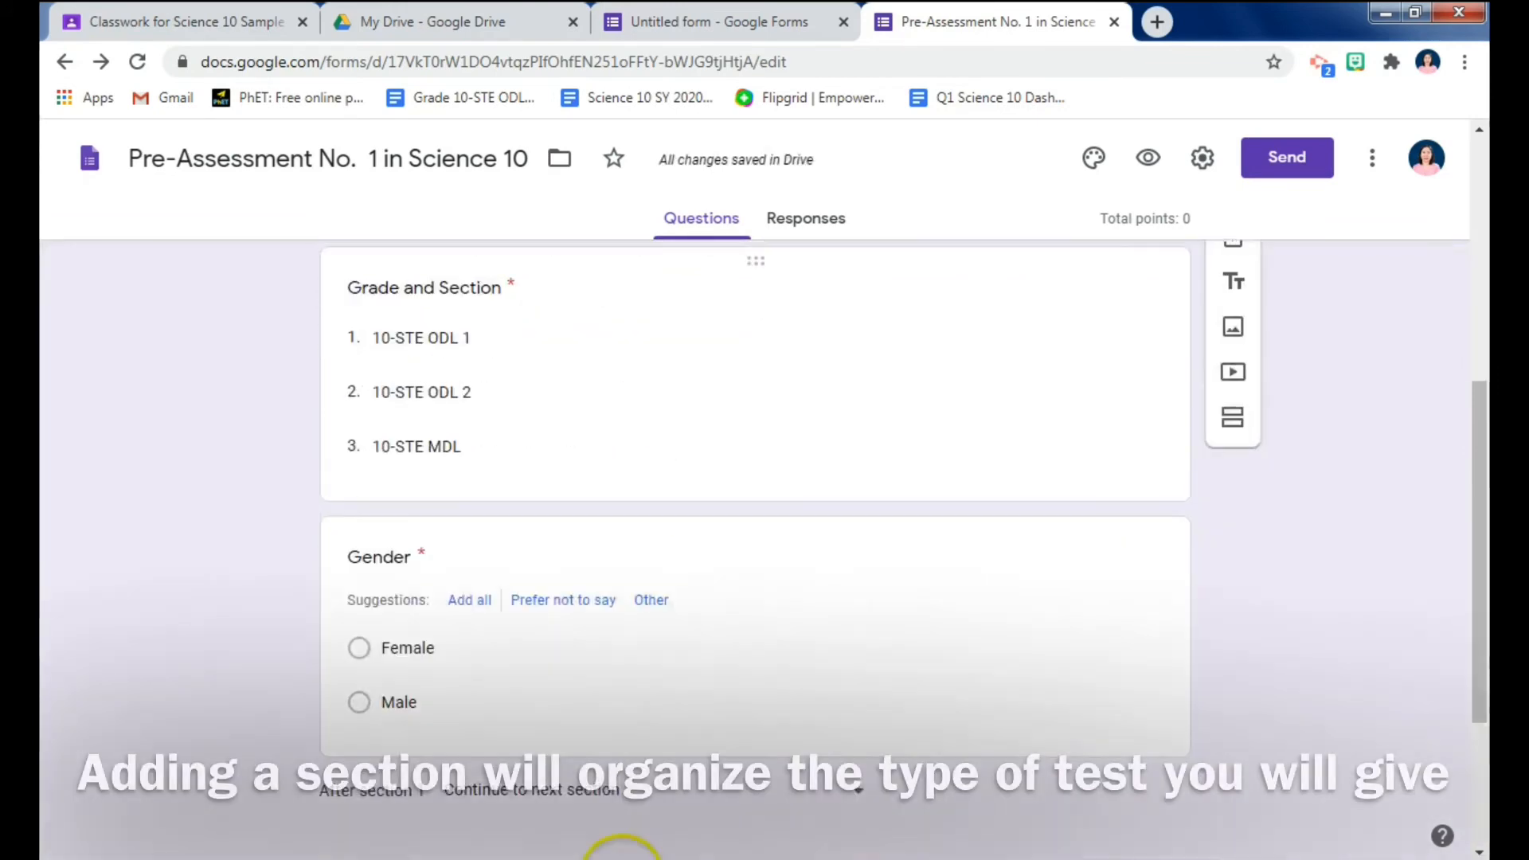
scroll(598, 796, "down", 3)
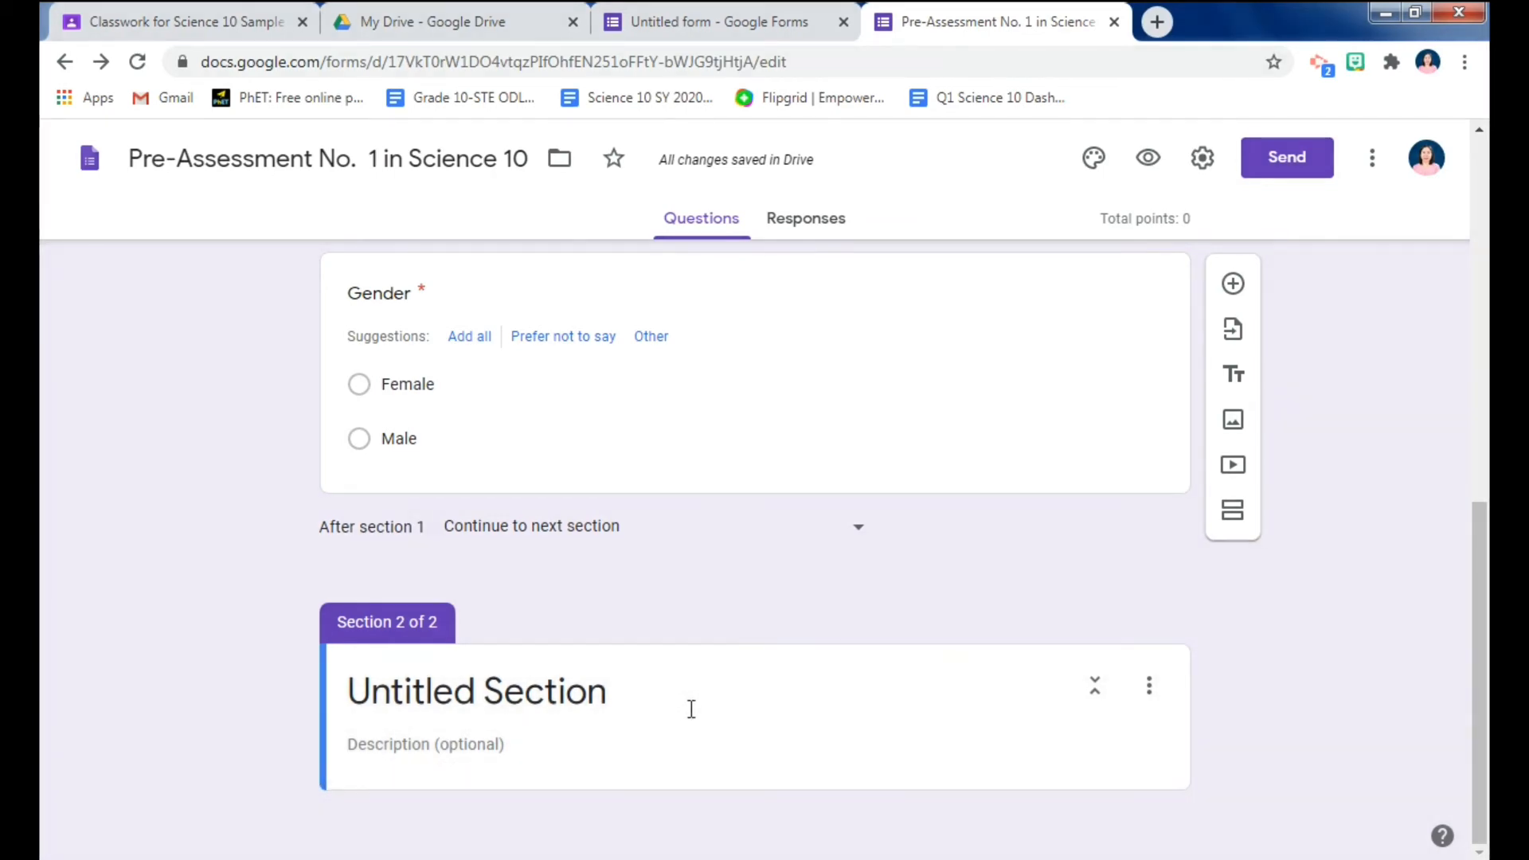
scroll(641, 628, "up", 1)
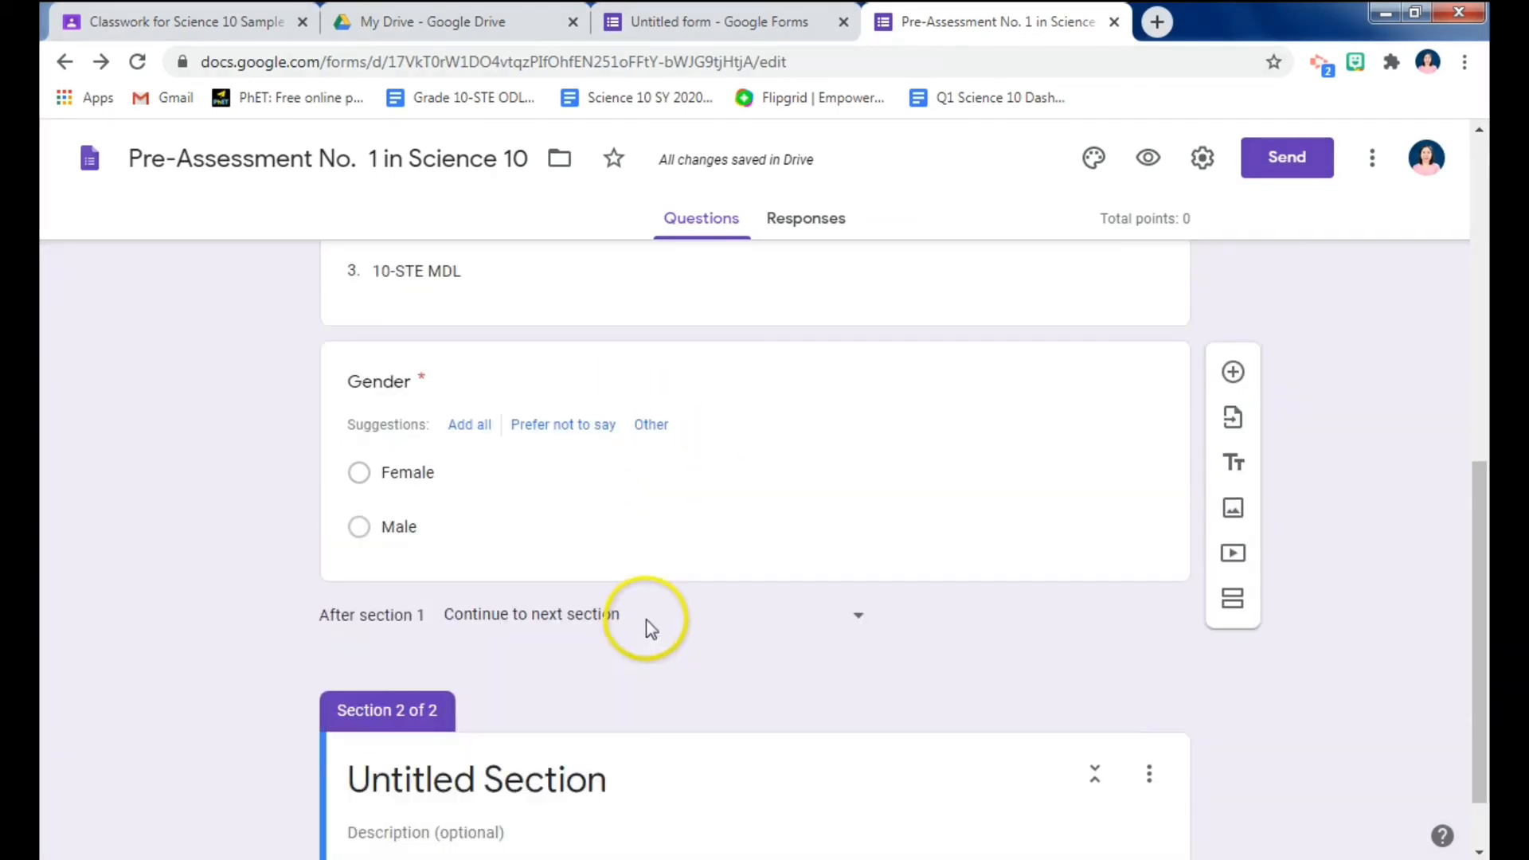
scroll(645, 628, "up", 8)
scroll(676, 546, "down", 5)
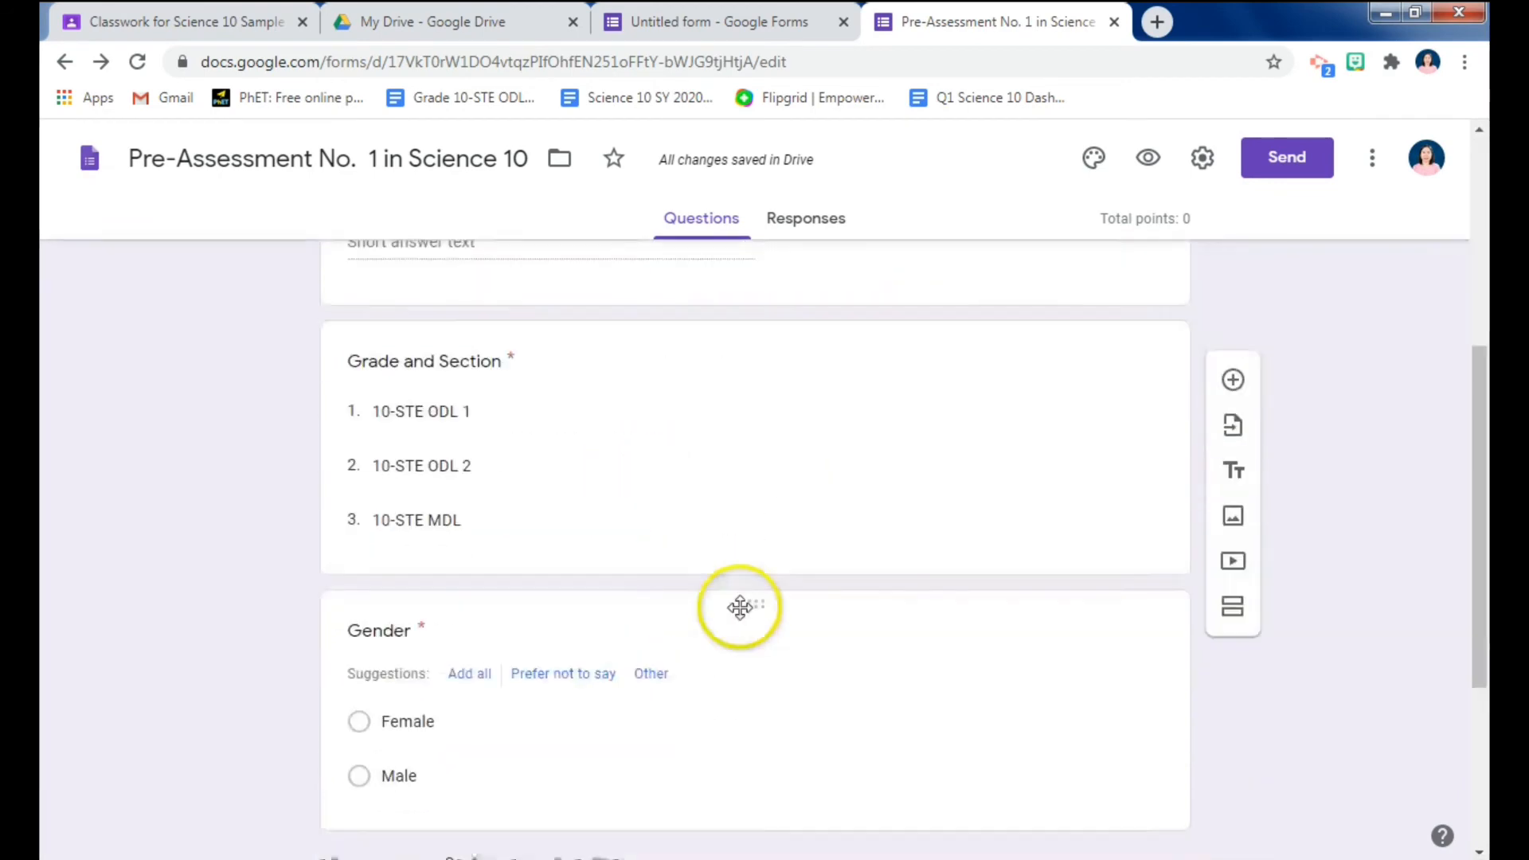
scroll(740, 607, "down", 4)
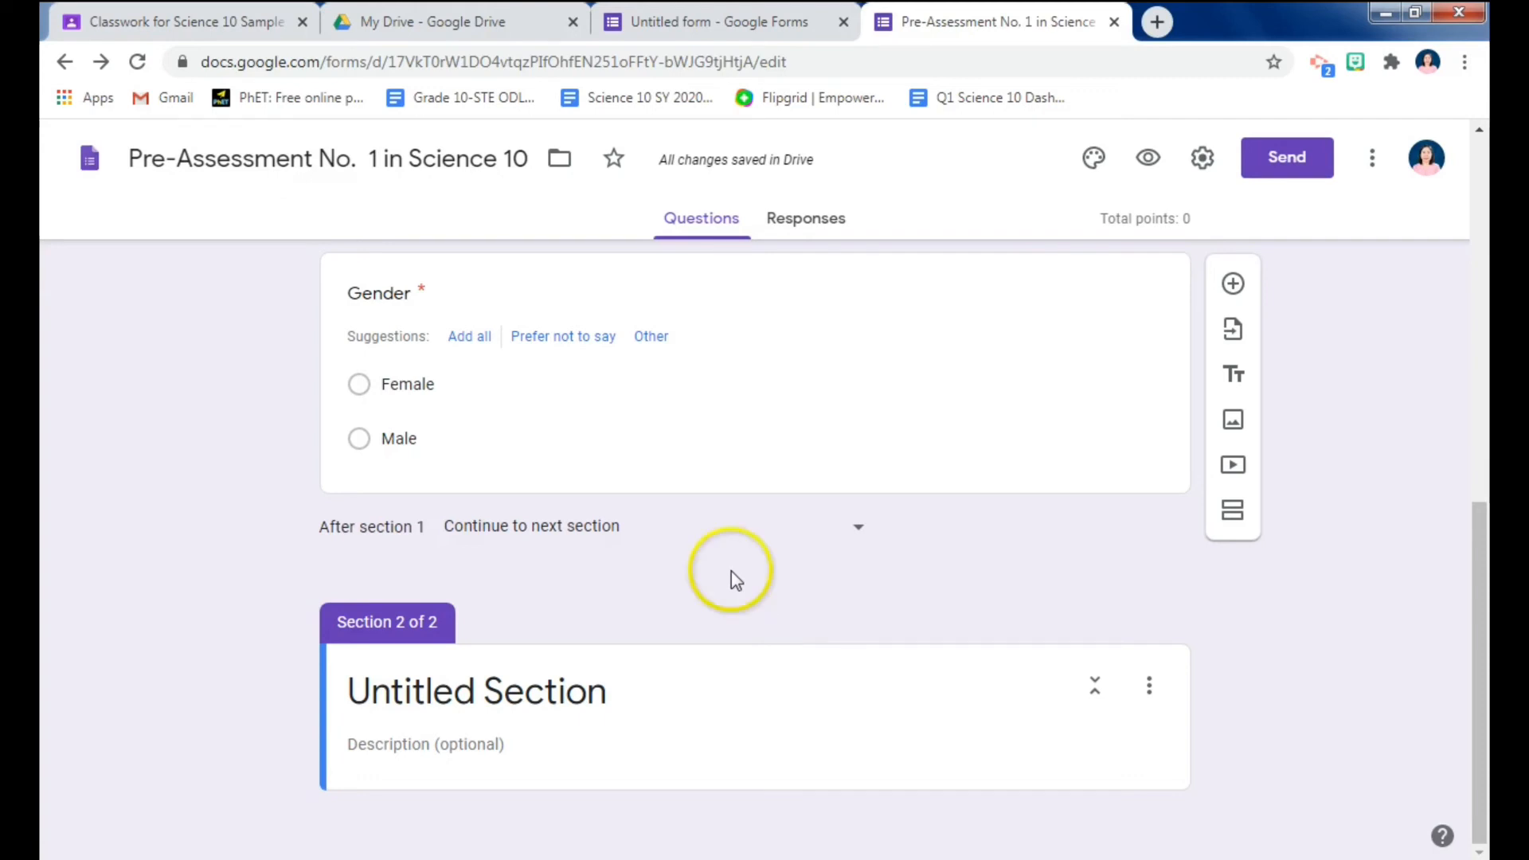
scroll(730, 581, "up", 10)
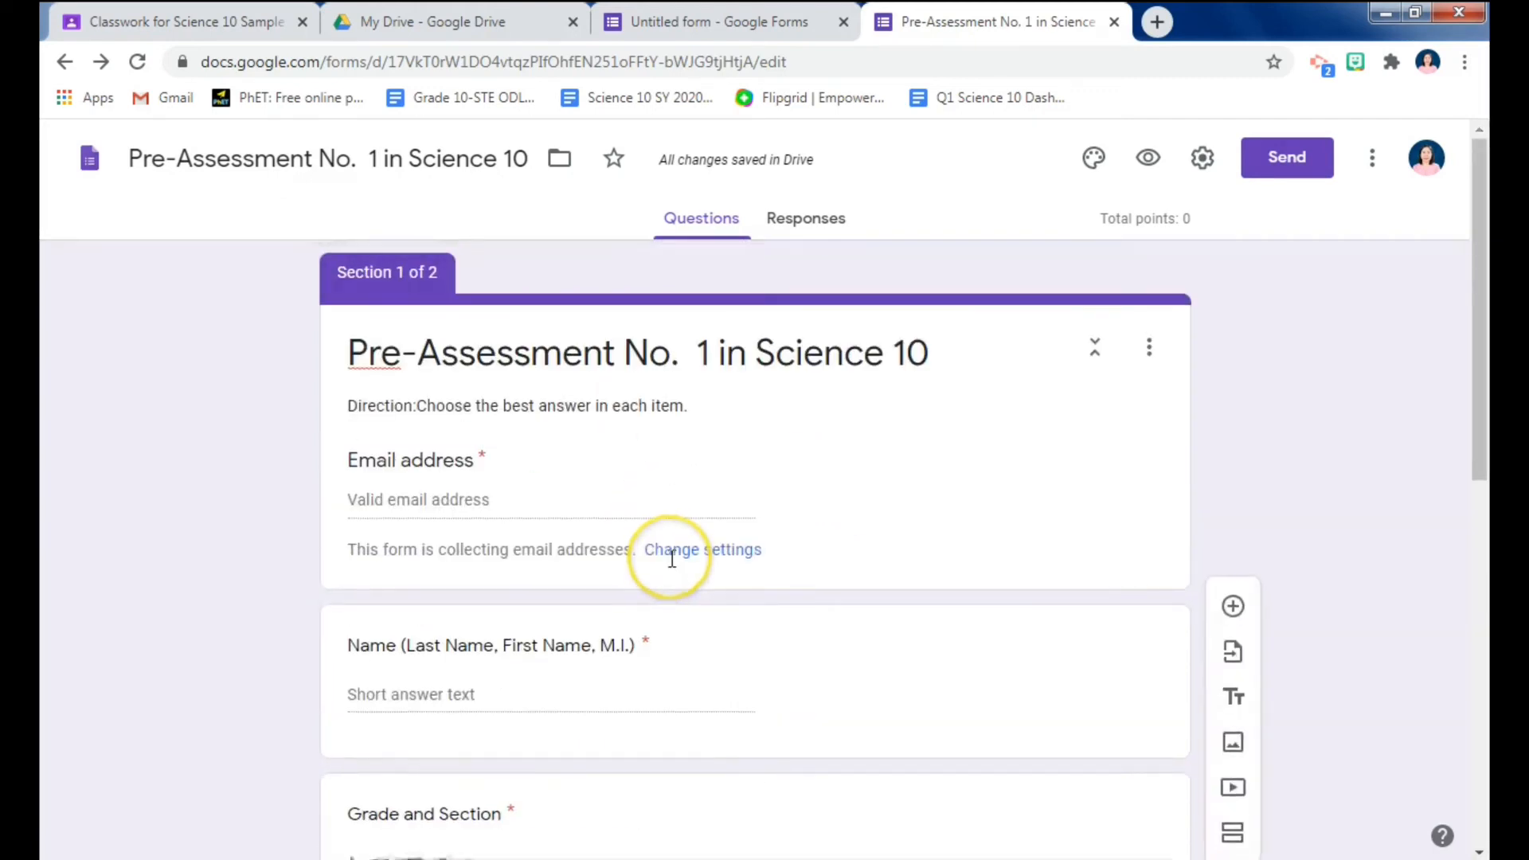
scroll(486, 498, "down", 3)
scroll(510, 478, "up", 2)
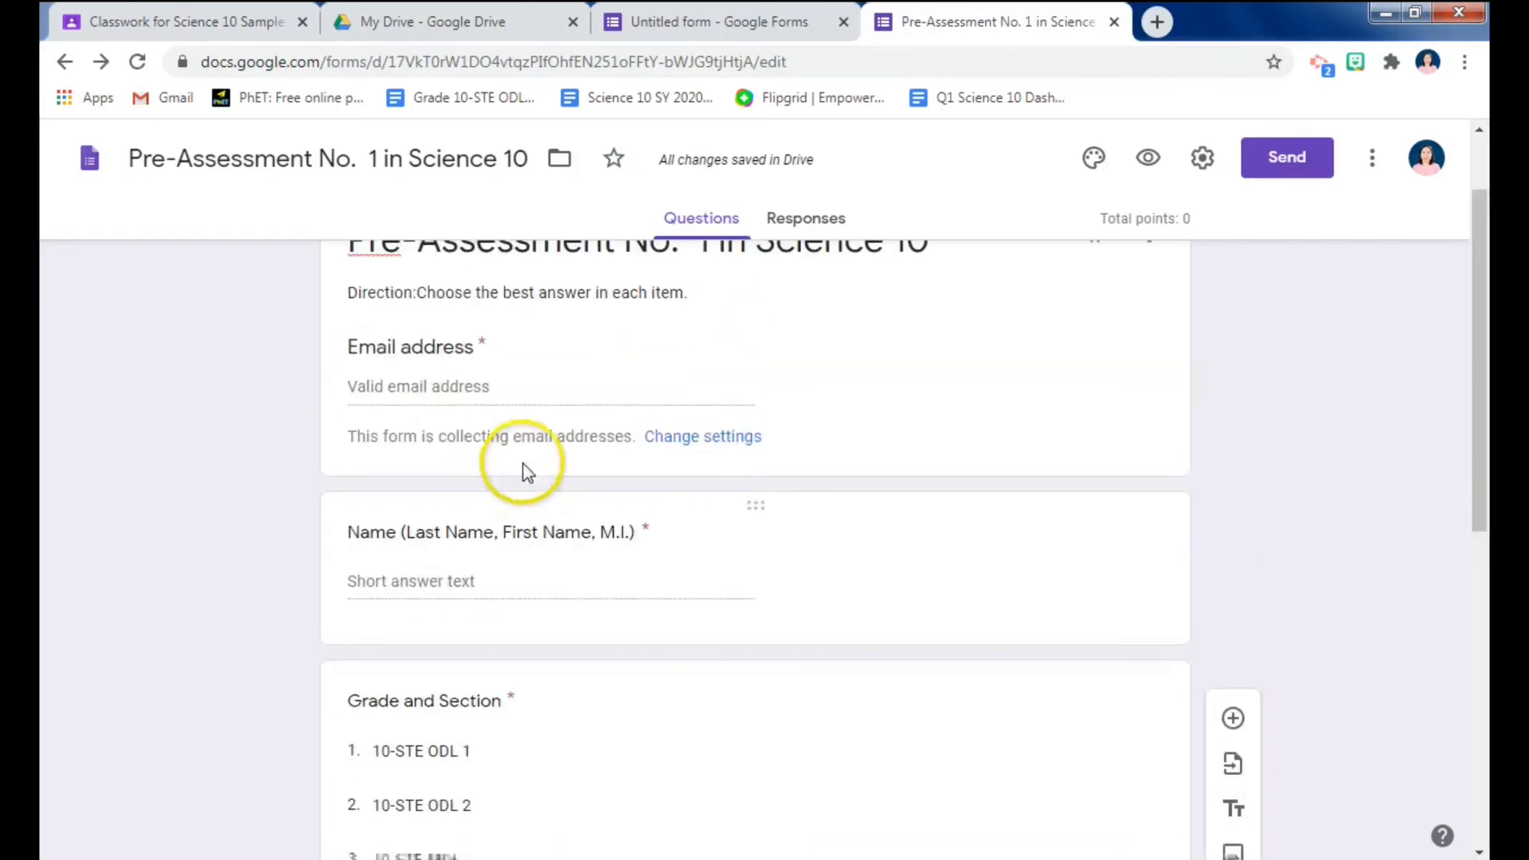
scroll(570, 488, "down", 6)
scroll(624, 810, "down", 3)
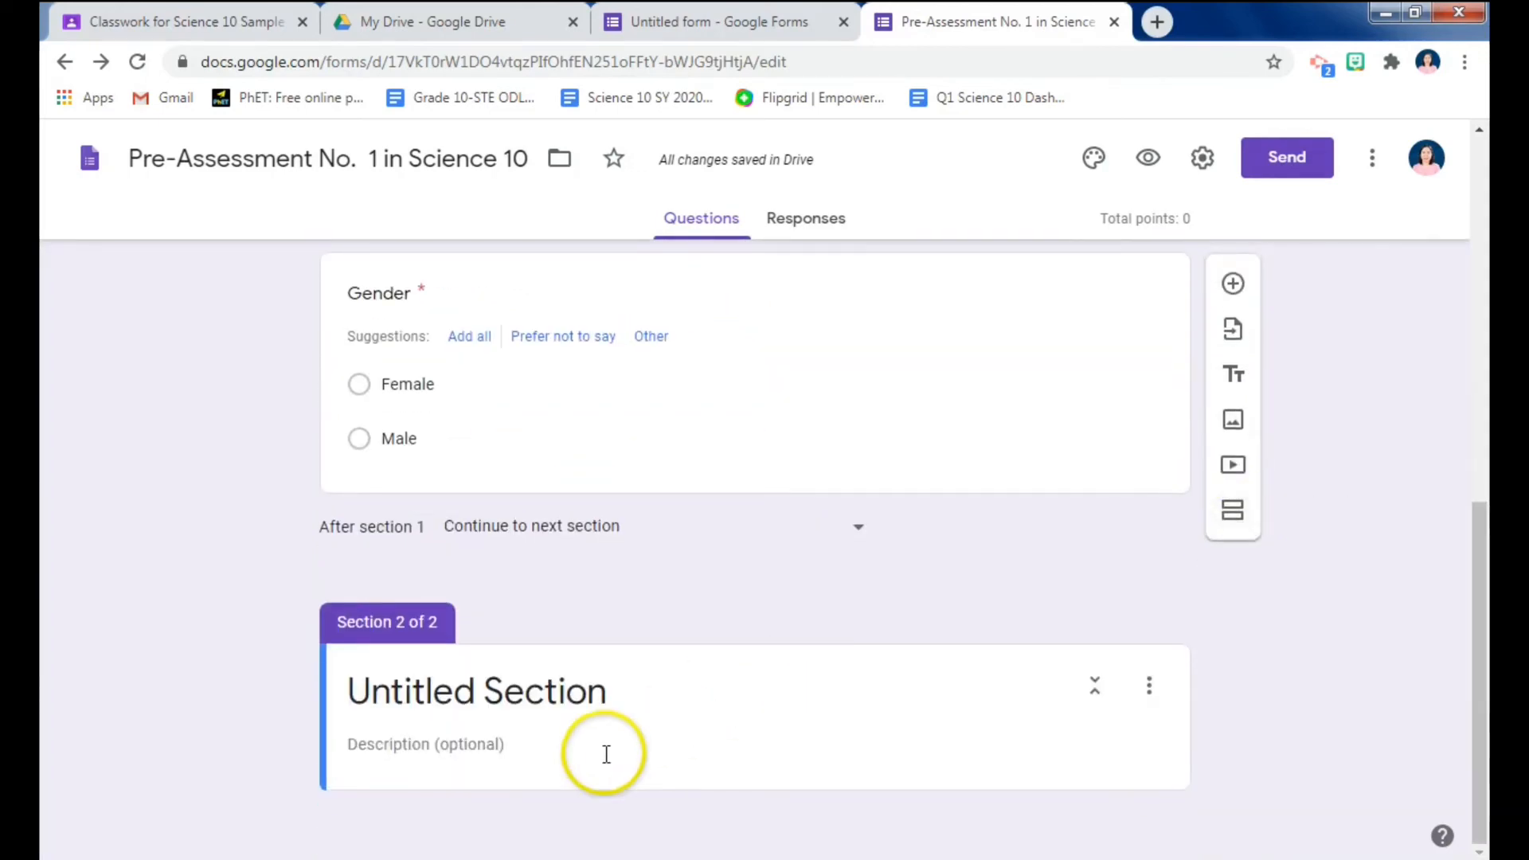
scroll(607, 753, "up", 10)
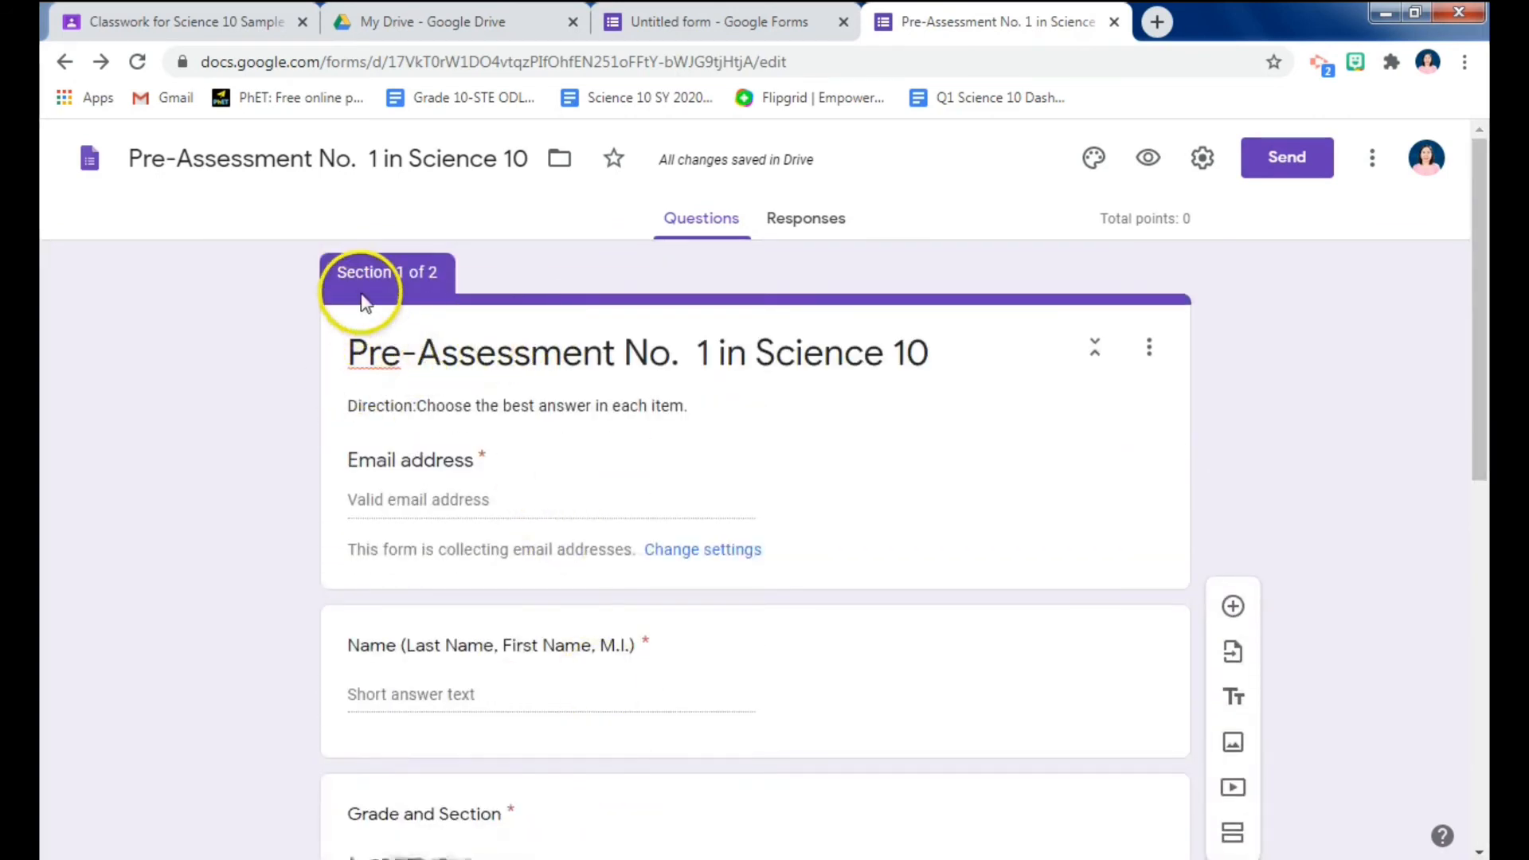
scroll(594, 588, "down", 7)
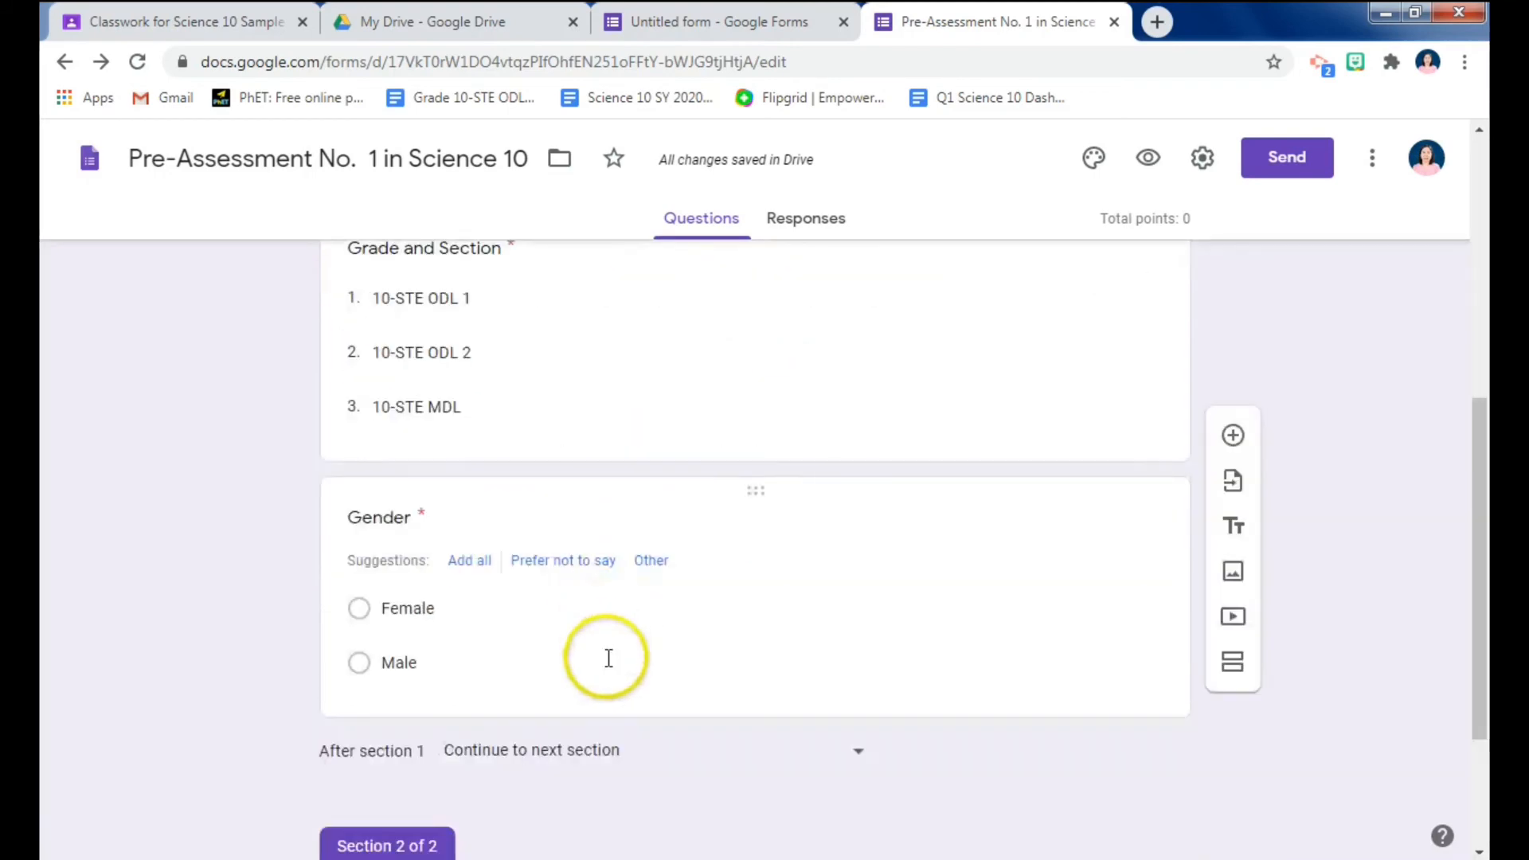
scroll(609, 657, "down", 3)
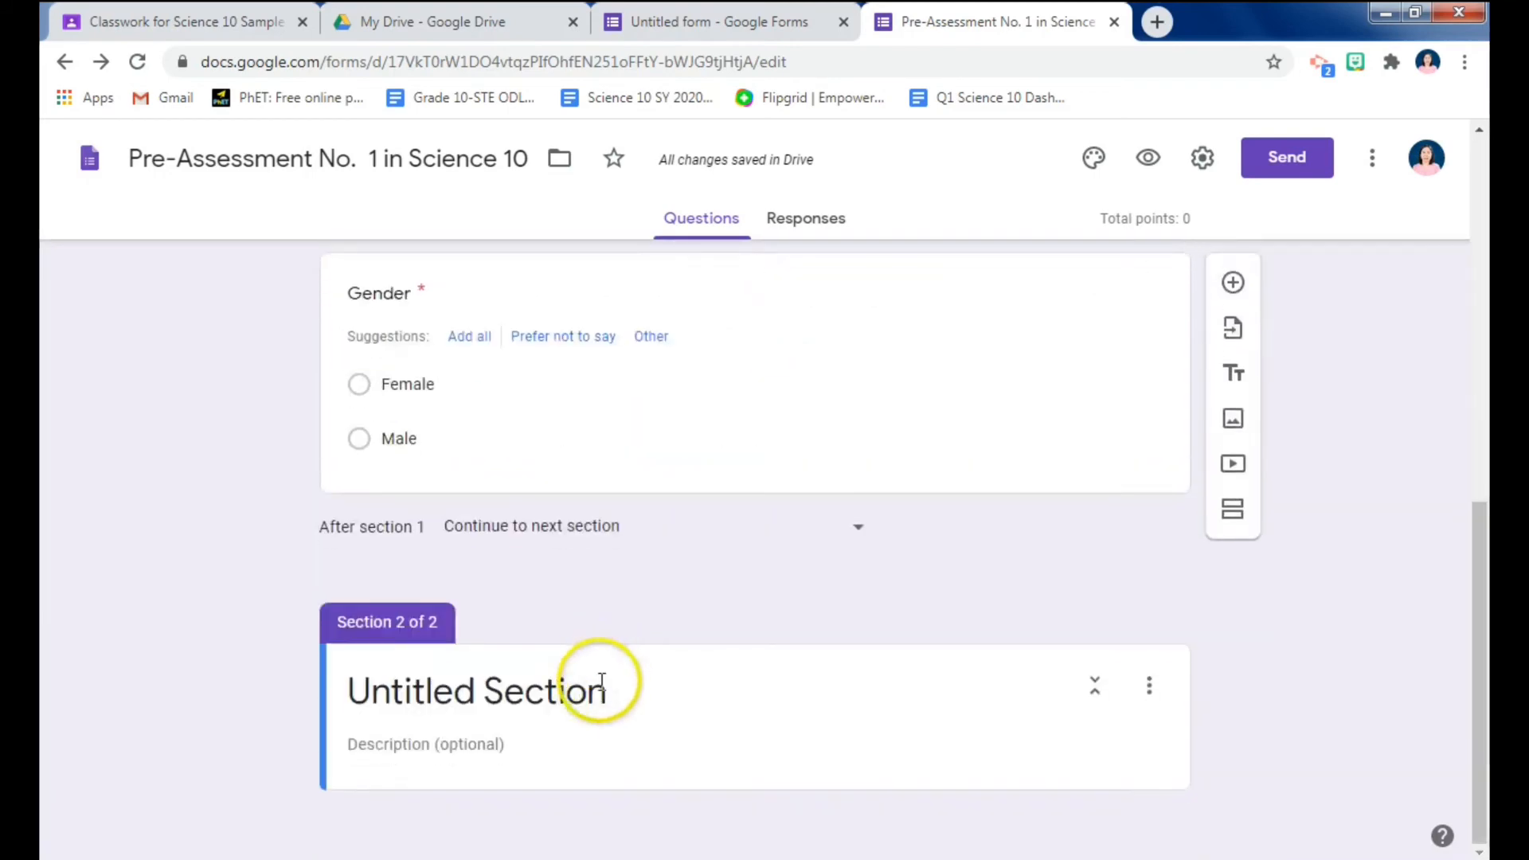
Title the second section "You may start here" and place the cursor in its description.
left_click(442, 700)
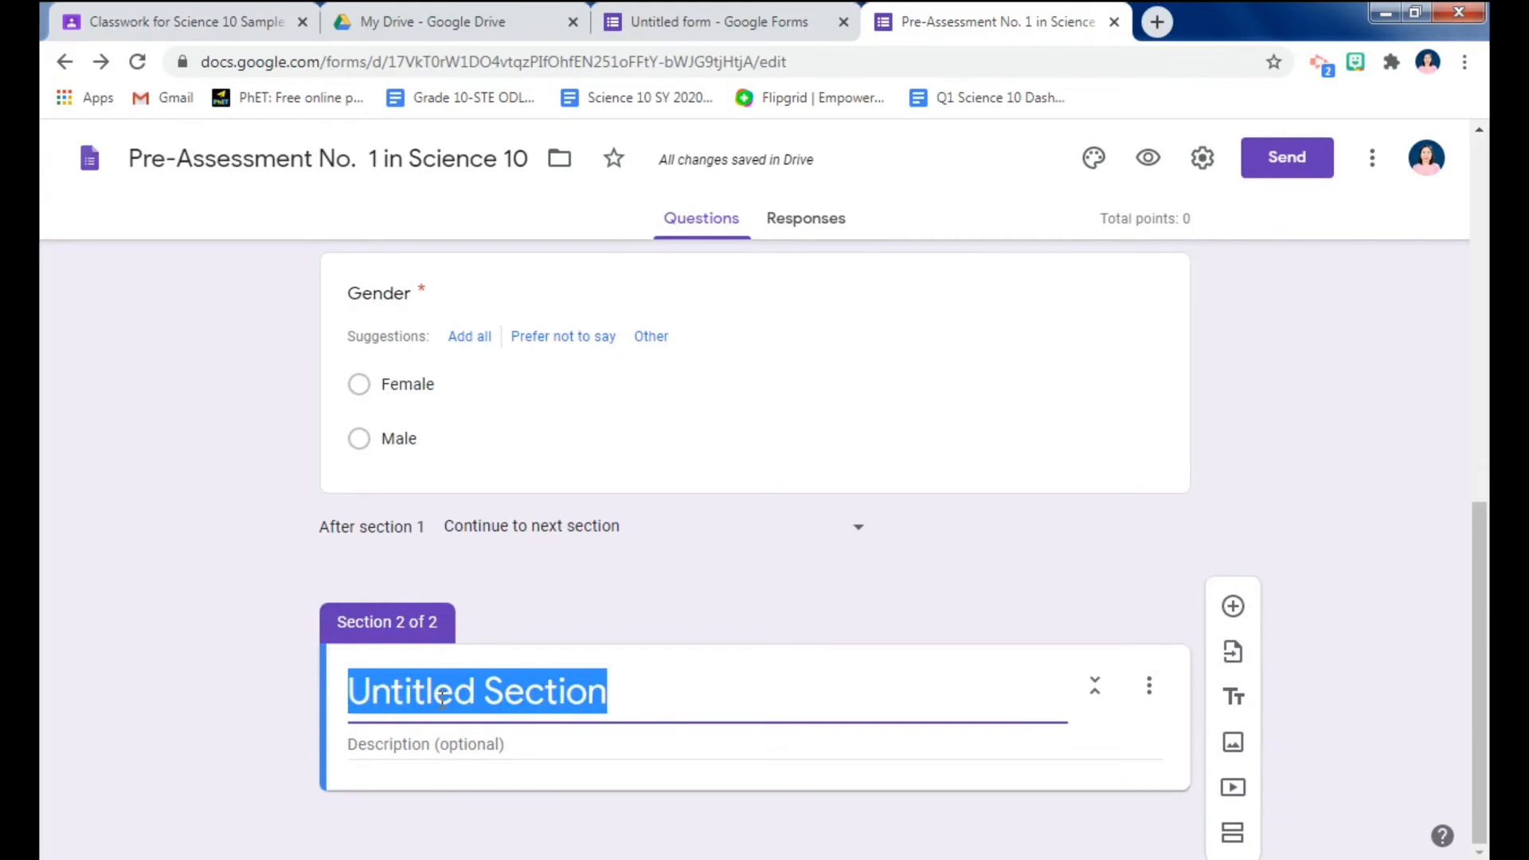
type("Pre-As")
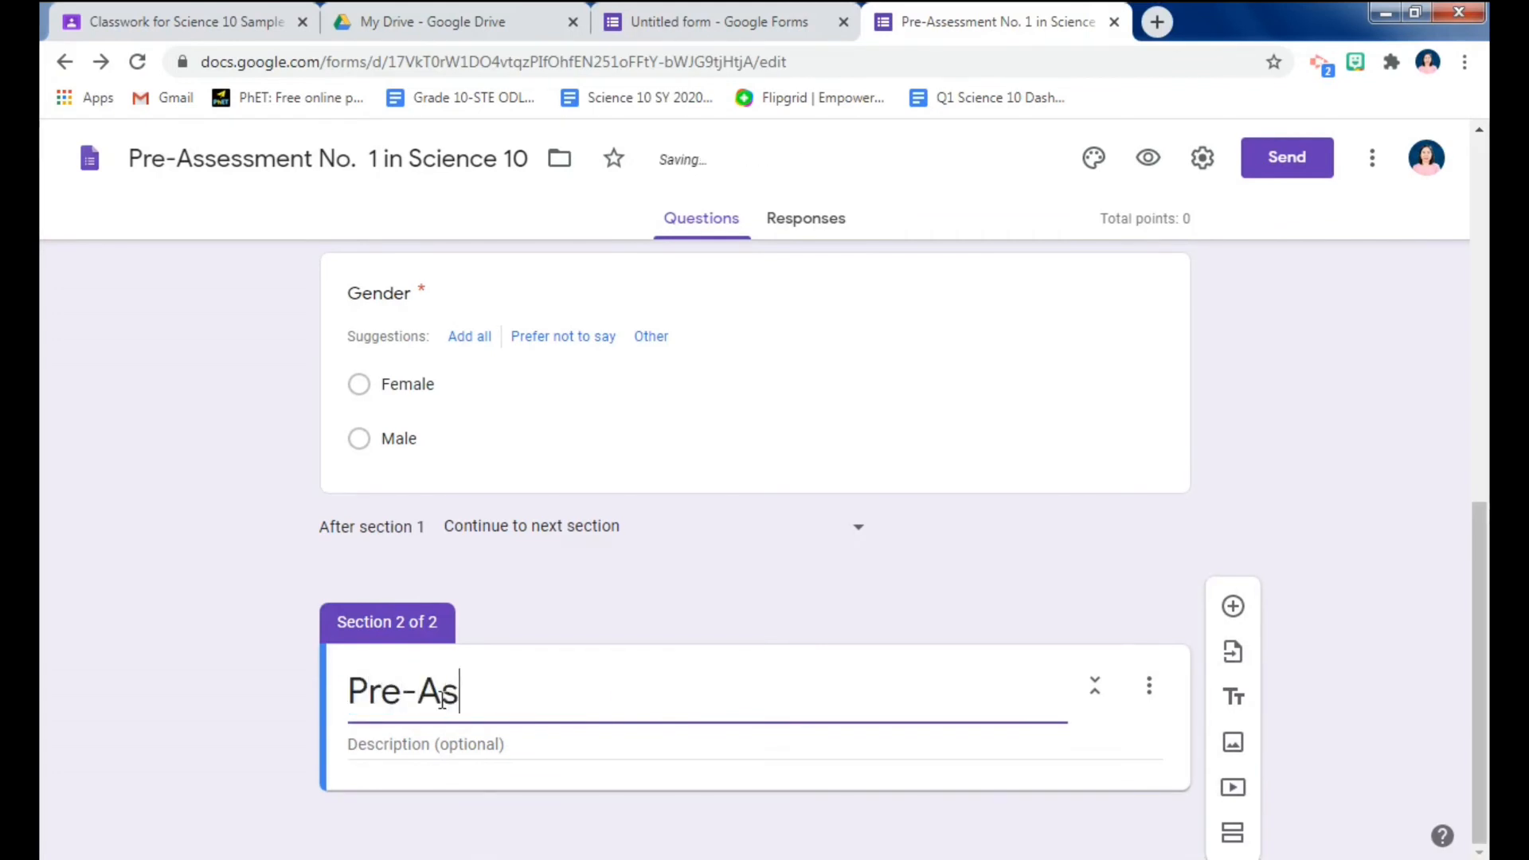
type("A")
key("BackSpace")
key("BackSpace")
key("BackSpace")
key("BackSpace")
key("BackSpace")
type("Y")
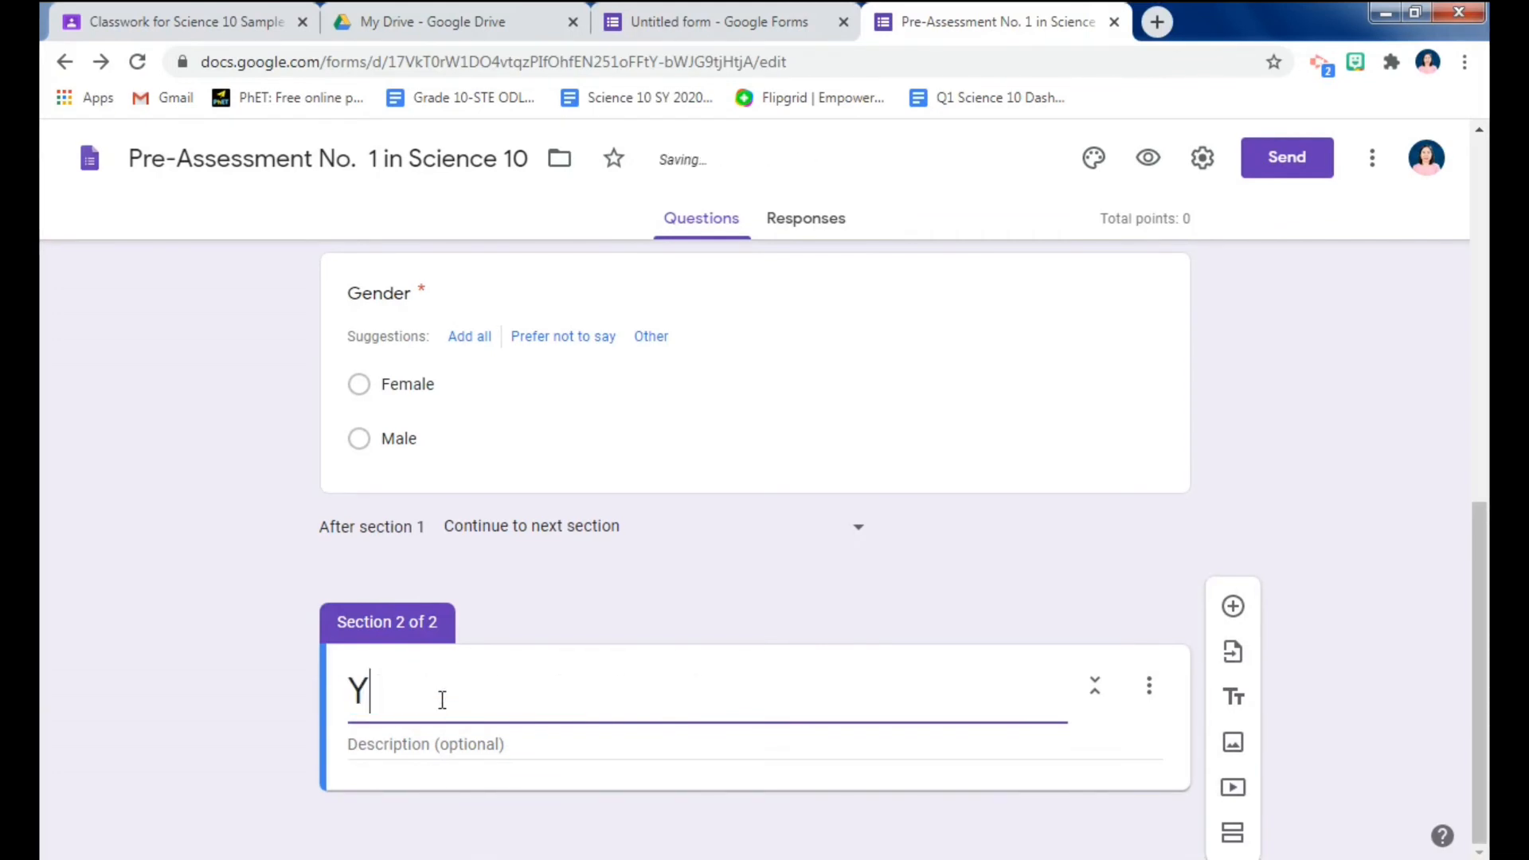
key("BackSpace")
key("BackSpace")
type("ou may start he")
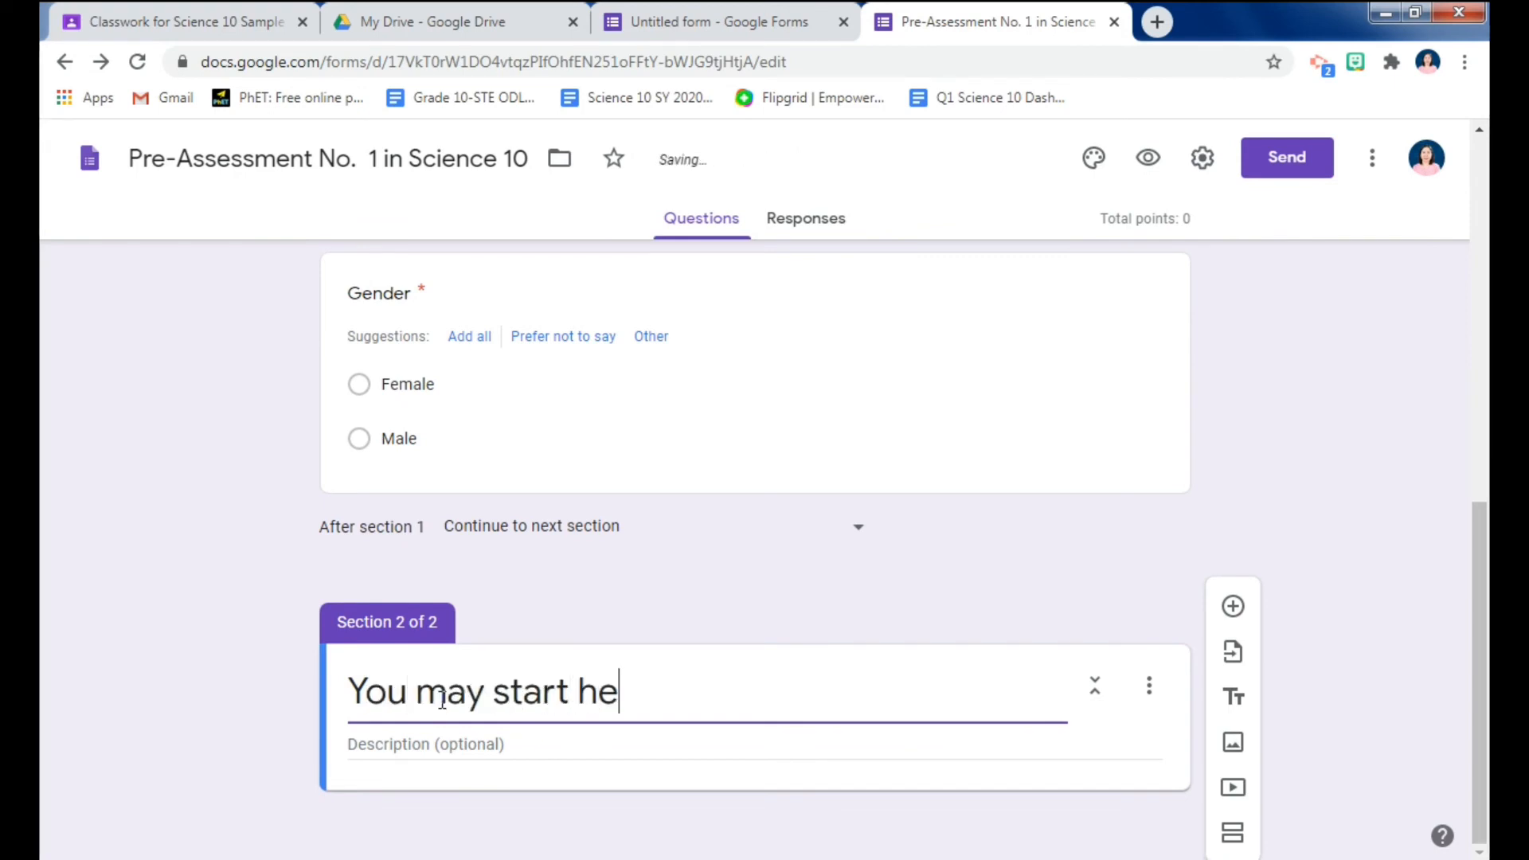
type("re")
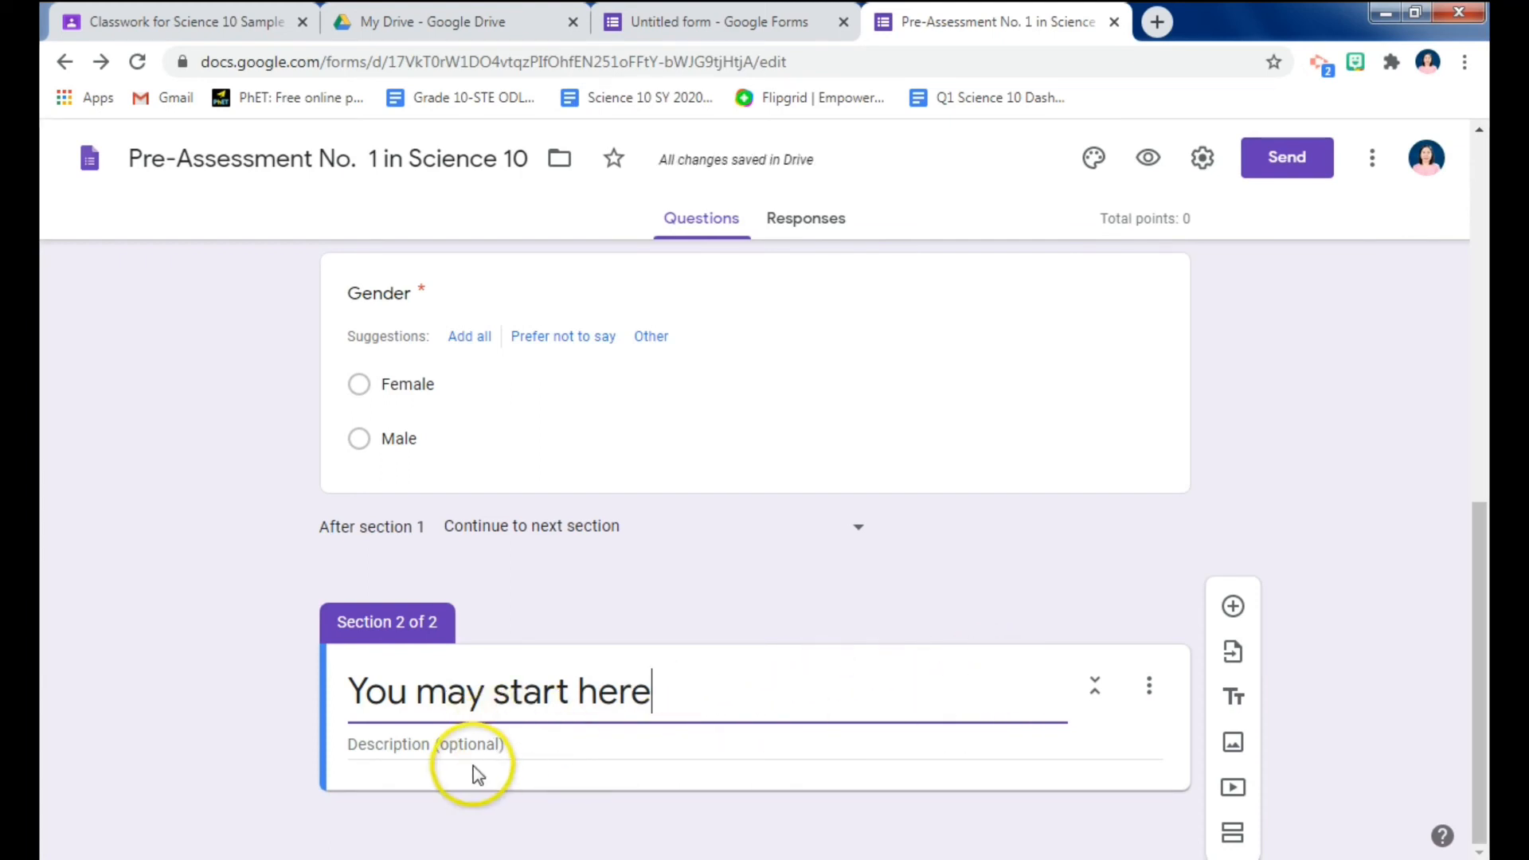
left_click(487, 743)
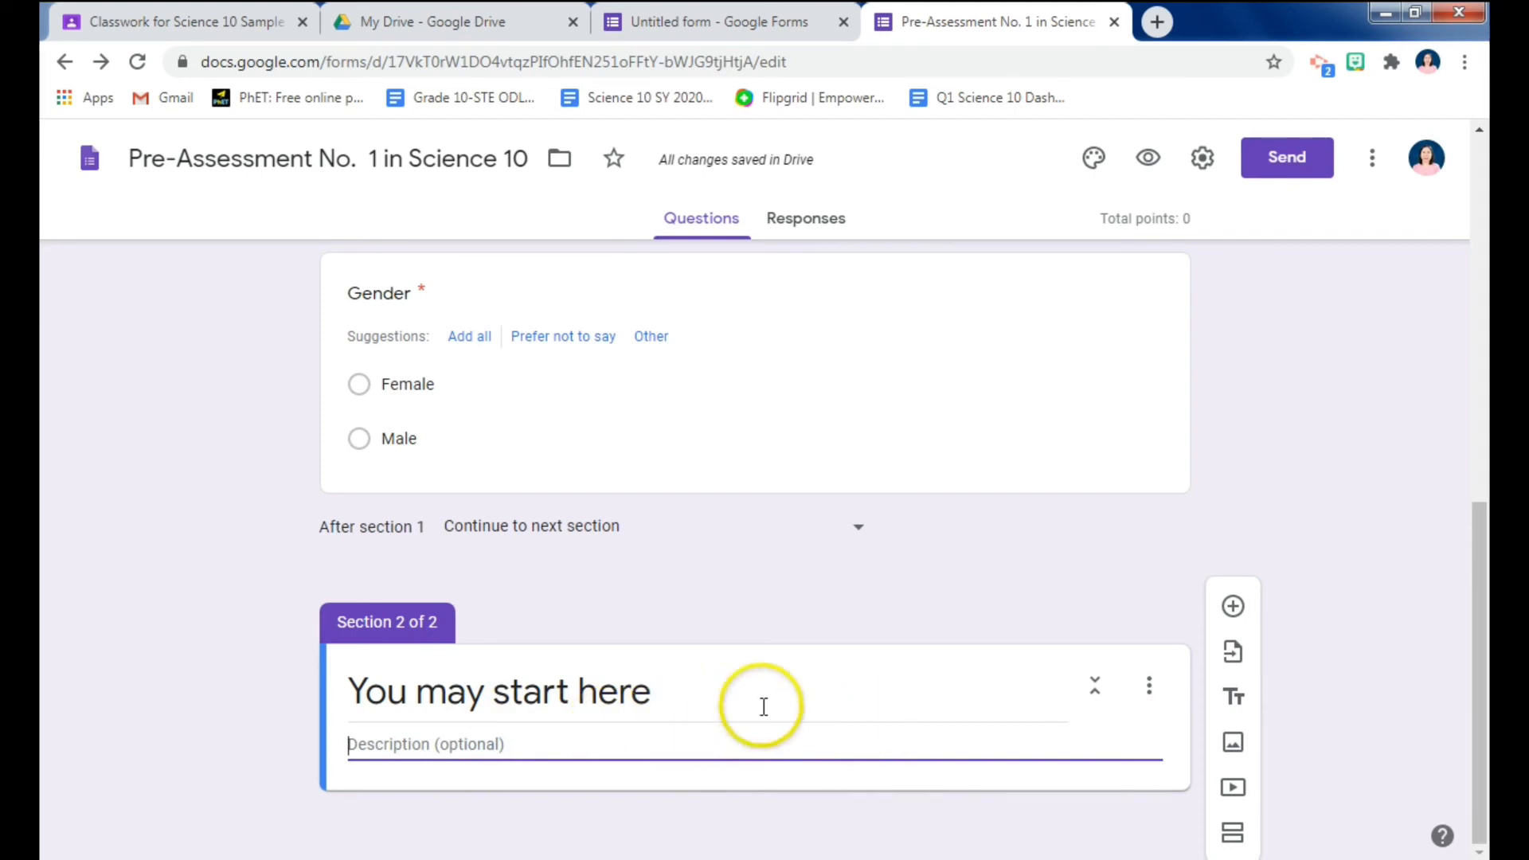
Change the second section's title to "You may start you Pre-Assessment here".
triple_click(718, 704)
left_click(585, 694)
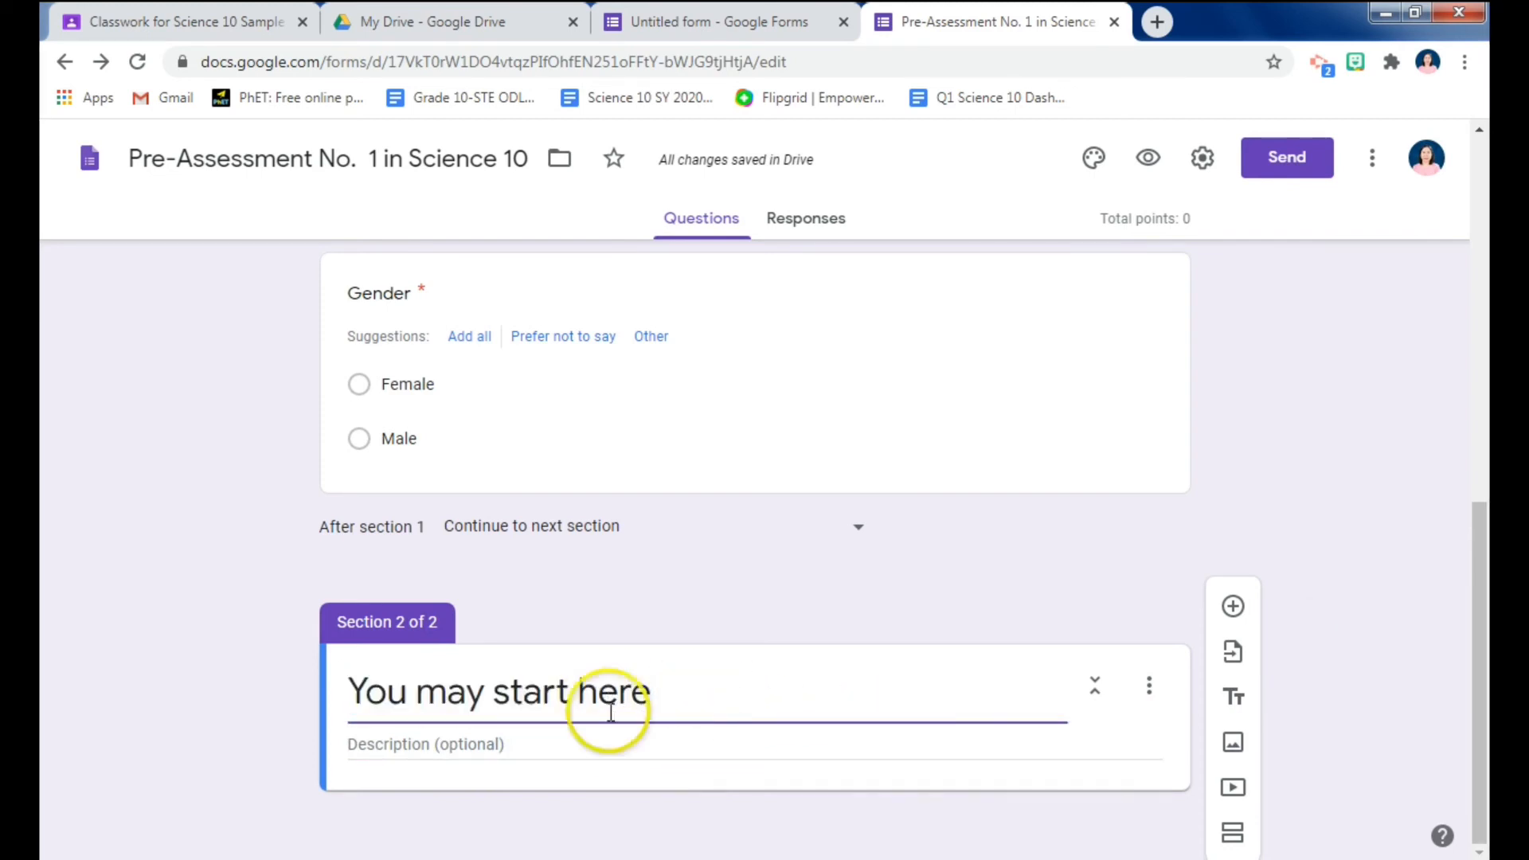
left_click_drag(585, 694, 659, 687)
type("you p")
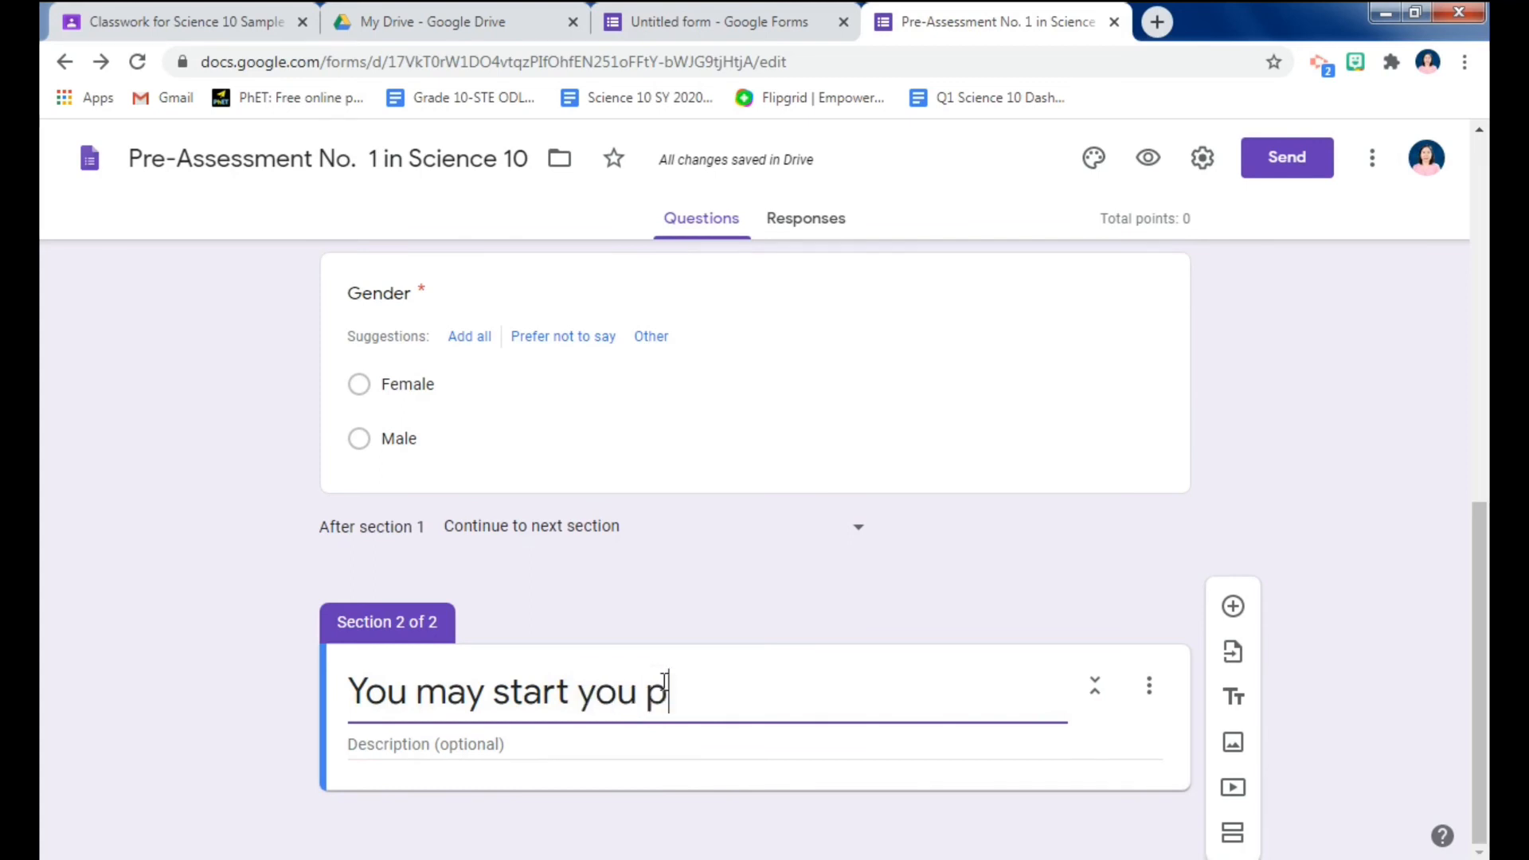
type("re-As")
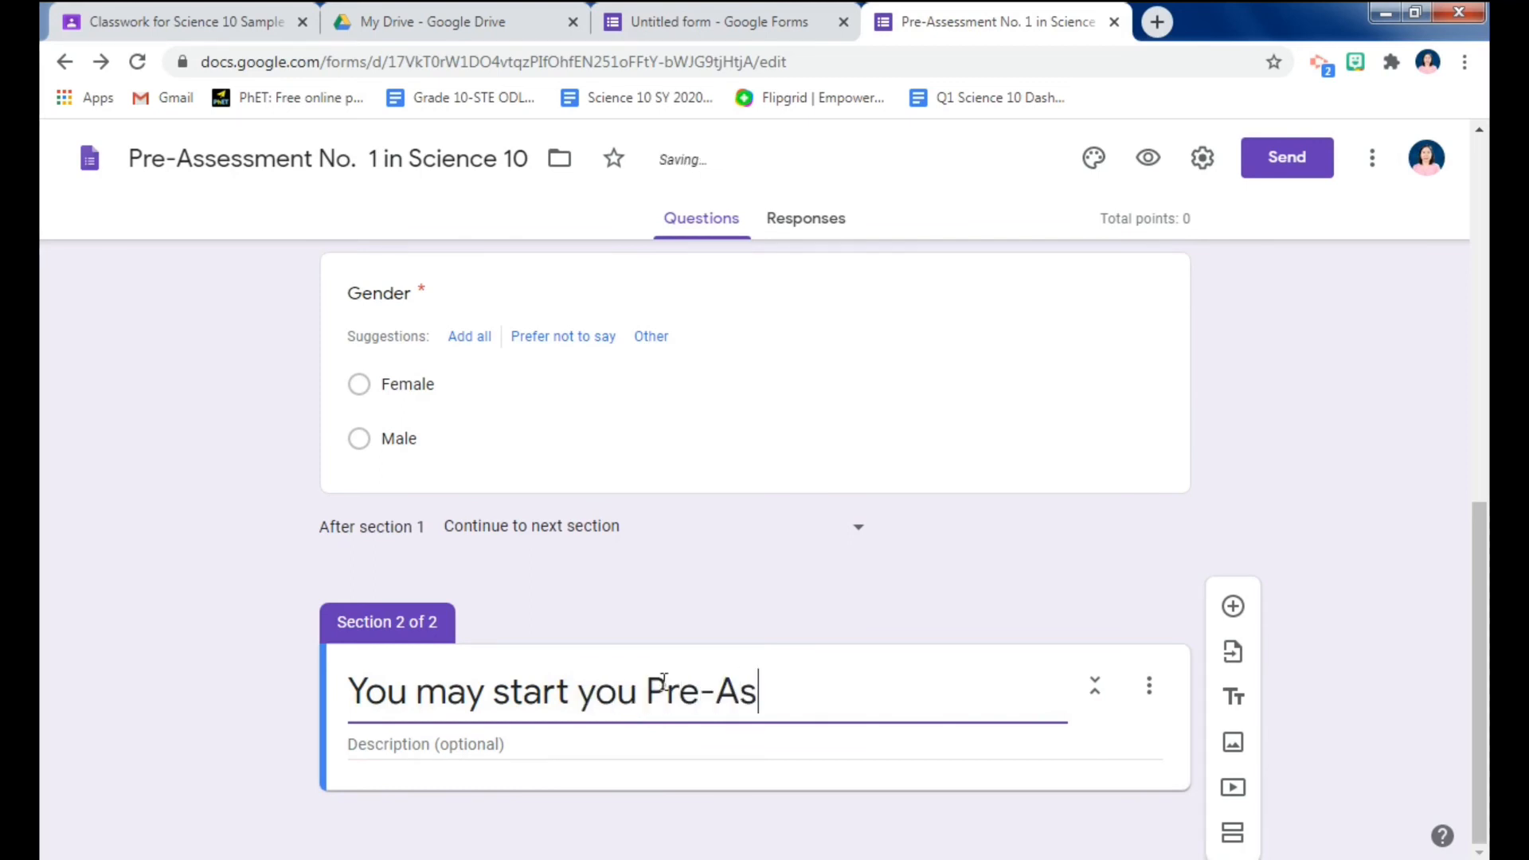
type("sessment ")
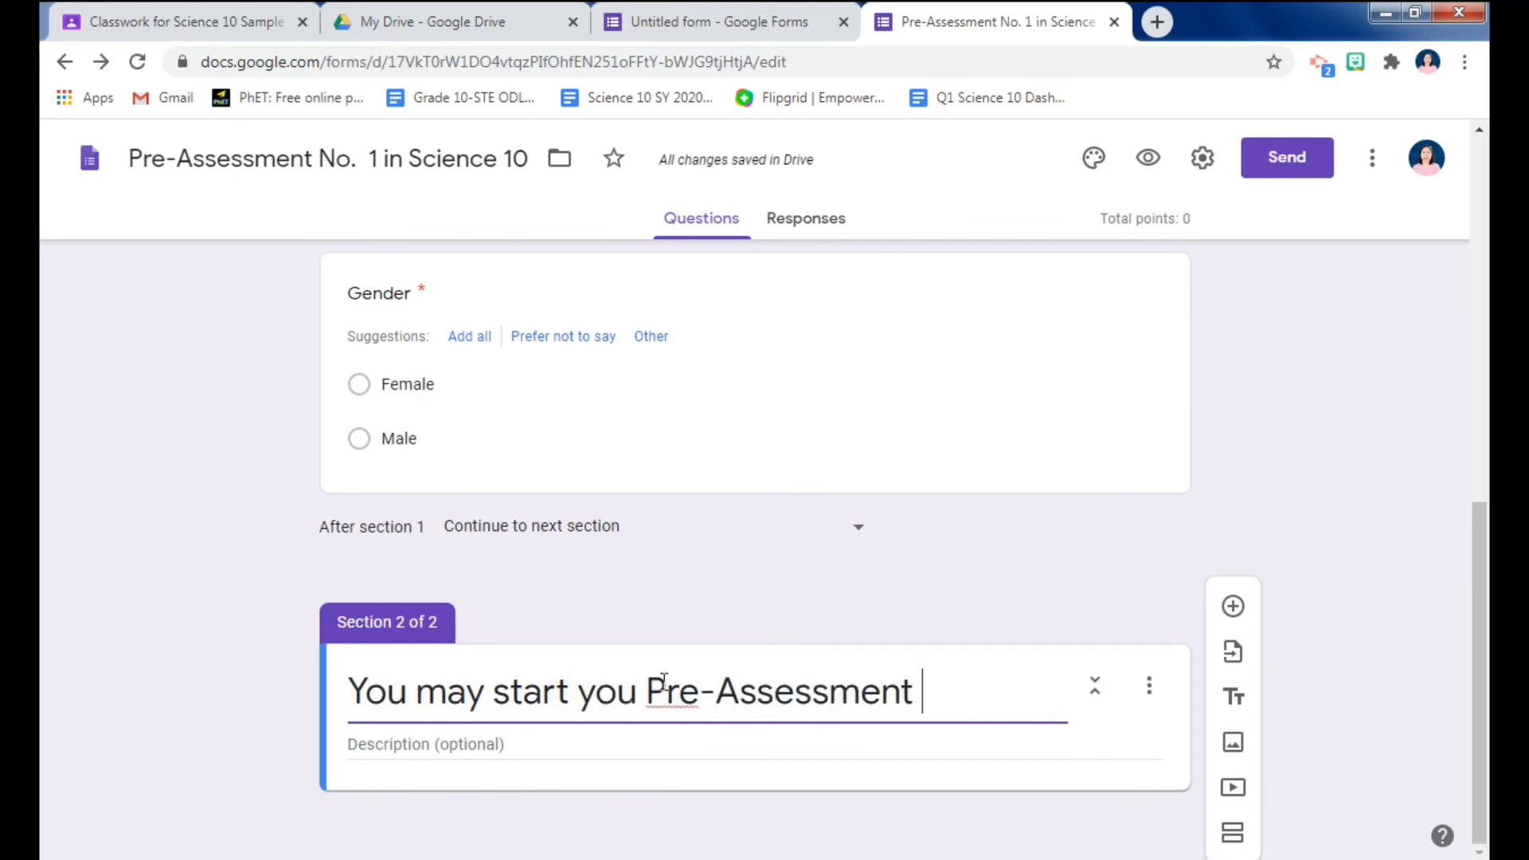
type("here")
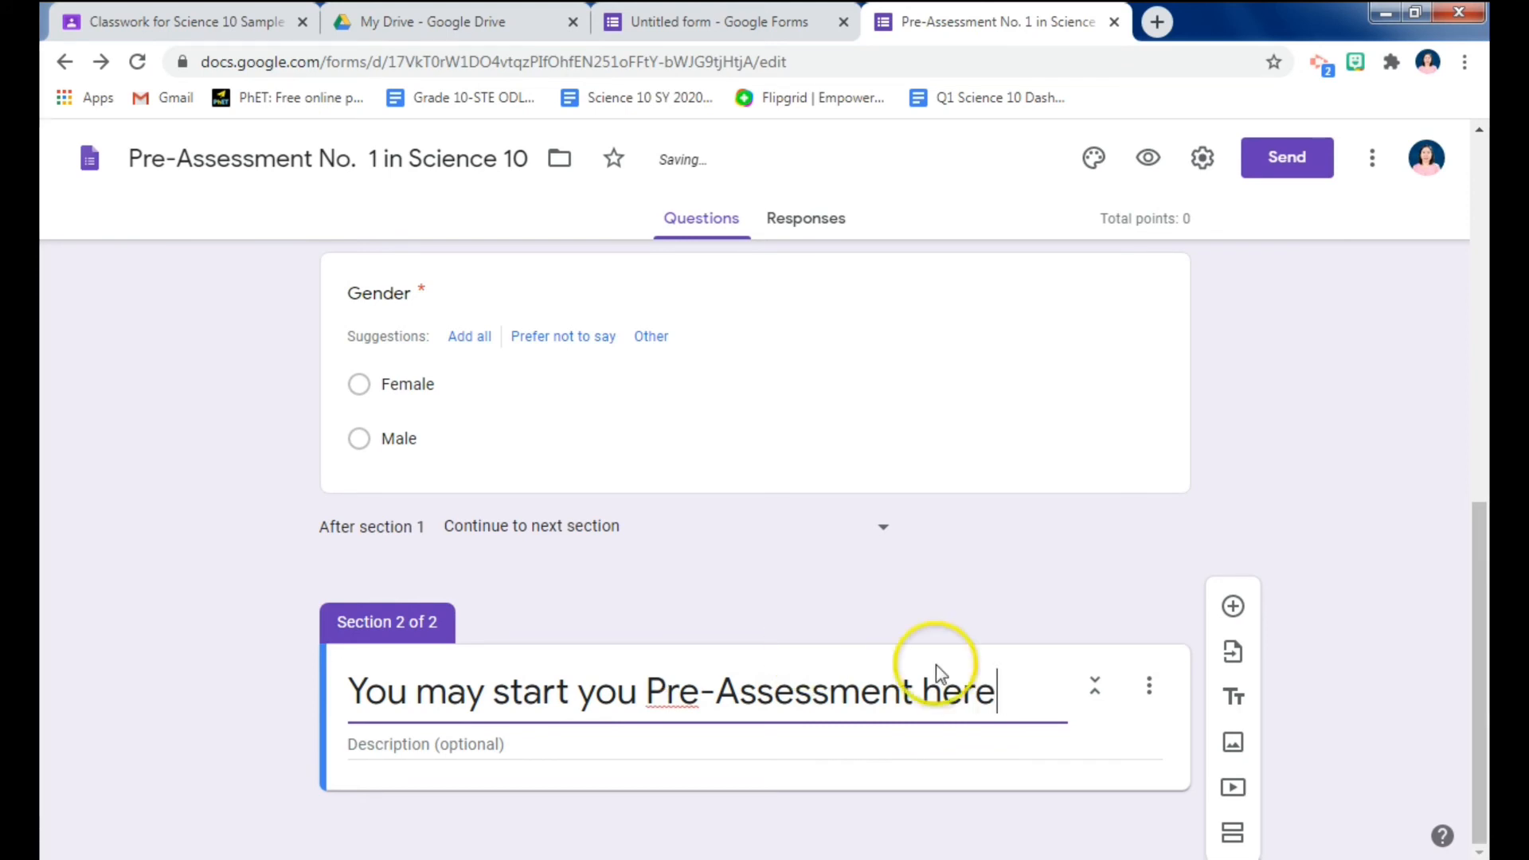
Add a multiple-choice question to section 2 reading "1. What is the capital of Pangasinan?".
left_click(1234, 611)
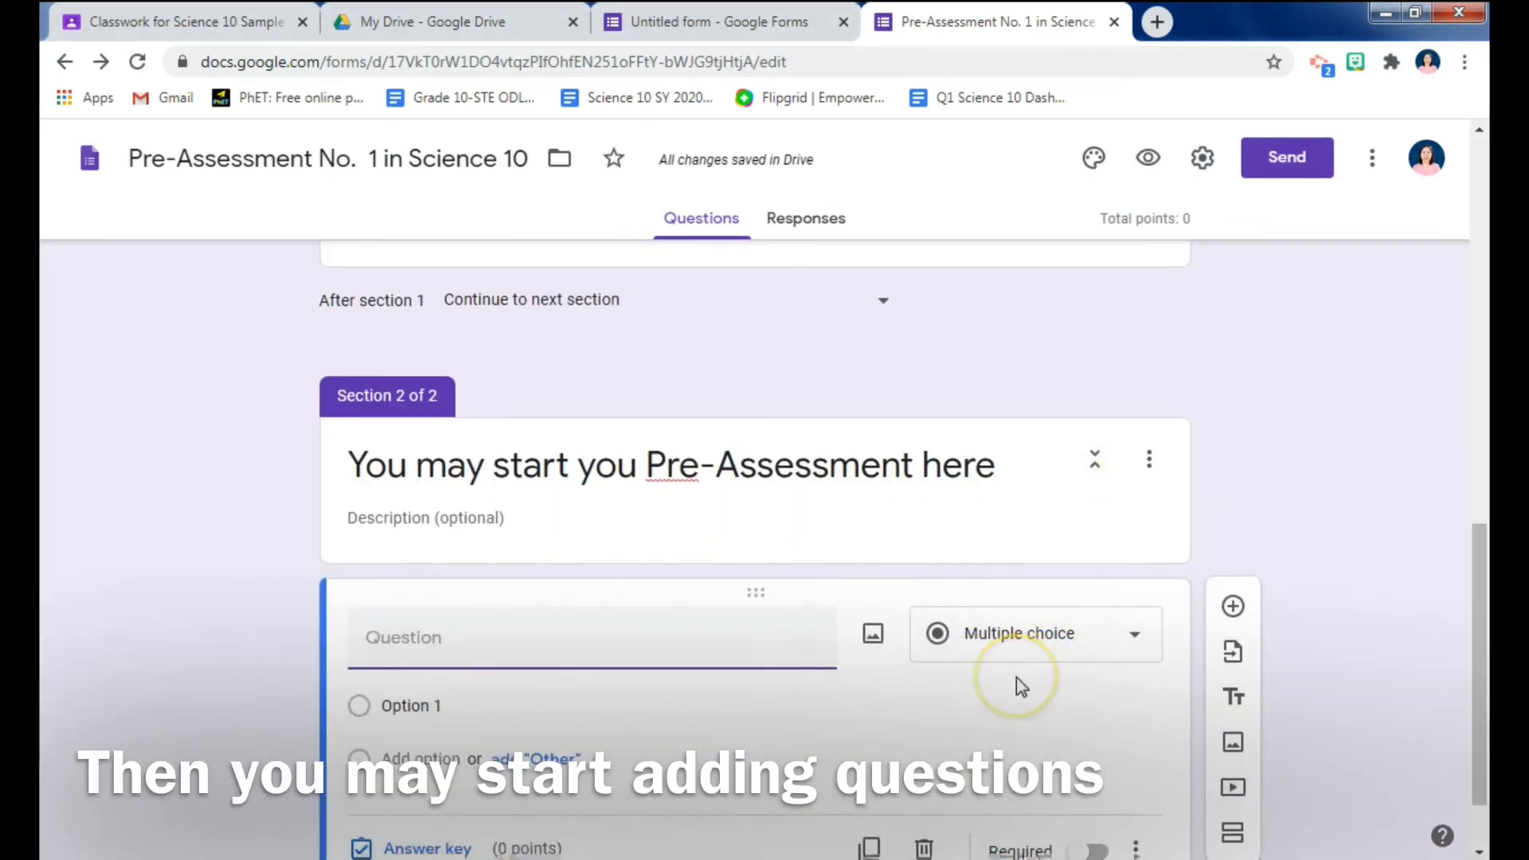
scroll(662, 699, "down", 1)
left_click(496, 561)
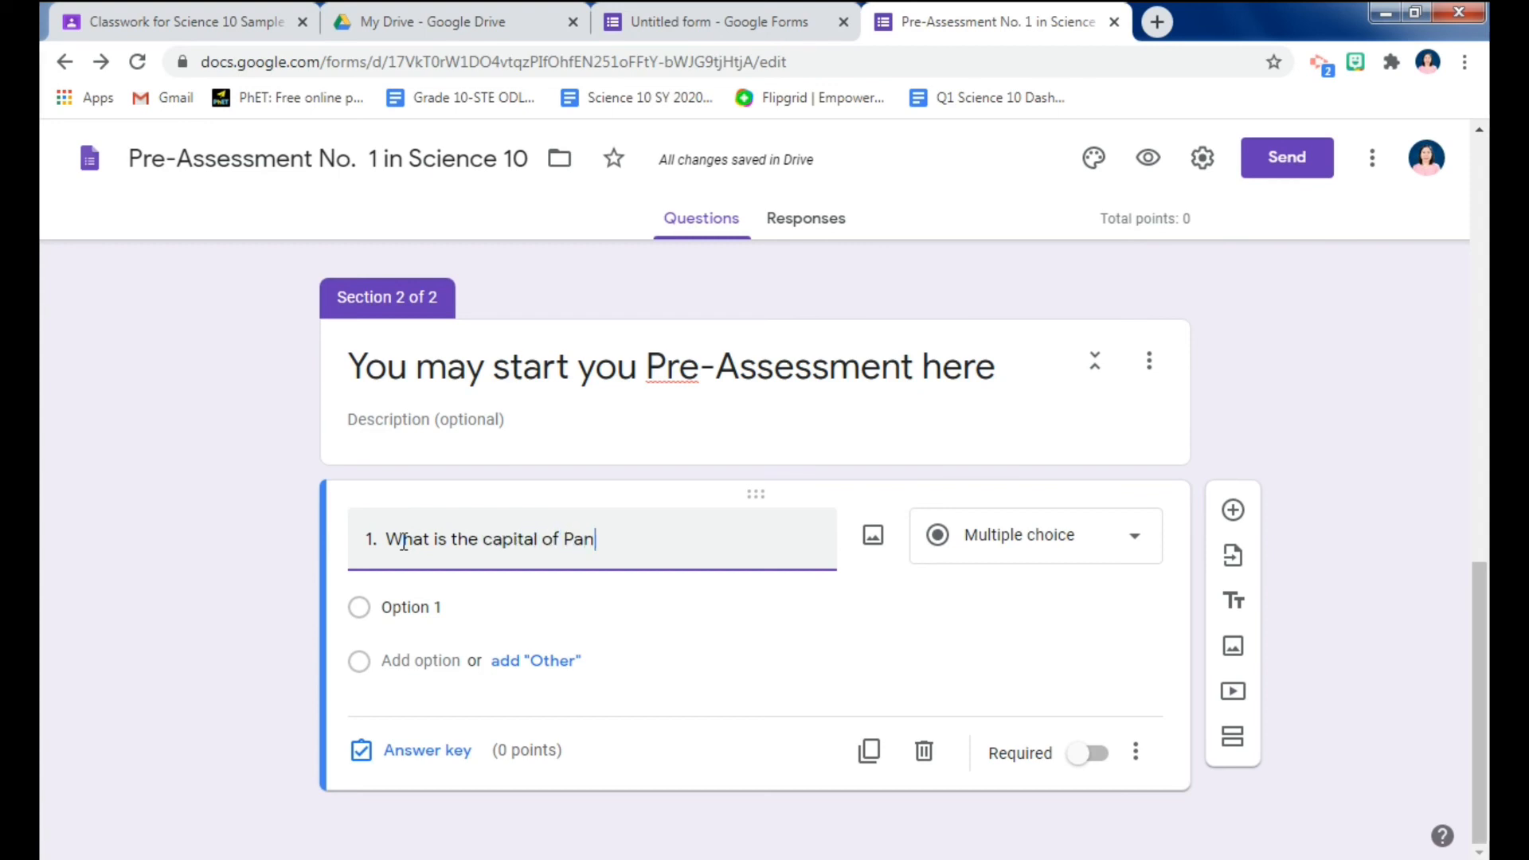
key("BackSpace")
type("g")
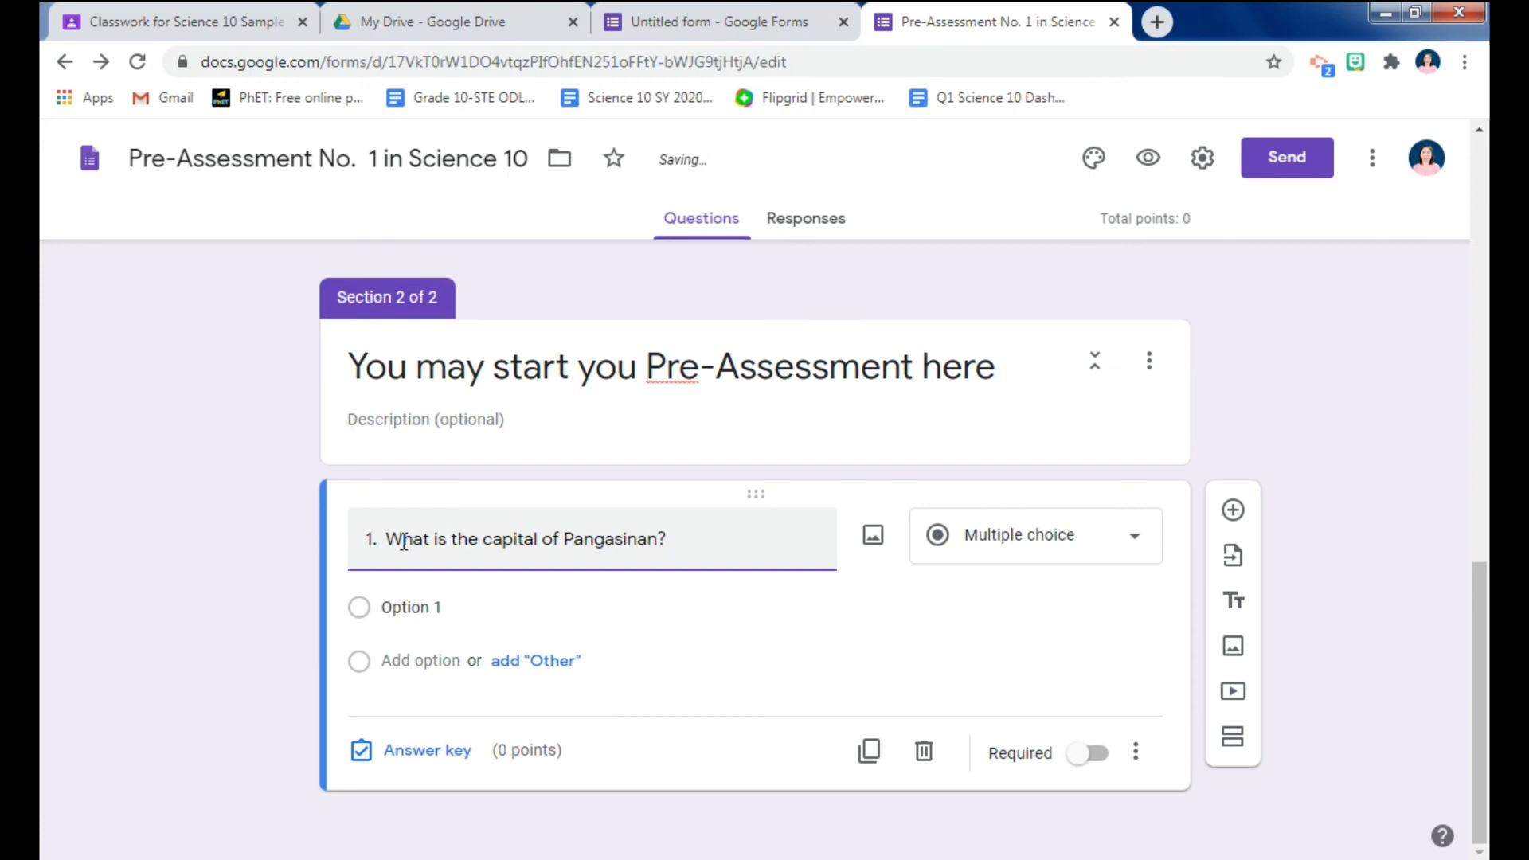
Enter "a. Lingayen" and "b. Dagupan City" as the first two answer options of question 1.
left_click(430, 613)
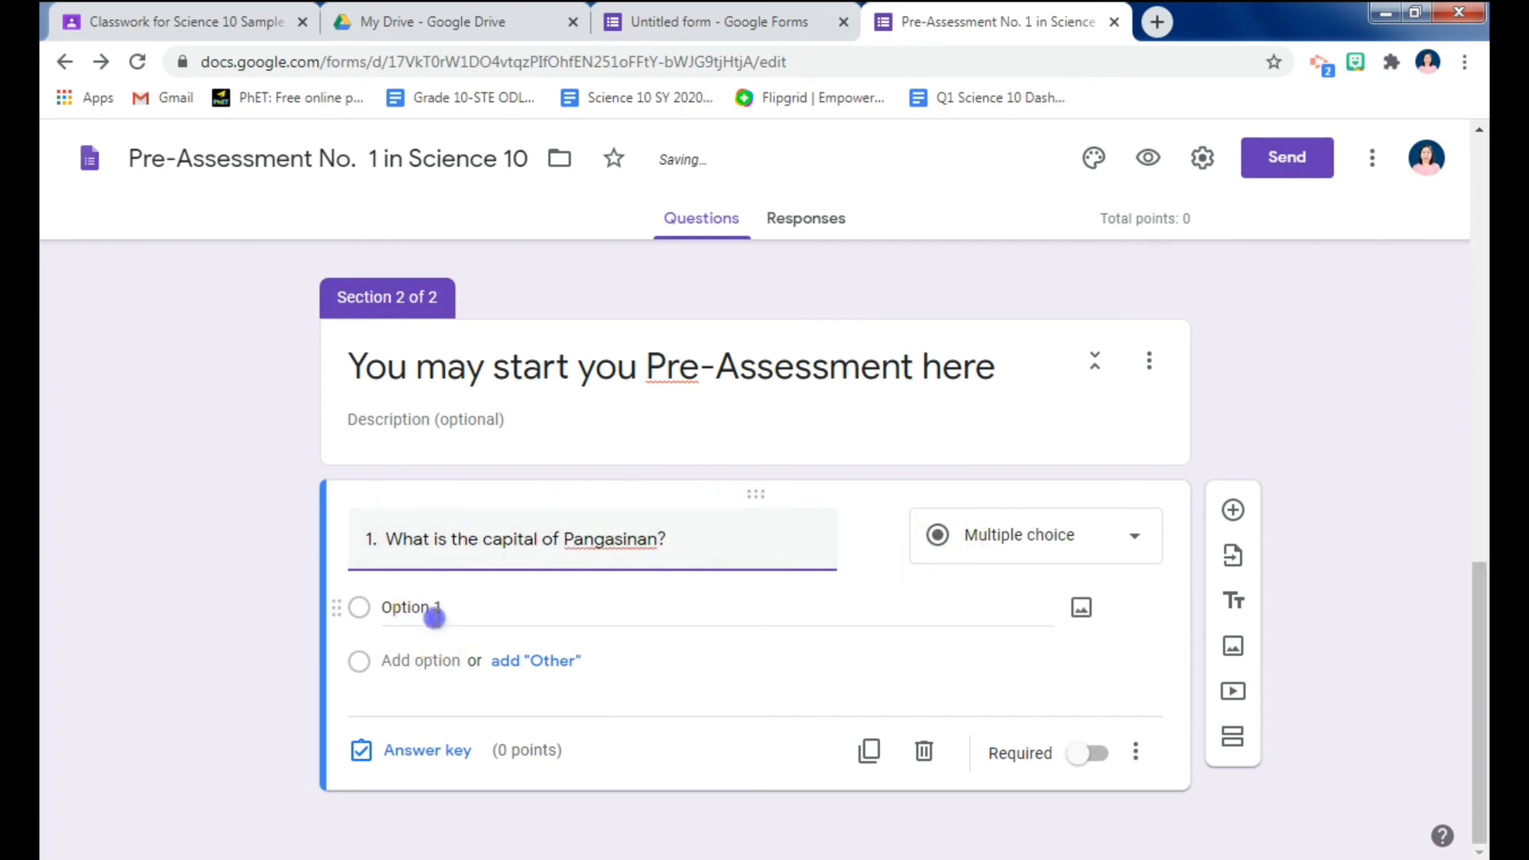
type("a.")
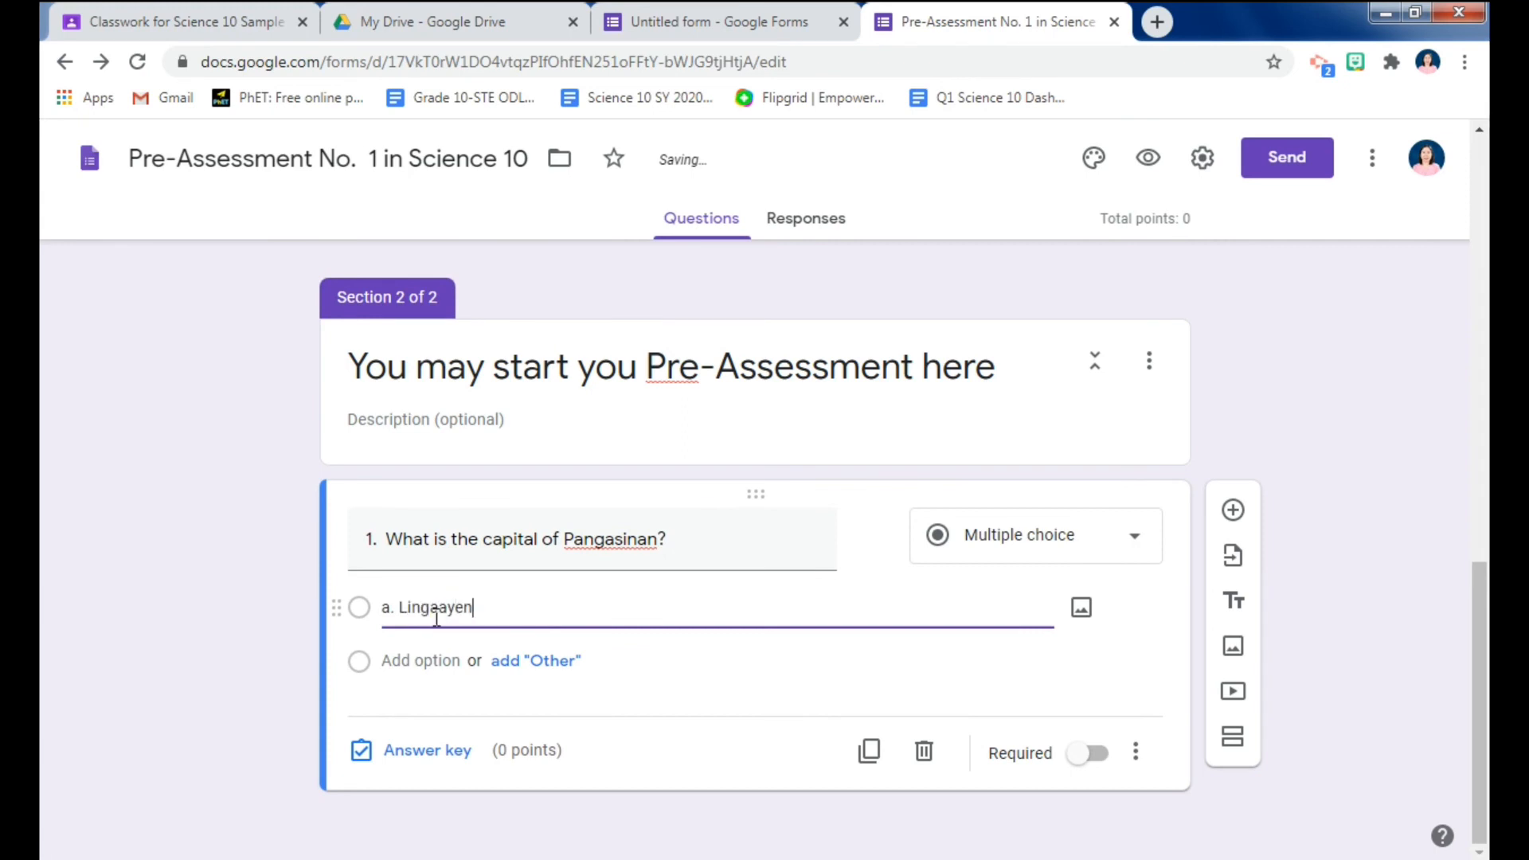
type("Lingaa")
key("BackSpace")
type("y")
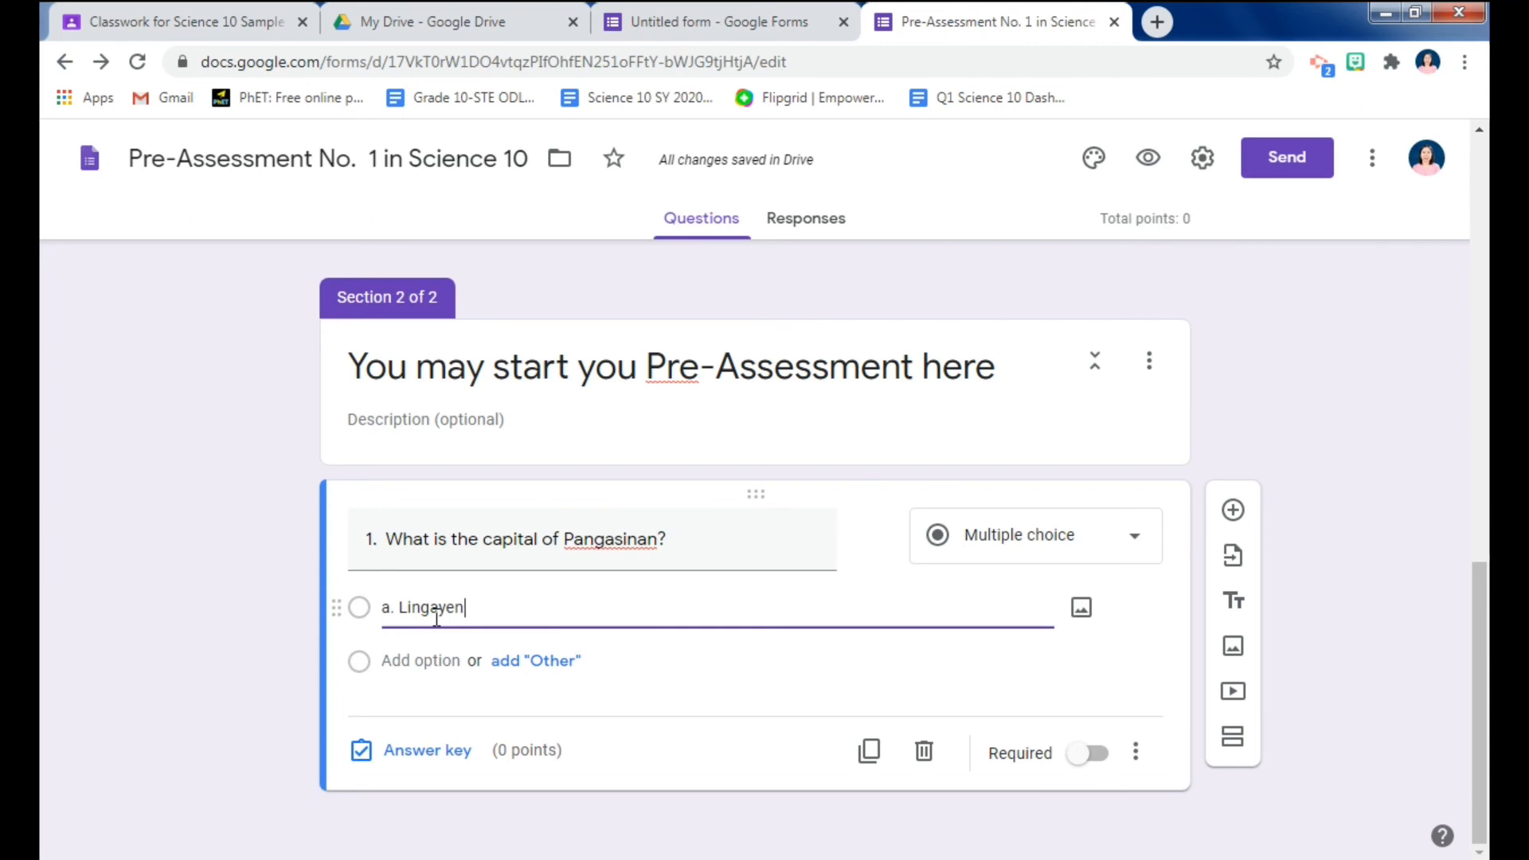
left_click(406, 662)
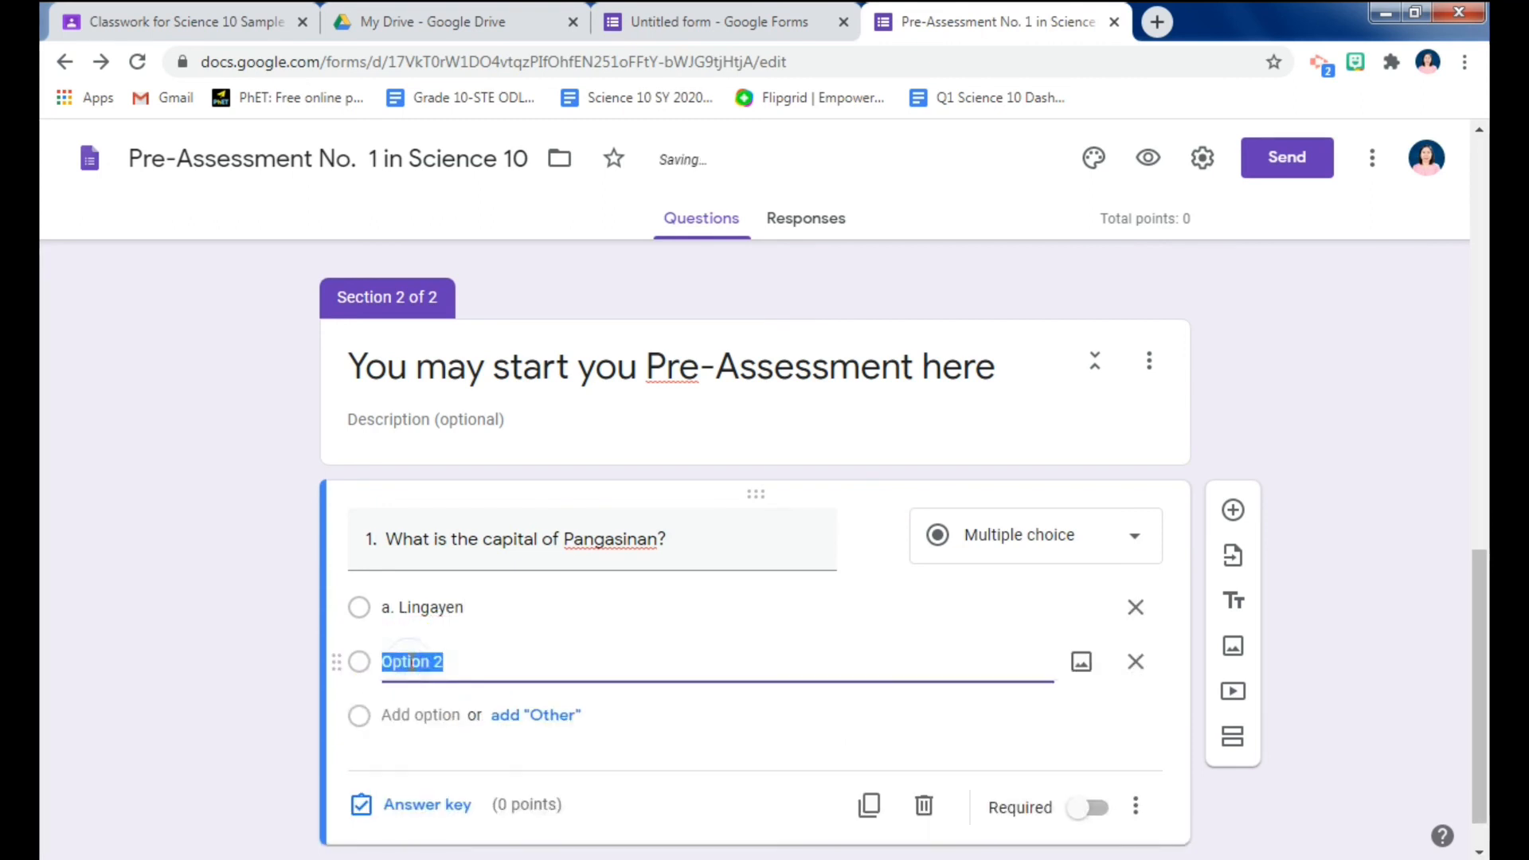
type("b. Dagupan Cit")
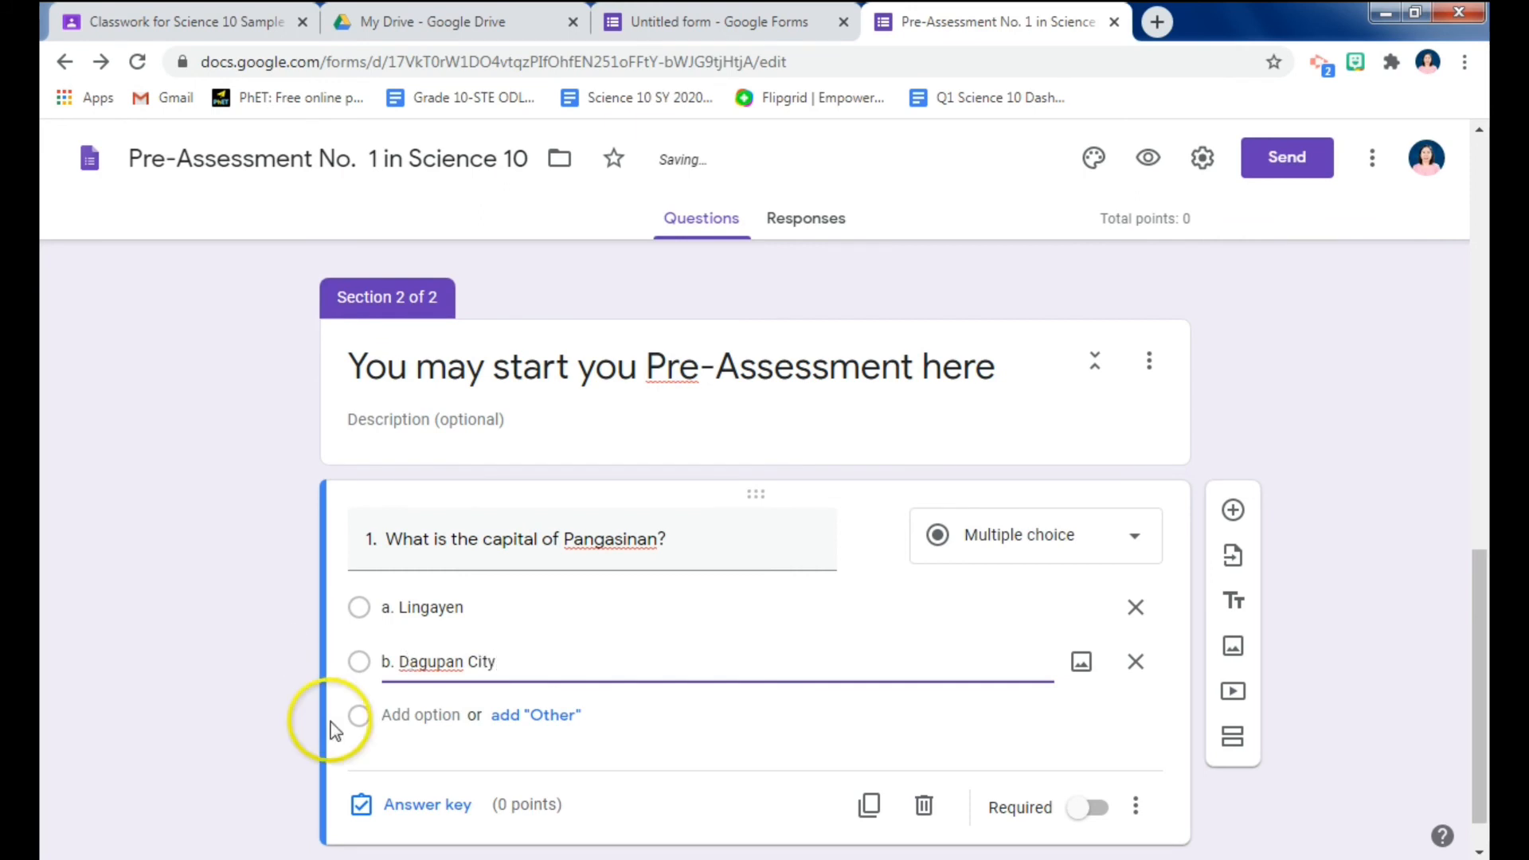
type("y")
Add "c. Bugallon" and "d. Alaminos City" as the third and fourth answer options.
left_click(388, 711)
type("c. ")
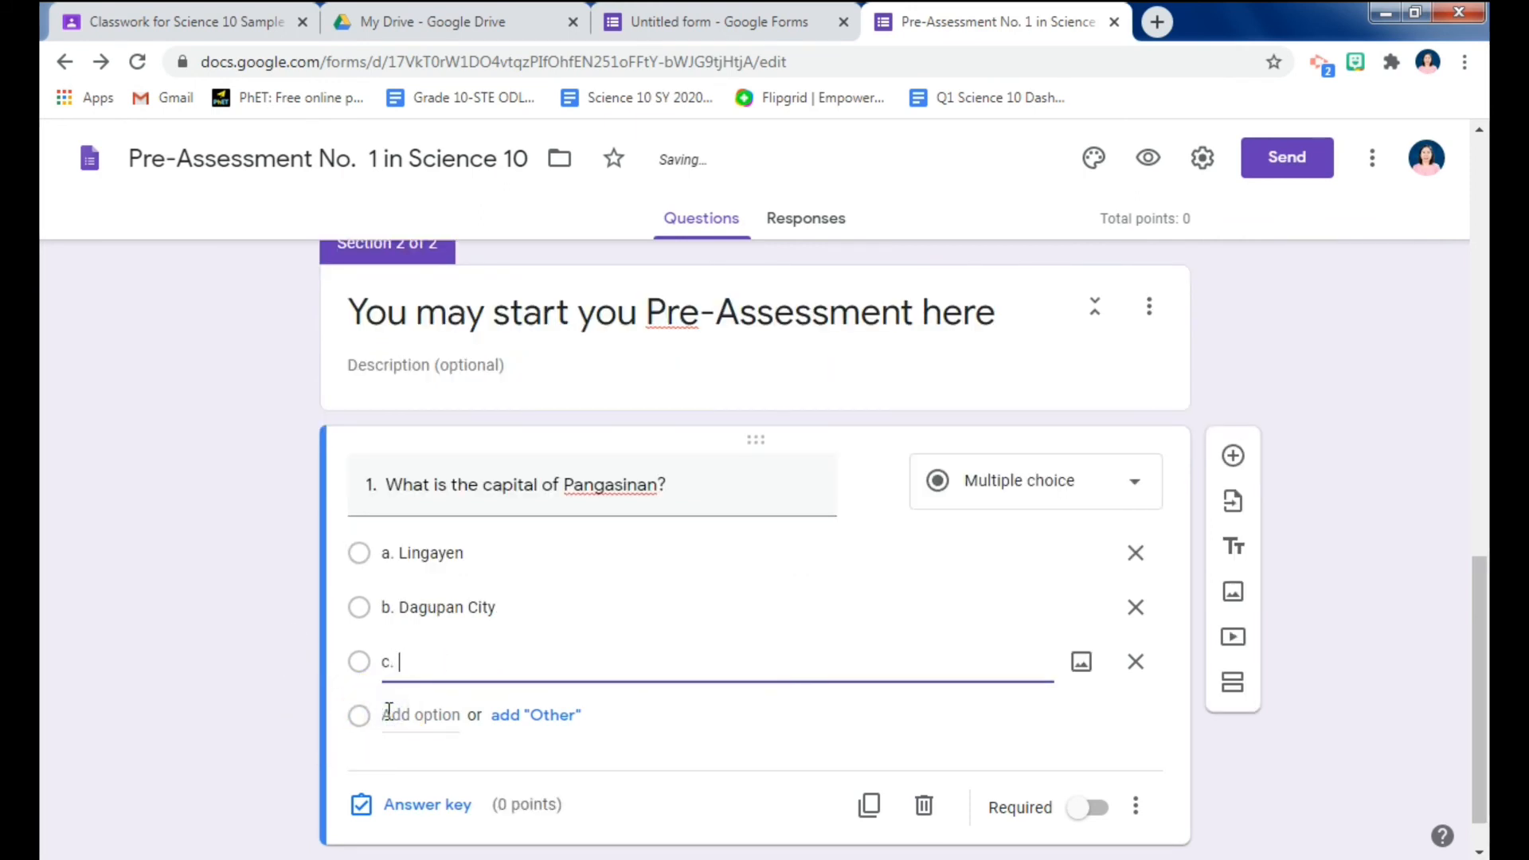
type("Bugallom")
left_click(388, 710)
type("d. ")
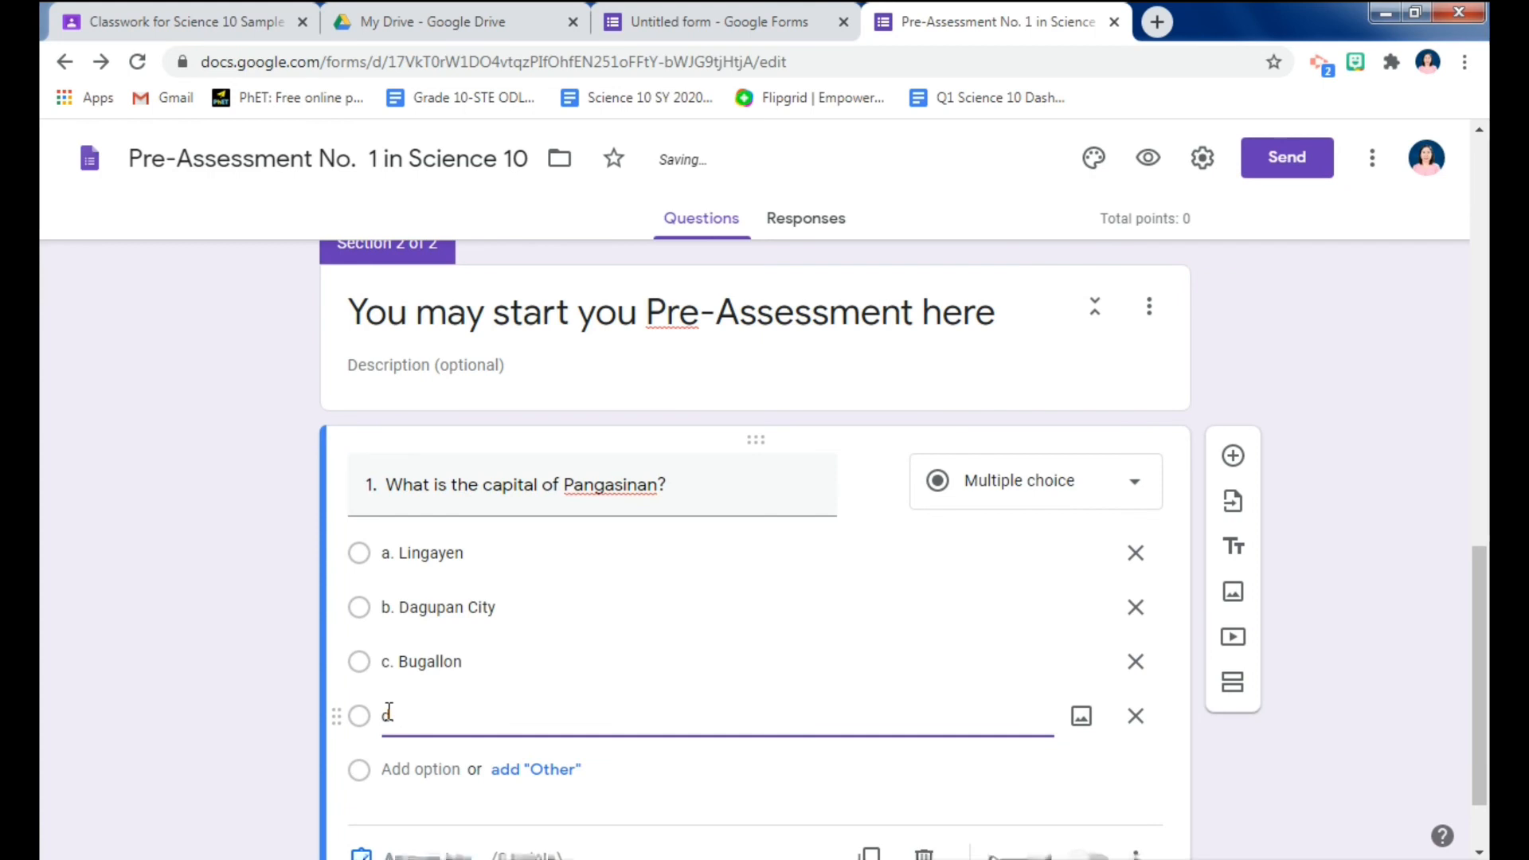
type("Alaminoc")
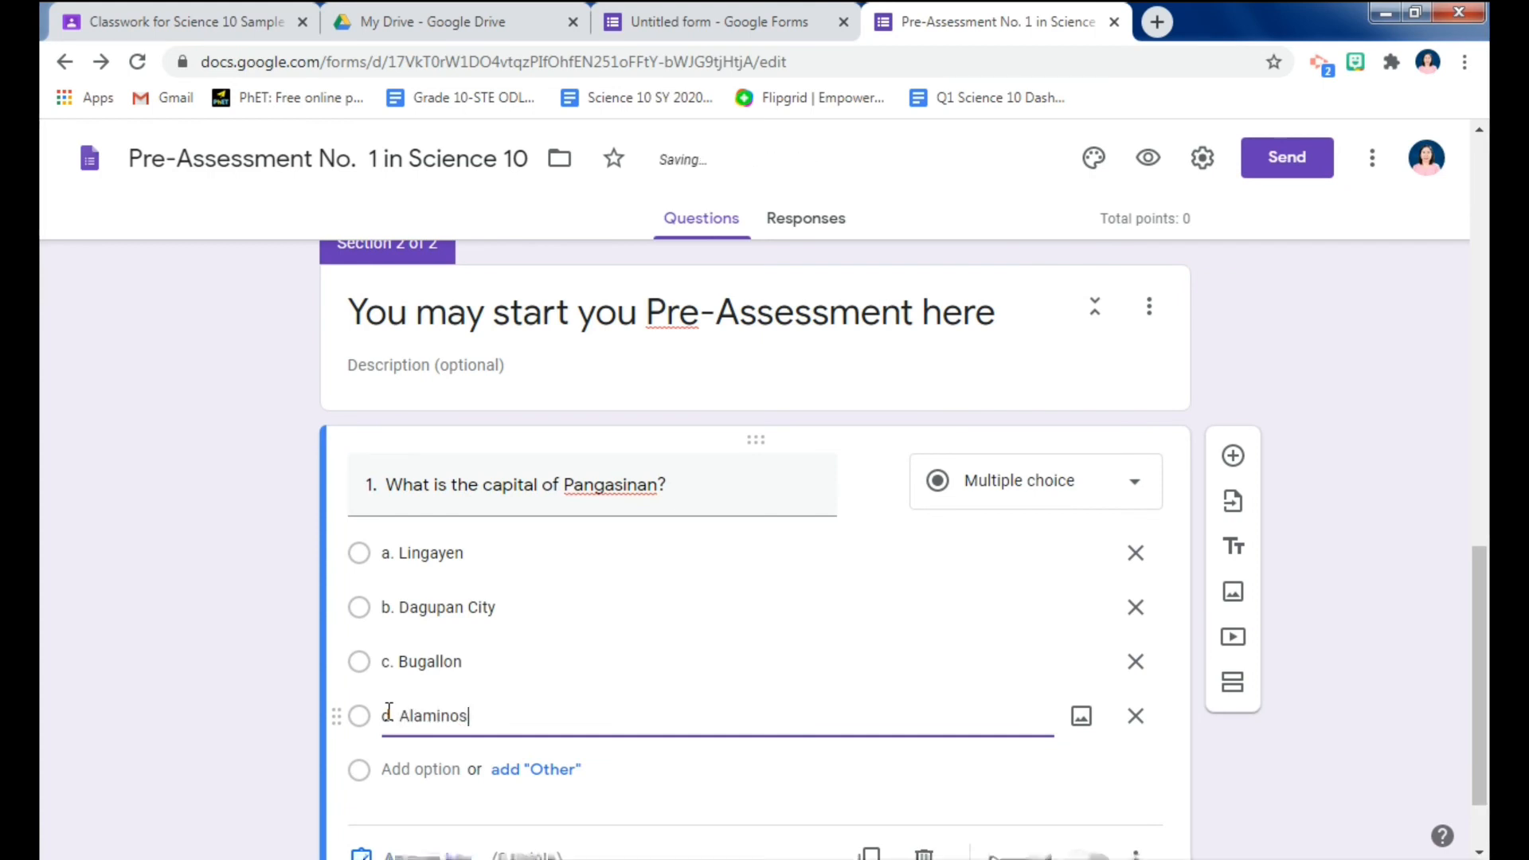
type(" City")
left_click(434, 700)
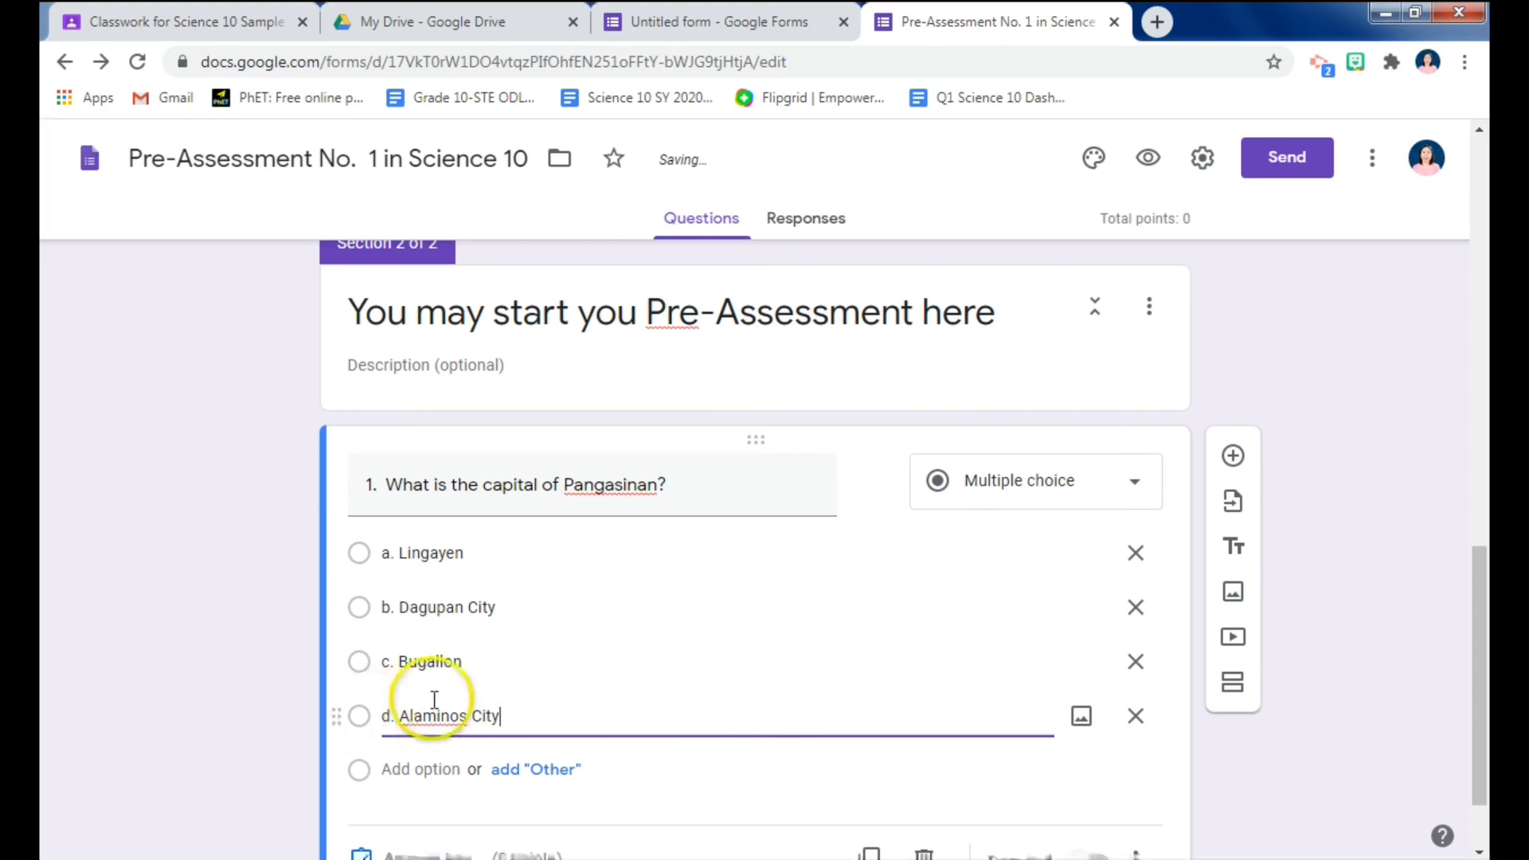
Start inserting an image for question 1 and search Google Images for "pangasinan".
scroll(625, 692, "down", 1)
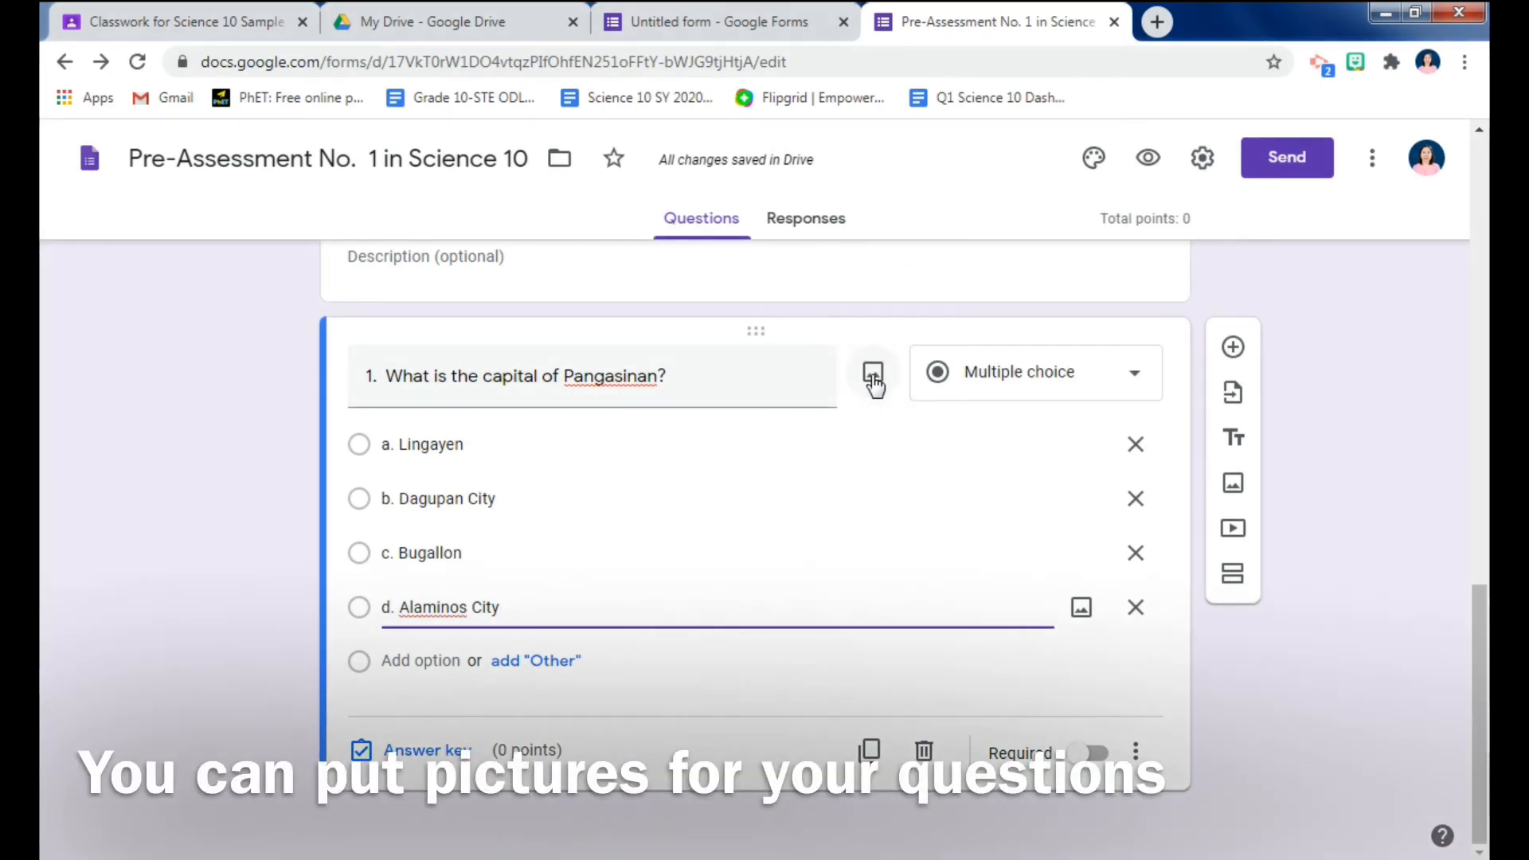
left_click(874, 380)
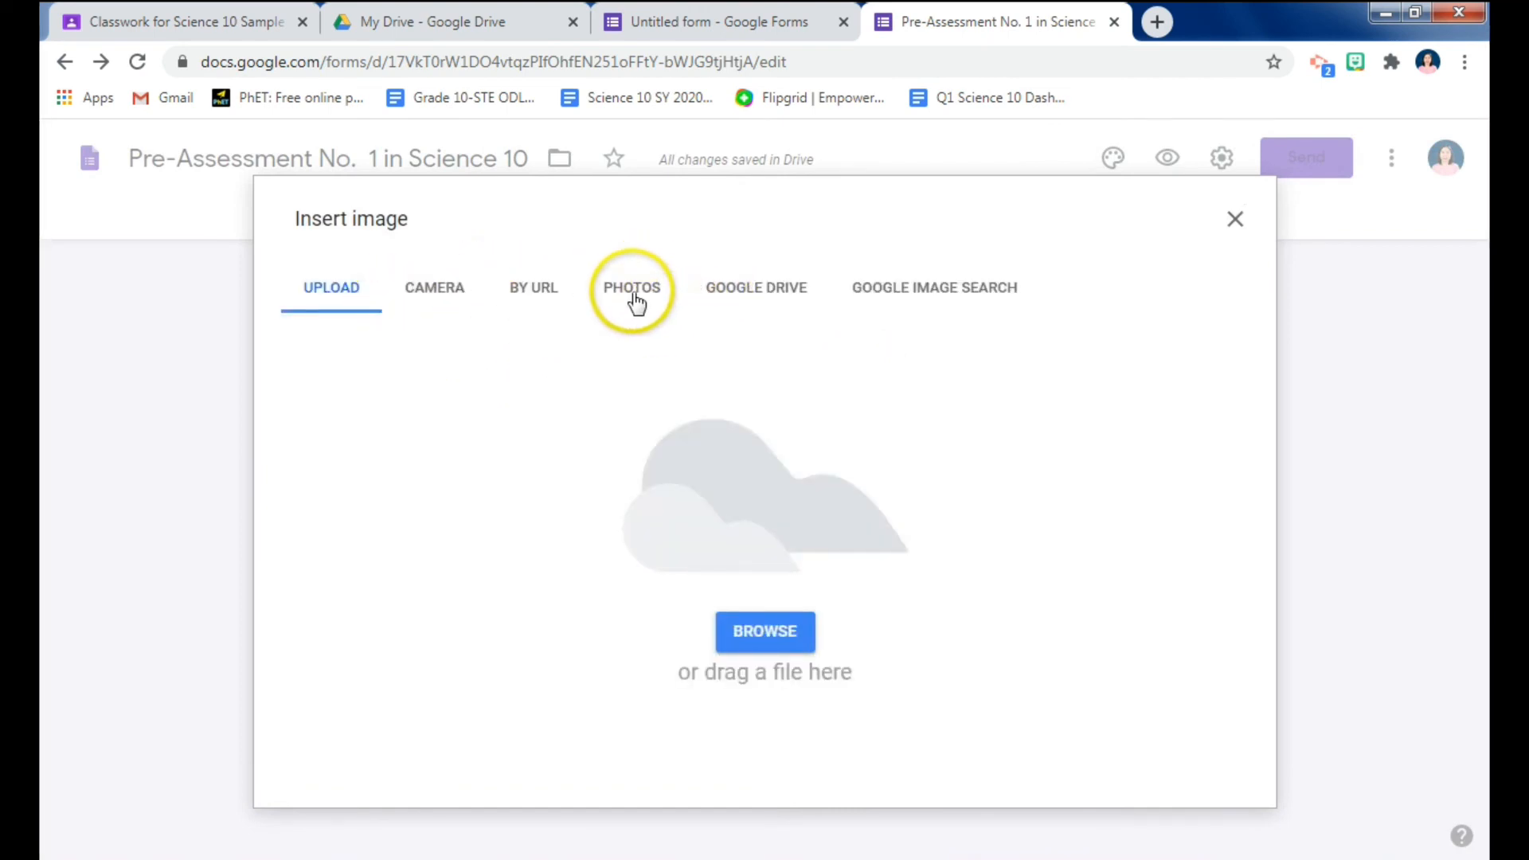
left_click(888, 294)
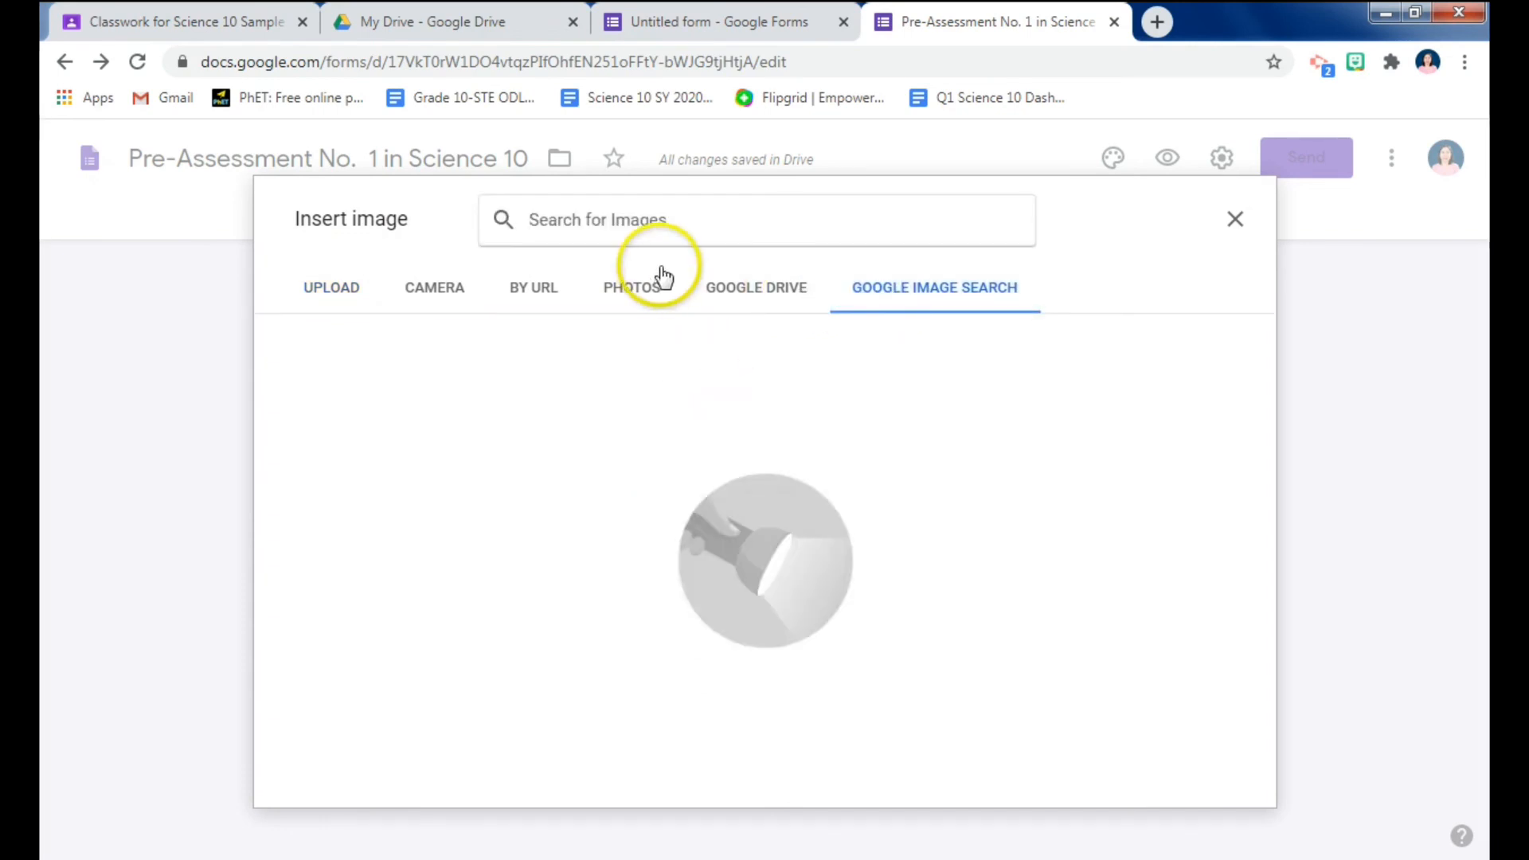
type("p")
key("BackSpace")
type("a")
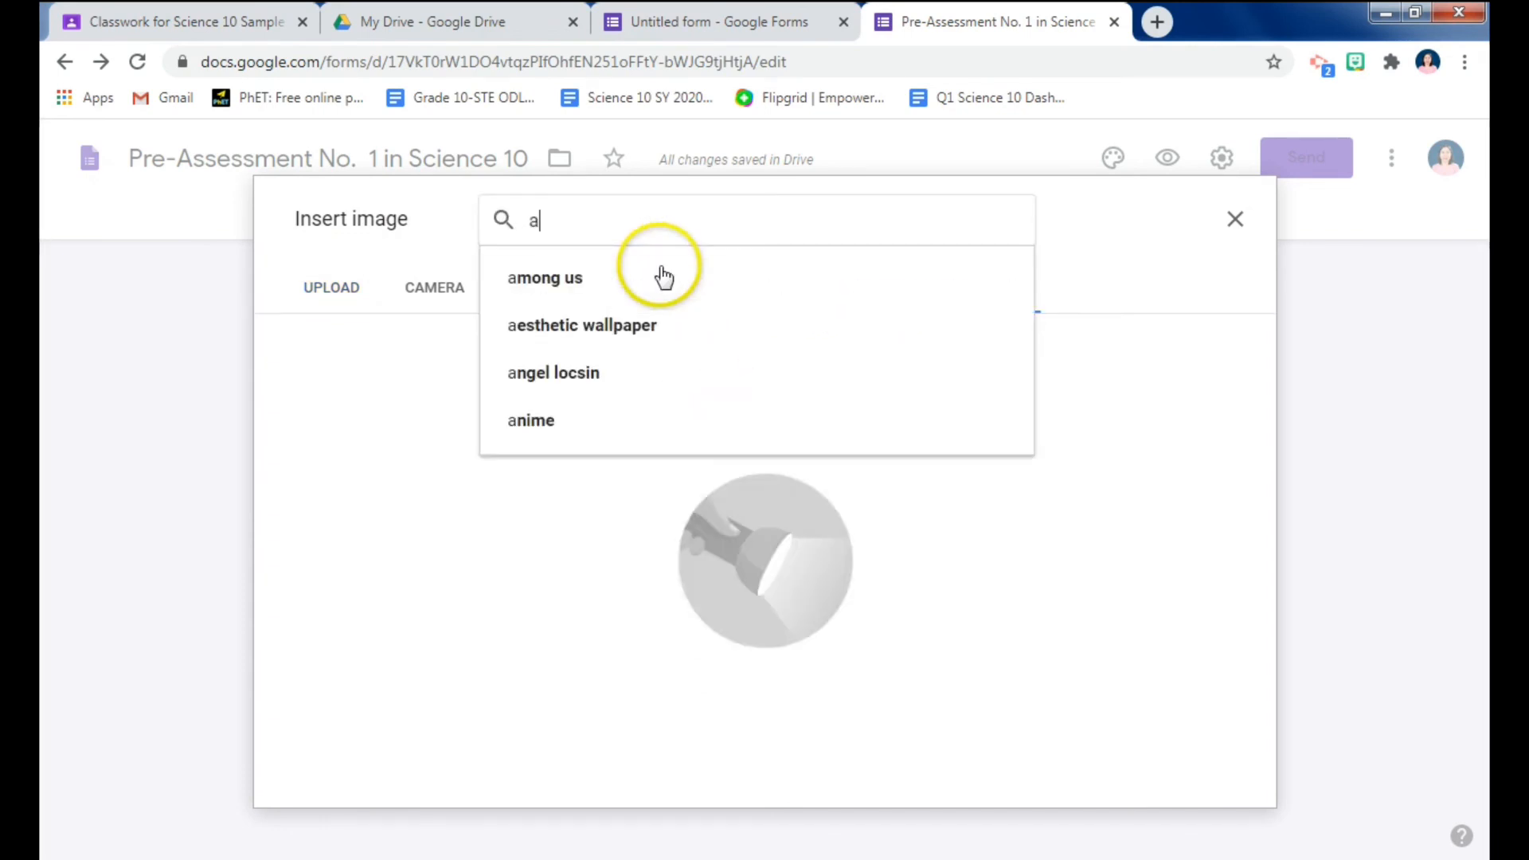
key("BackSpace")
type("pamag")
key("BackSpace")
key("BackSpace")
key("BackSpace")
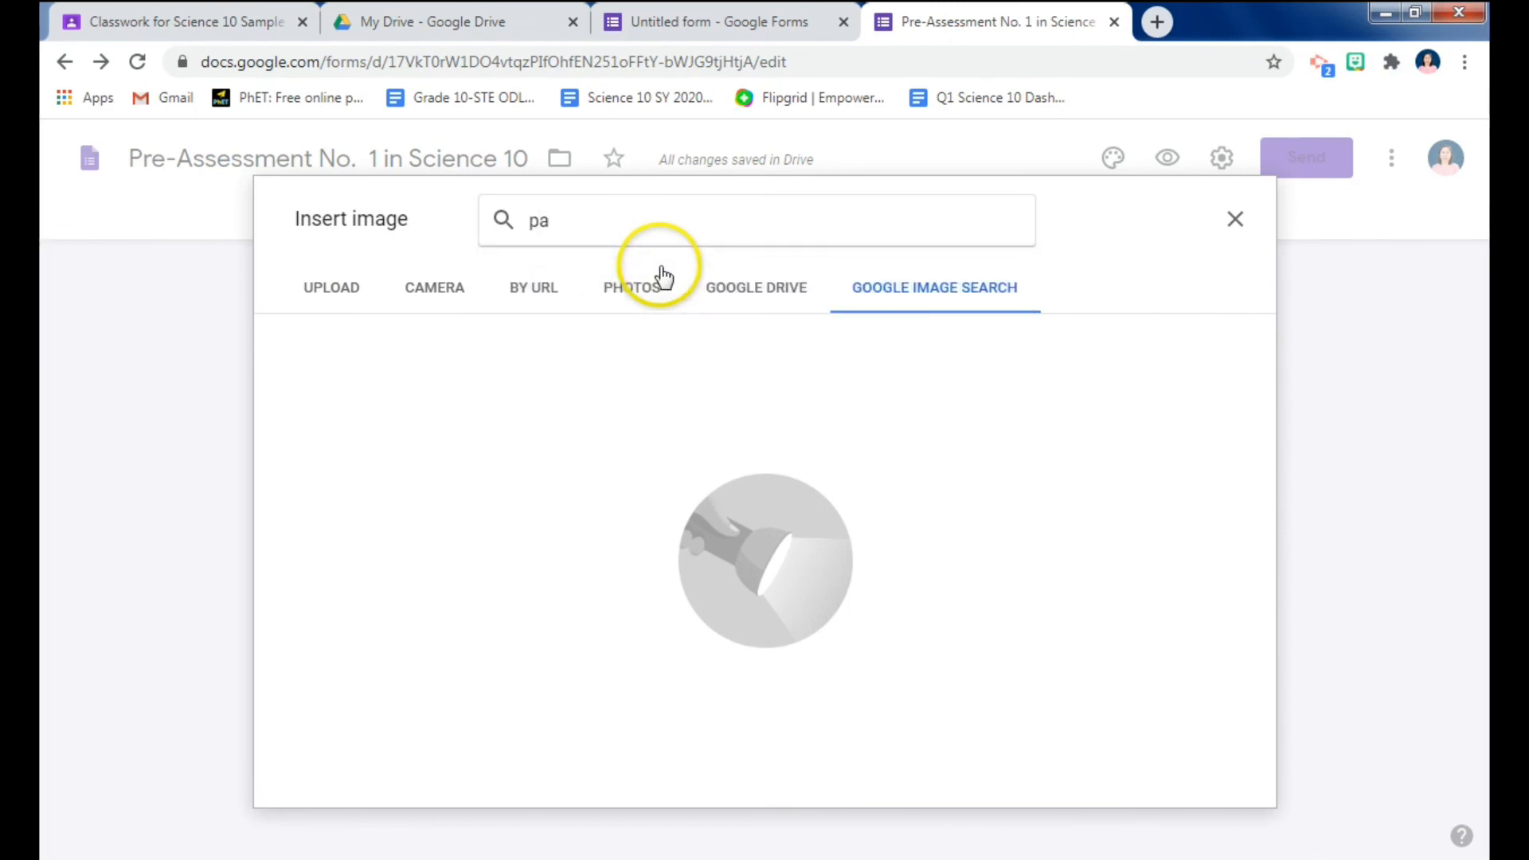
type("ngasinan")
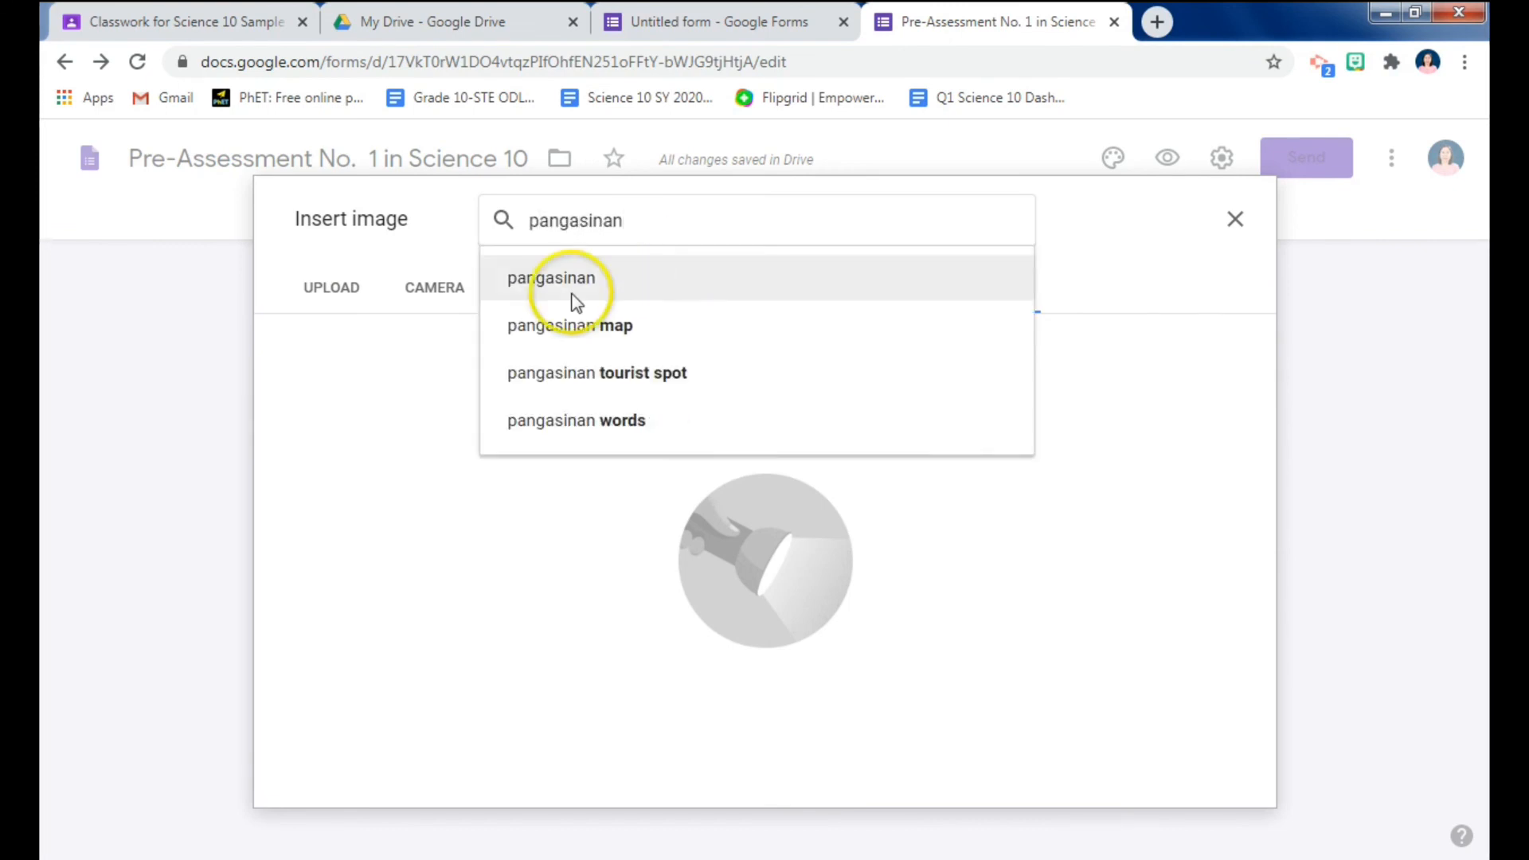
left_click(547, 279)
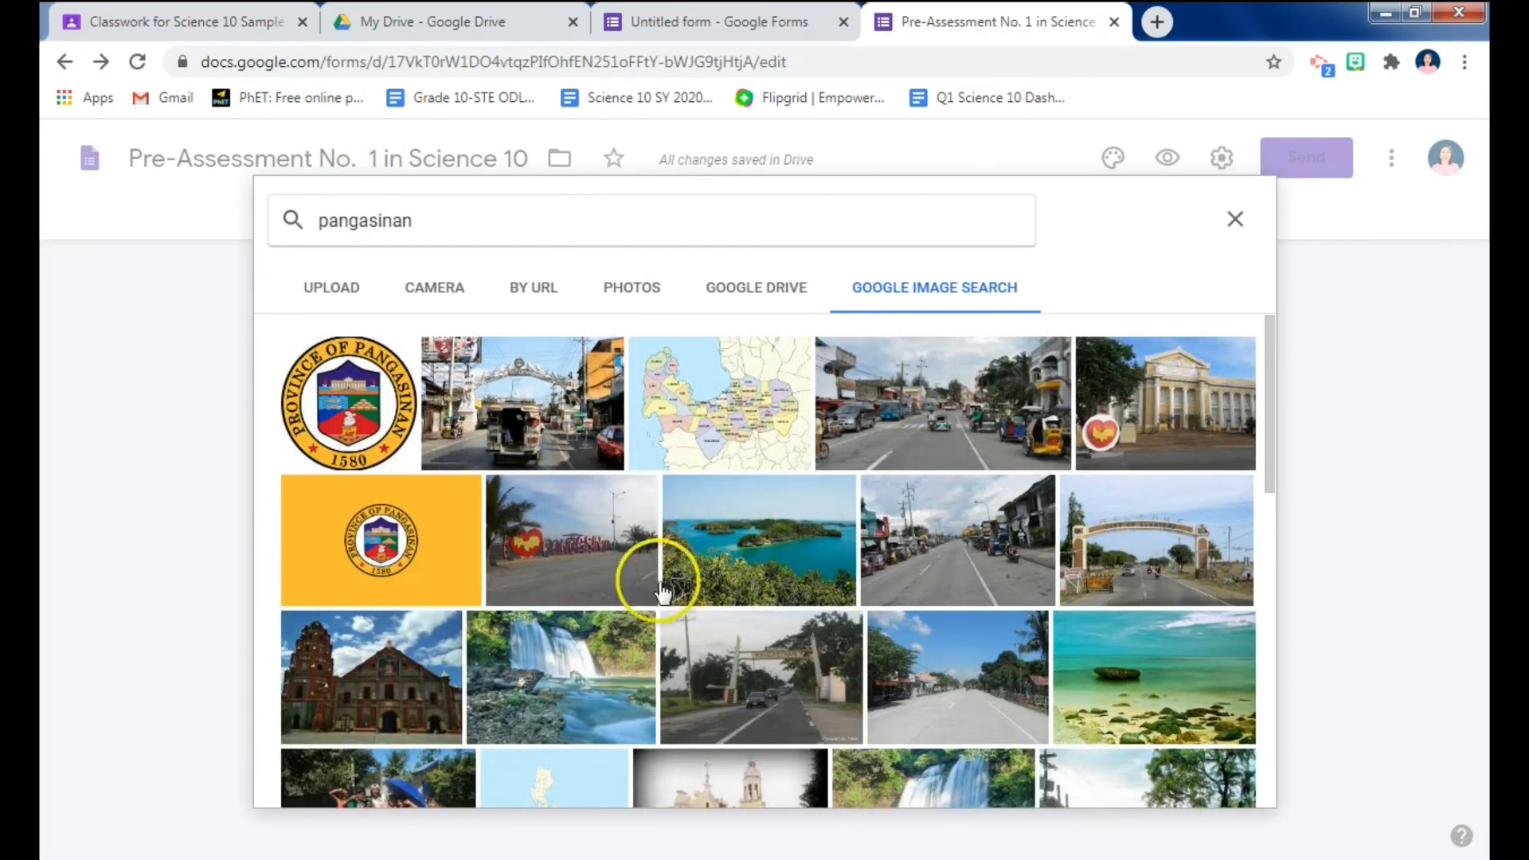
Insert the outline map of Pangasinan with the red area reaching its southern edge into question 1.
scroll(665, 581, "down", 3)
scroll(677, 584, "up", 1)
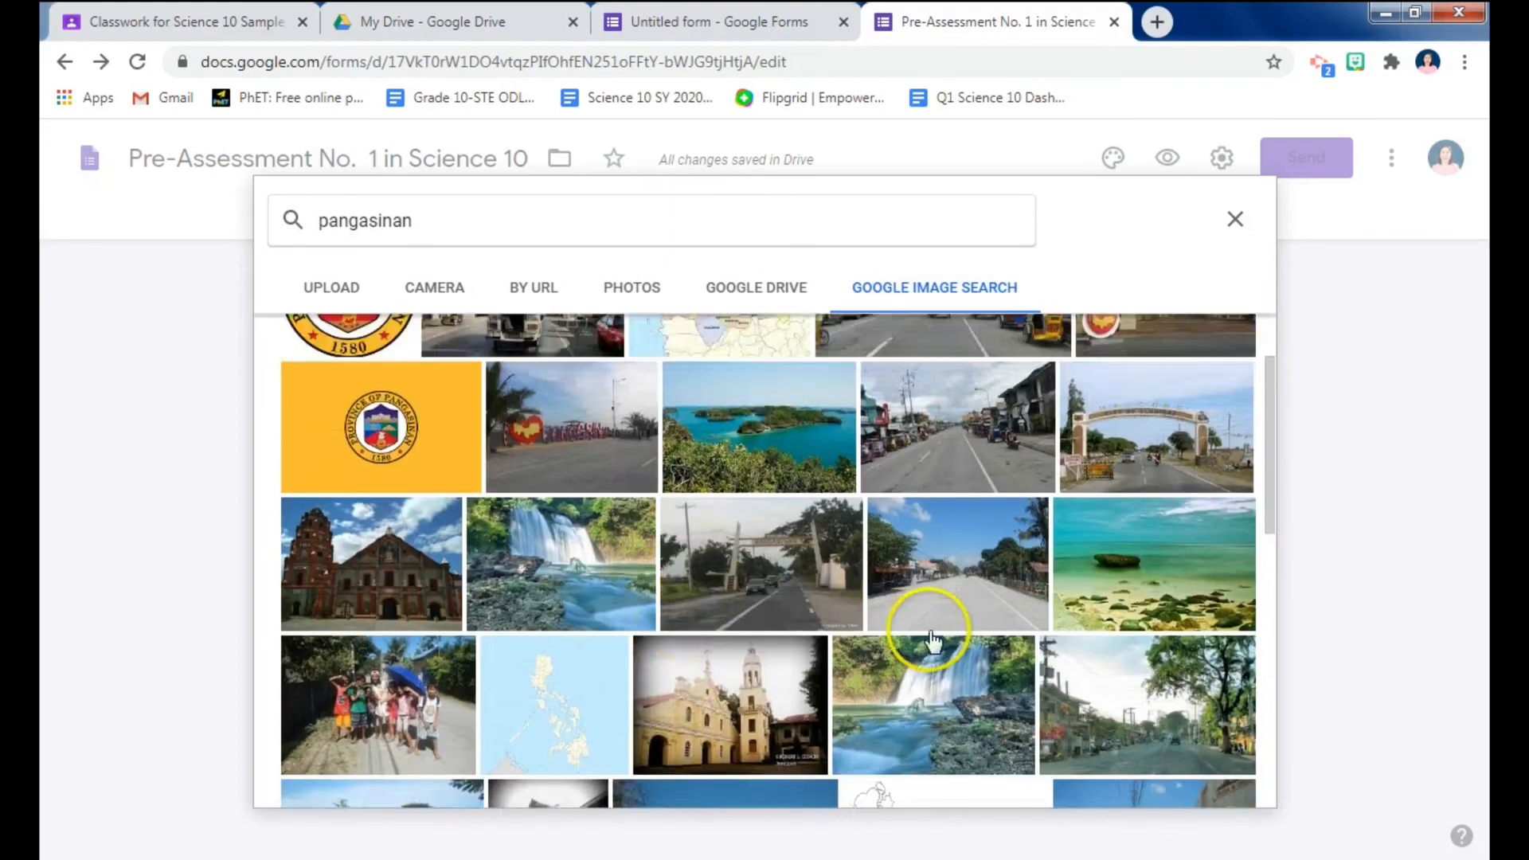
scroll(681, 582, "down", 5)
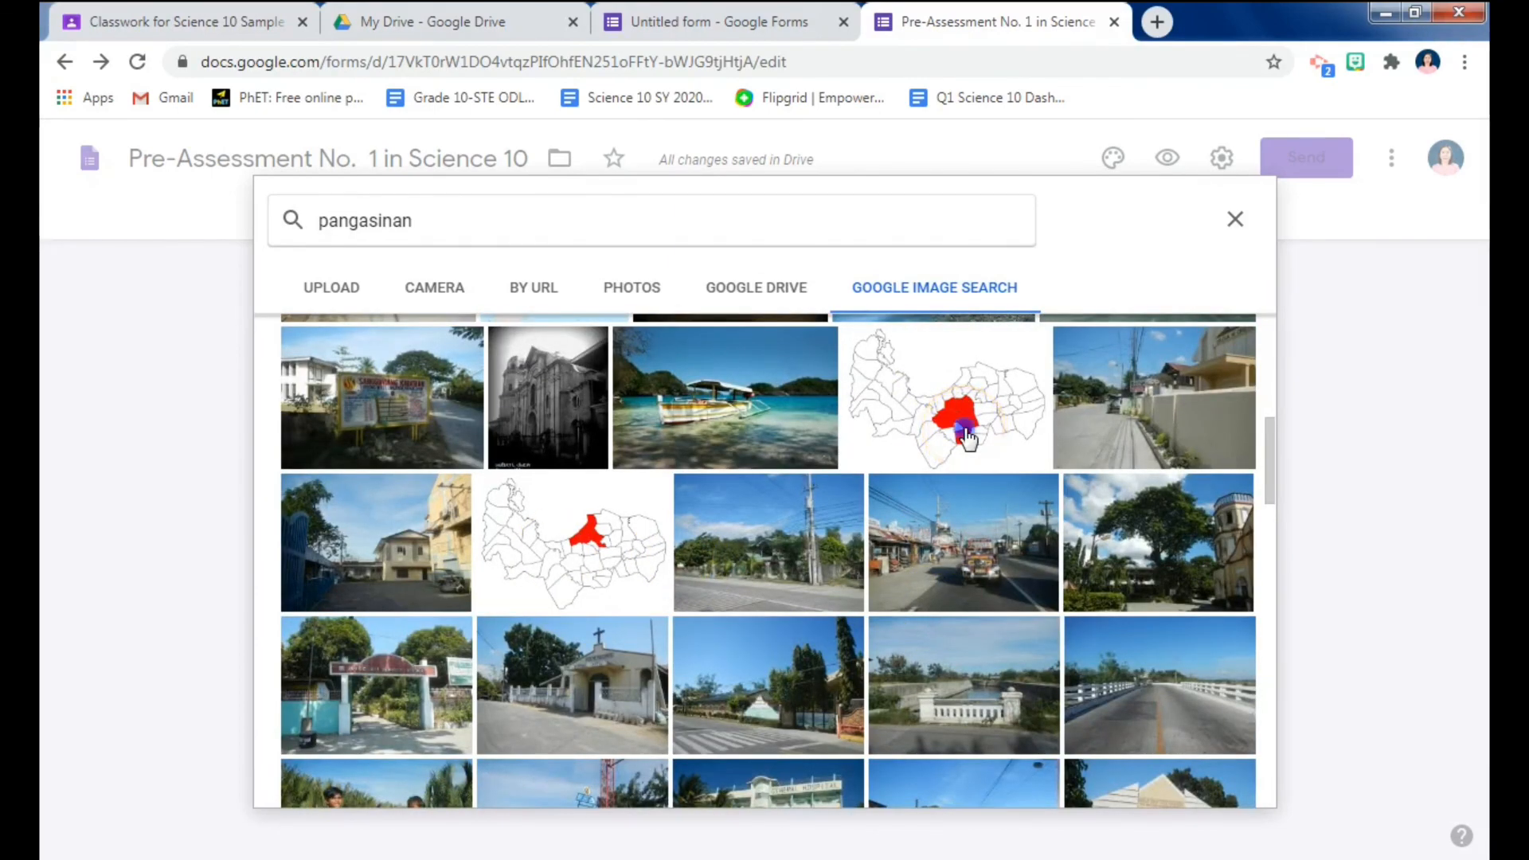
left_click(966, 437)
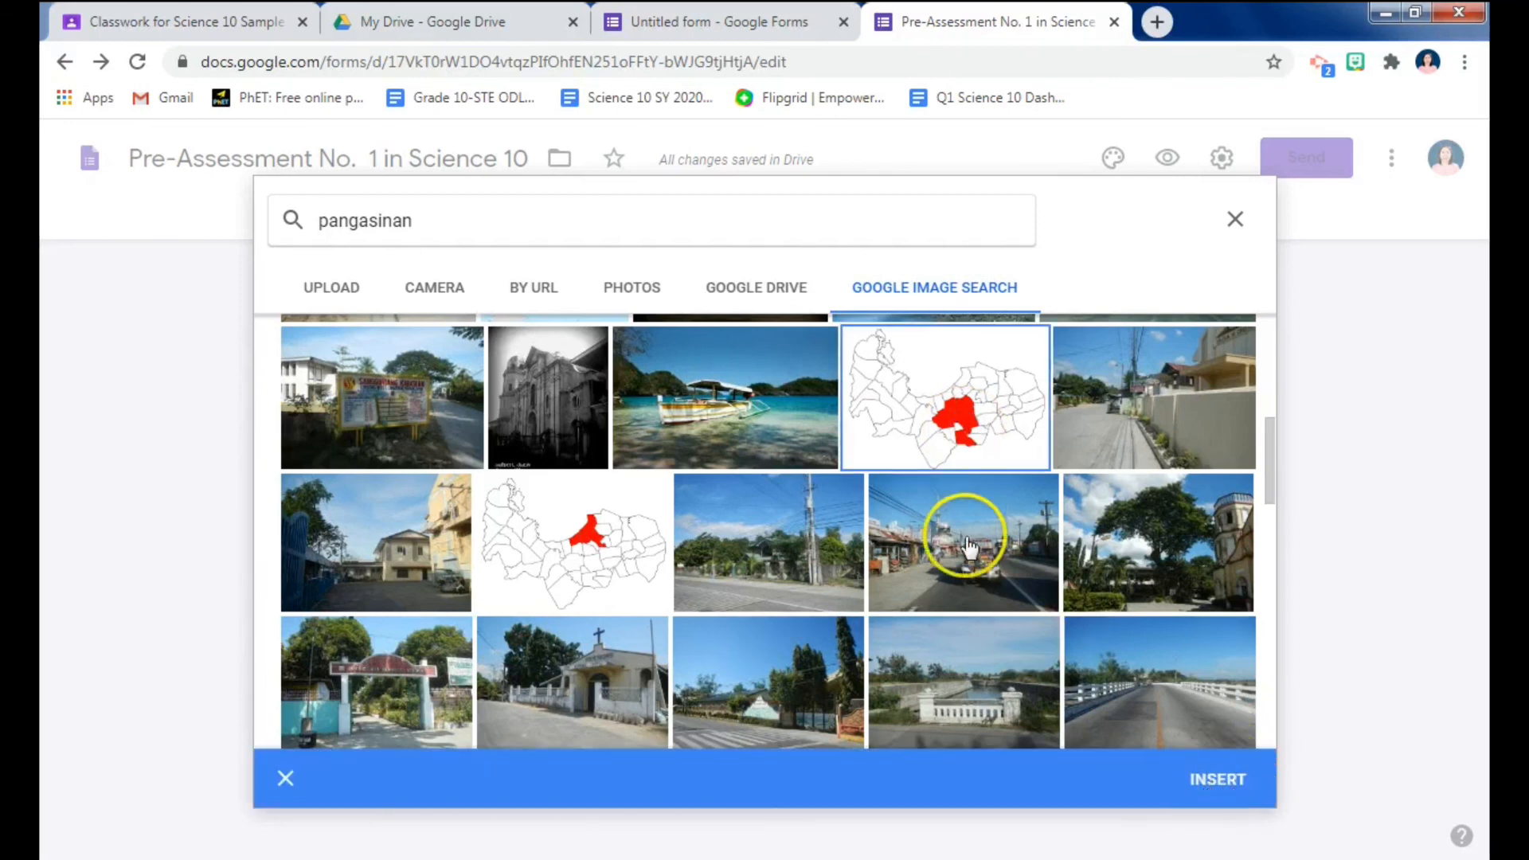
left_click(1216, 778)
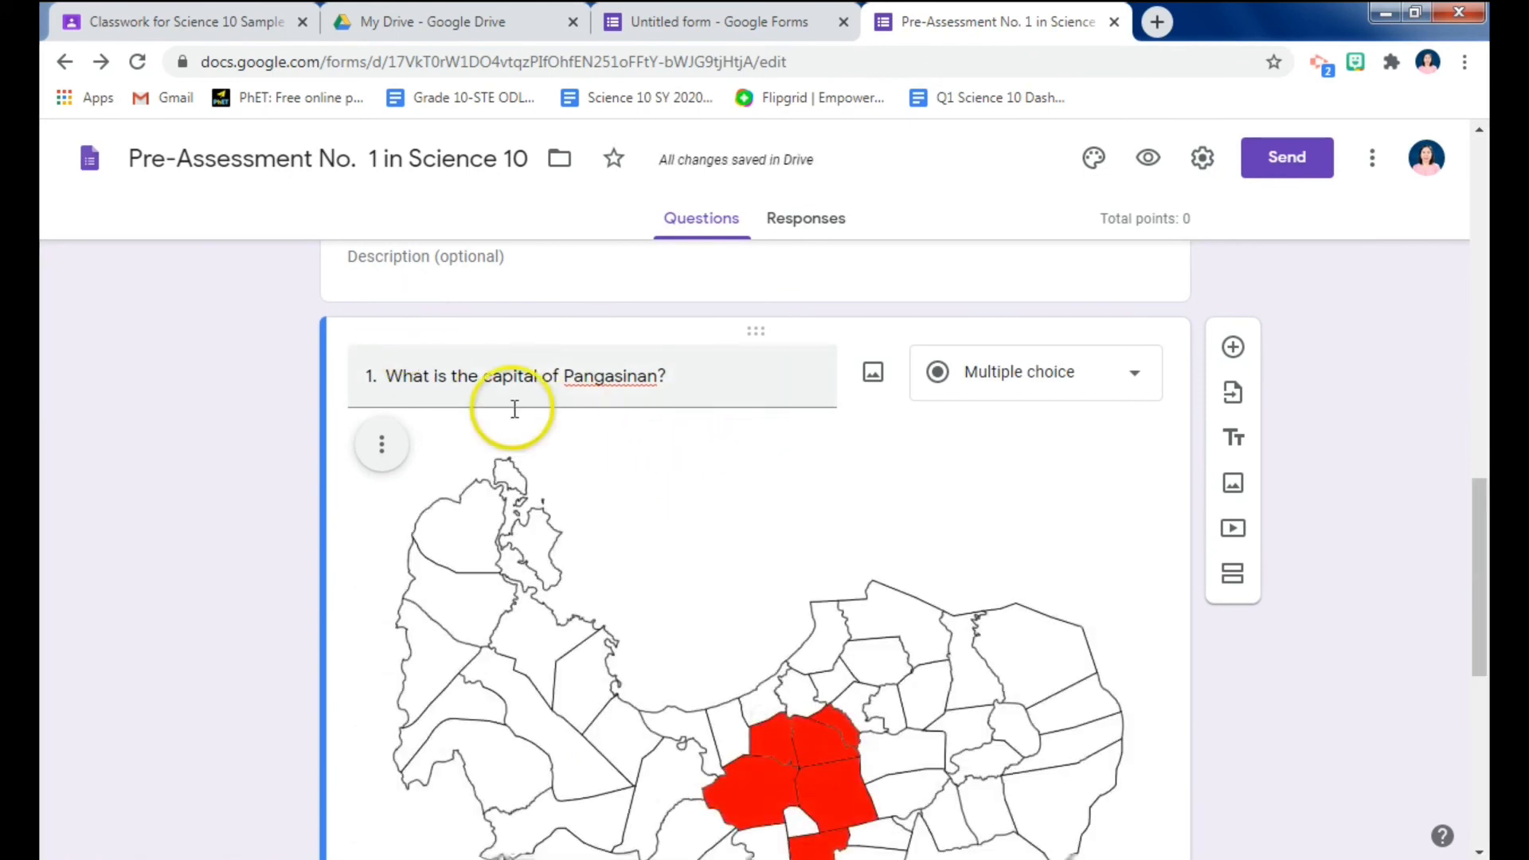
Make question 1 required and mark "a. Lingayen" as the correct answer in its answer key.
scroll(629, 585, "down", 8)
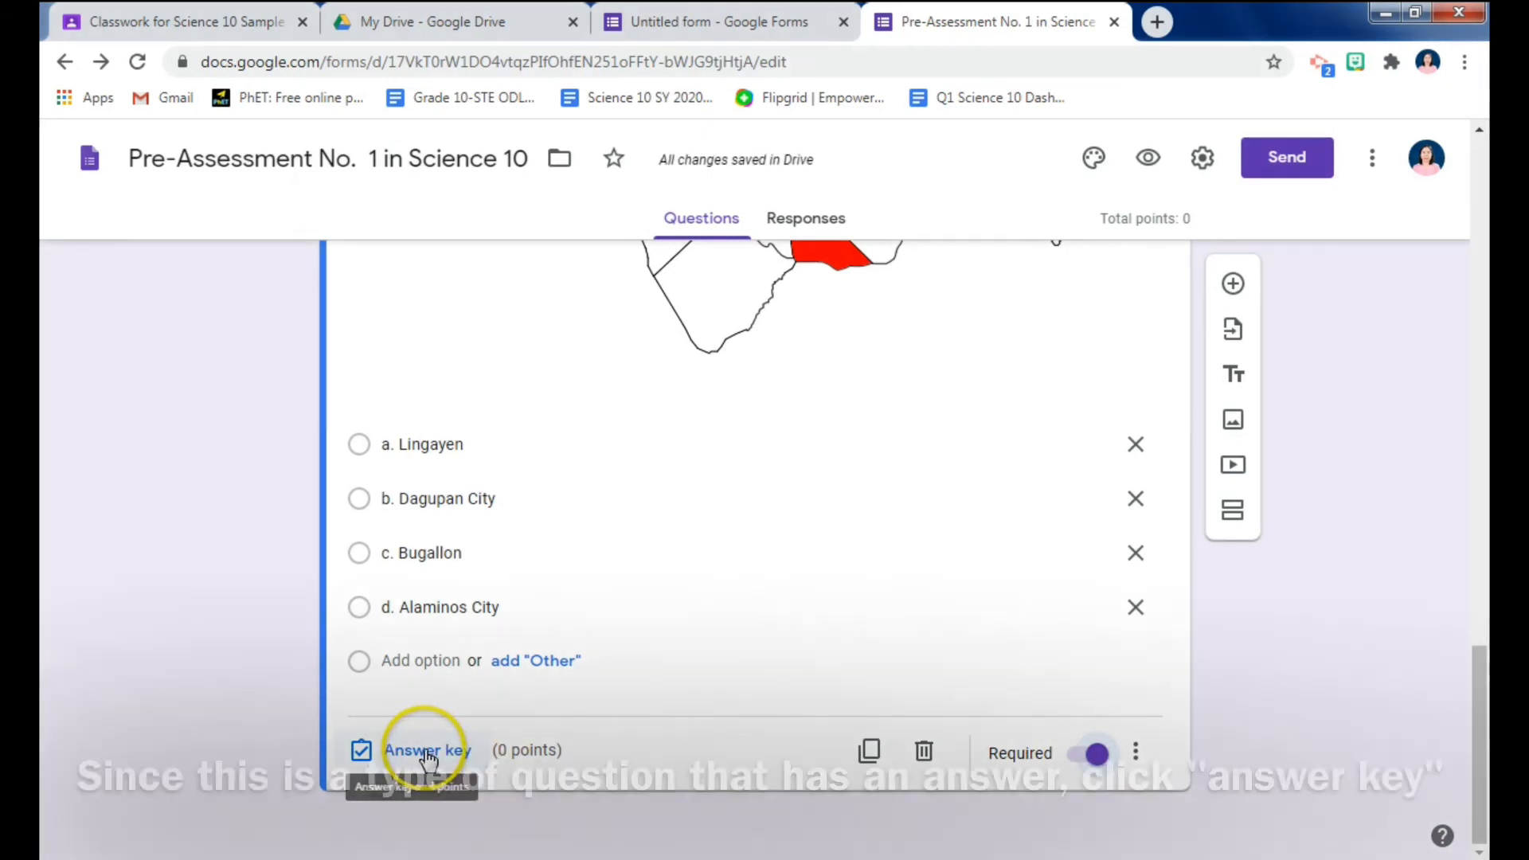
left_click(428, 752)
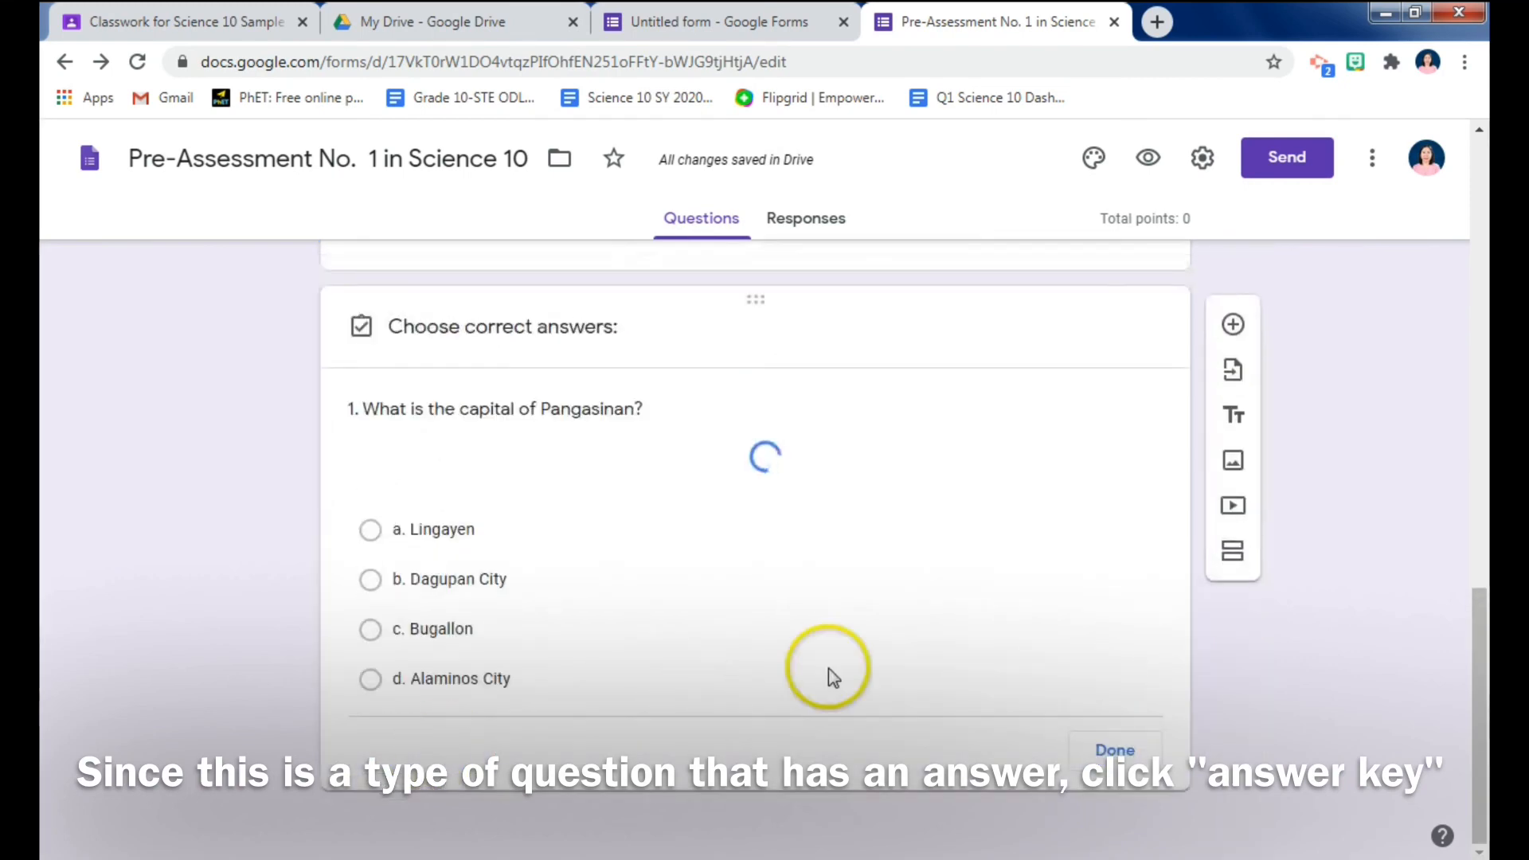
scroll(879, 596, "down", 7)
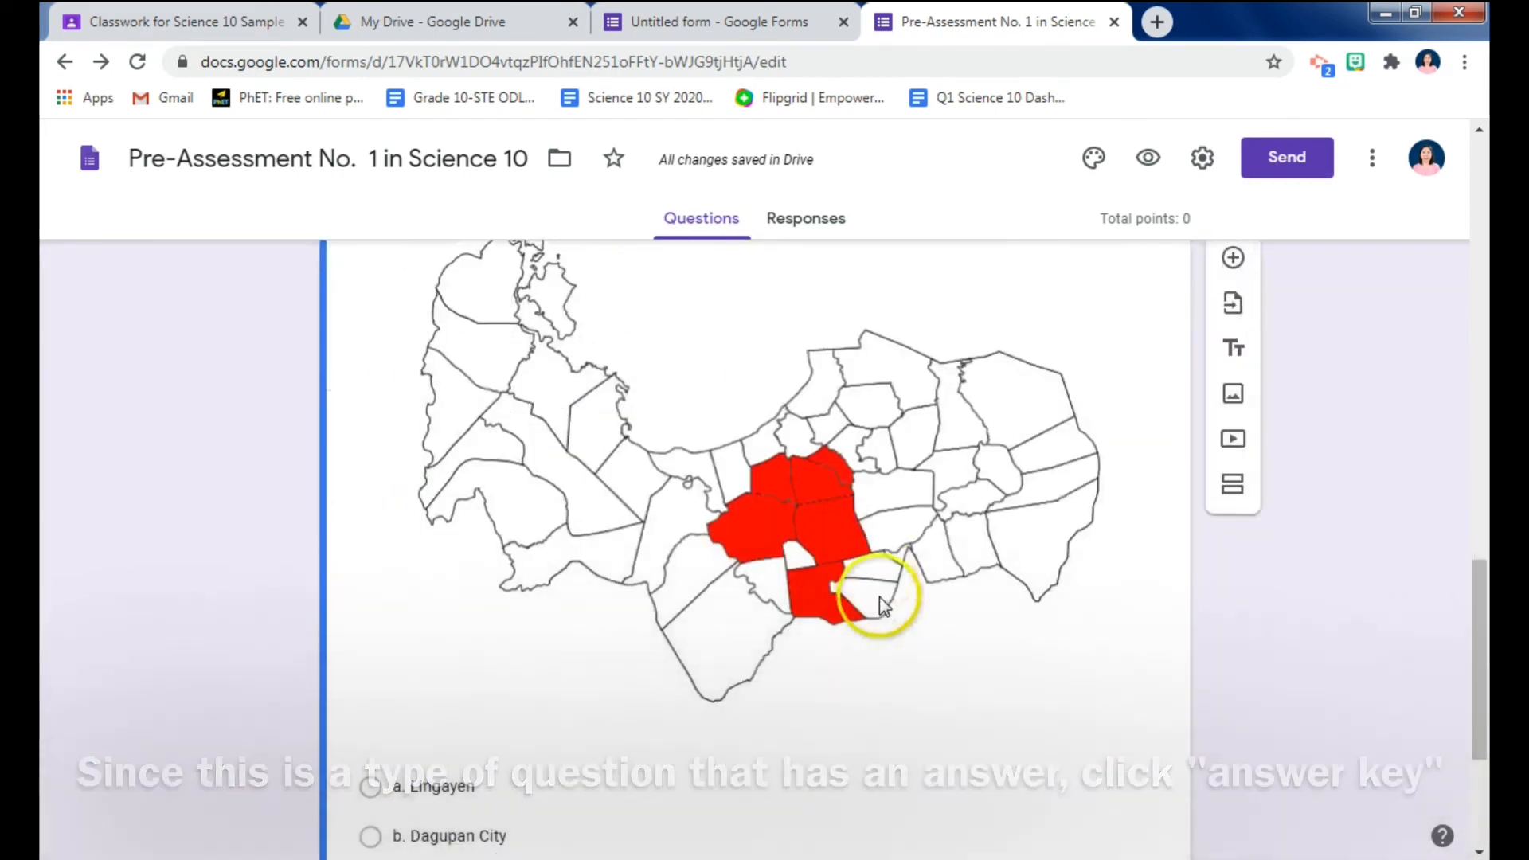
scroll(884, 597, "up", 4)
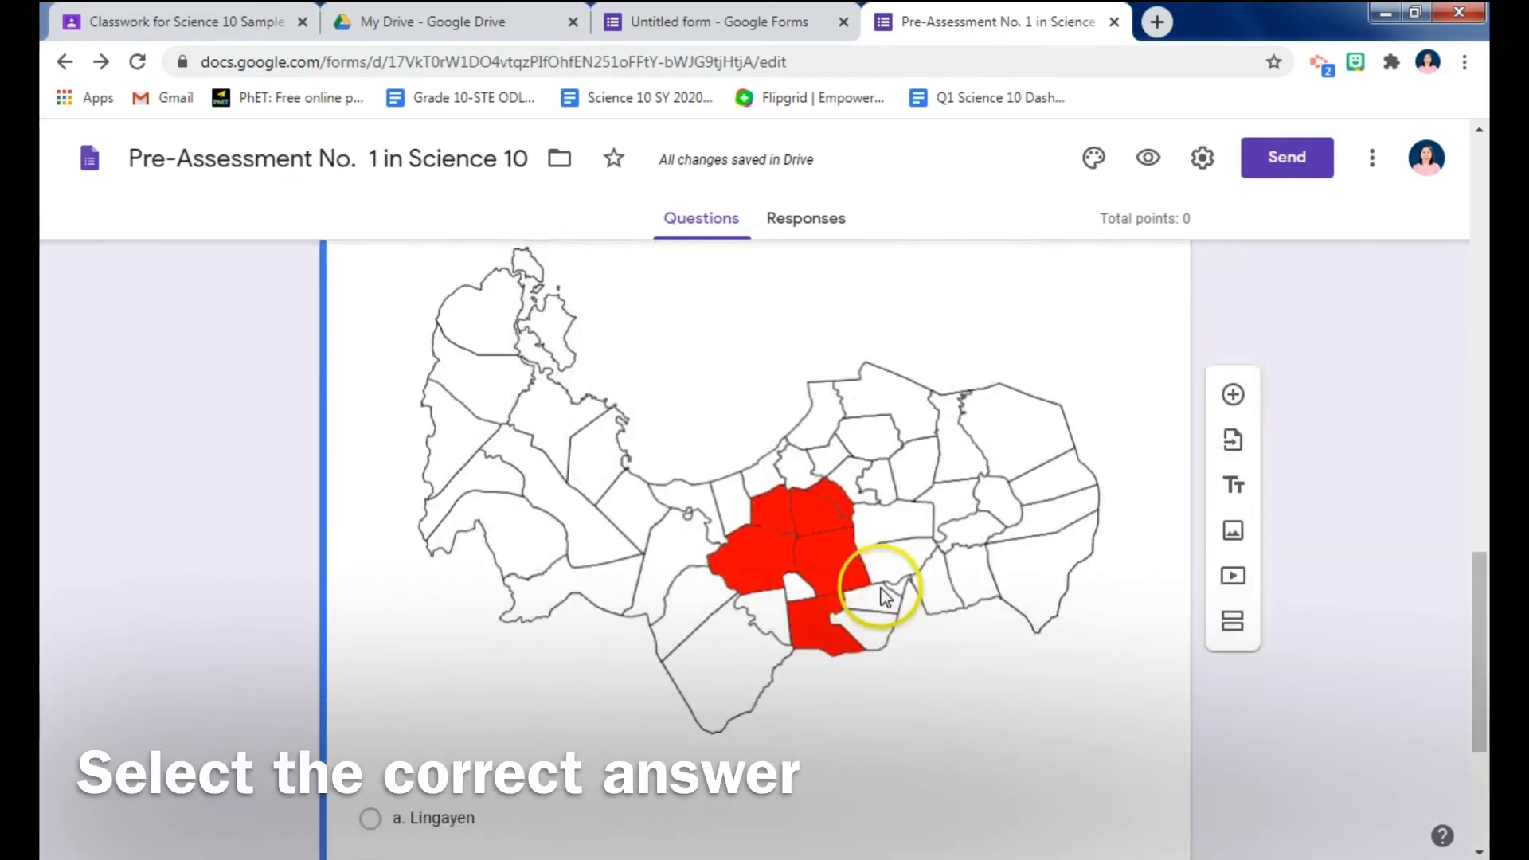
scroll(883, 597, "down", 4)
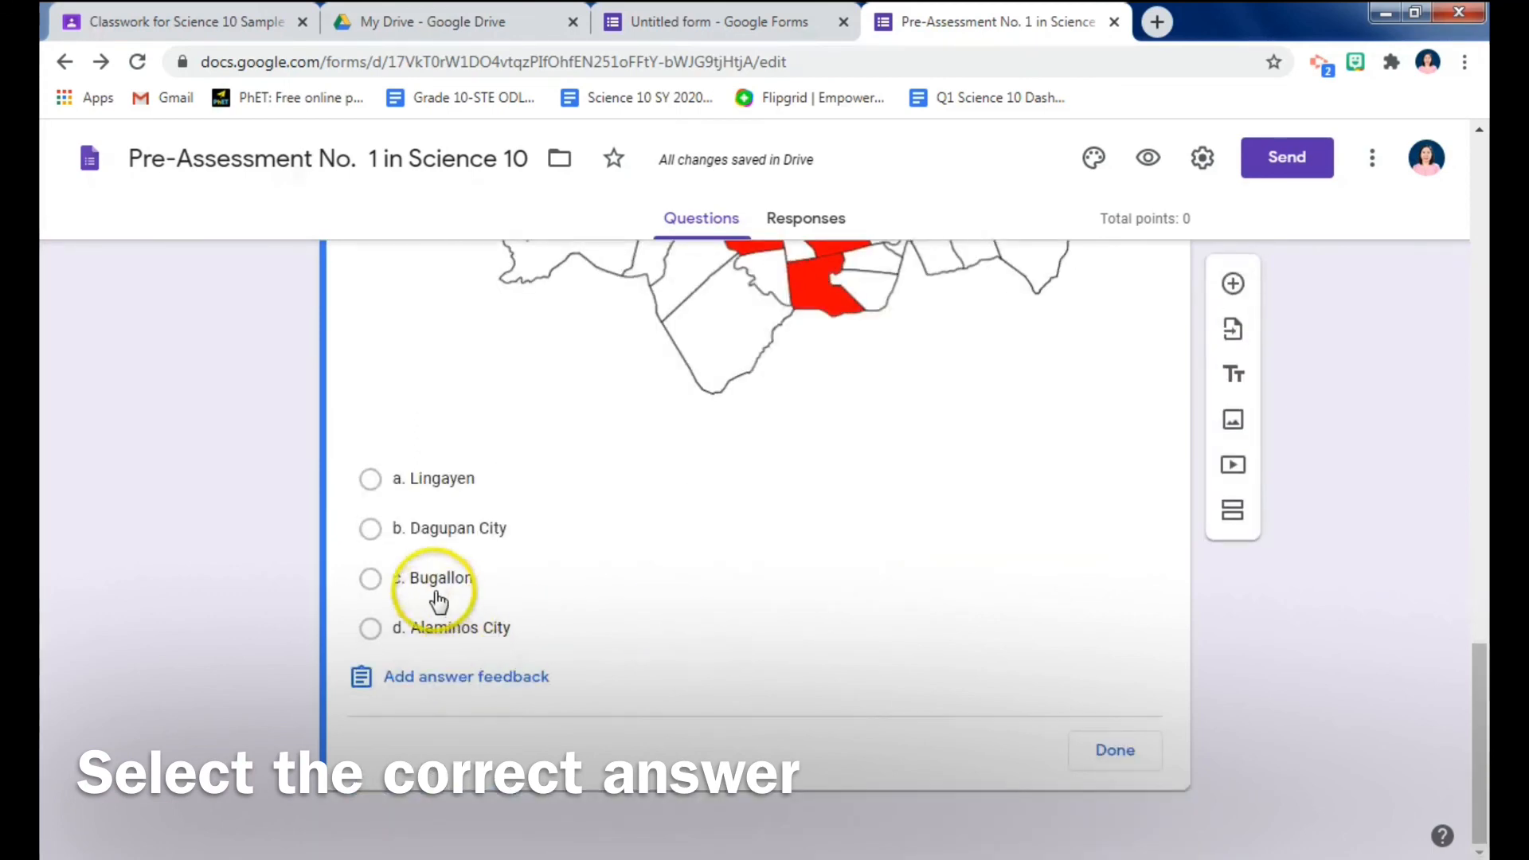
scroll(685, 613, "up", 6)
scroll(690, 613, "up", 1)
scroll(693, 607, "down", 5)
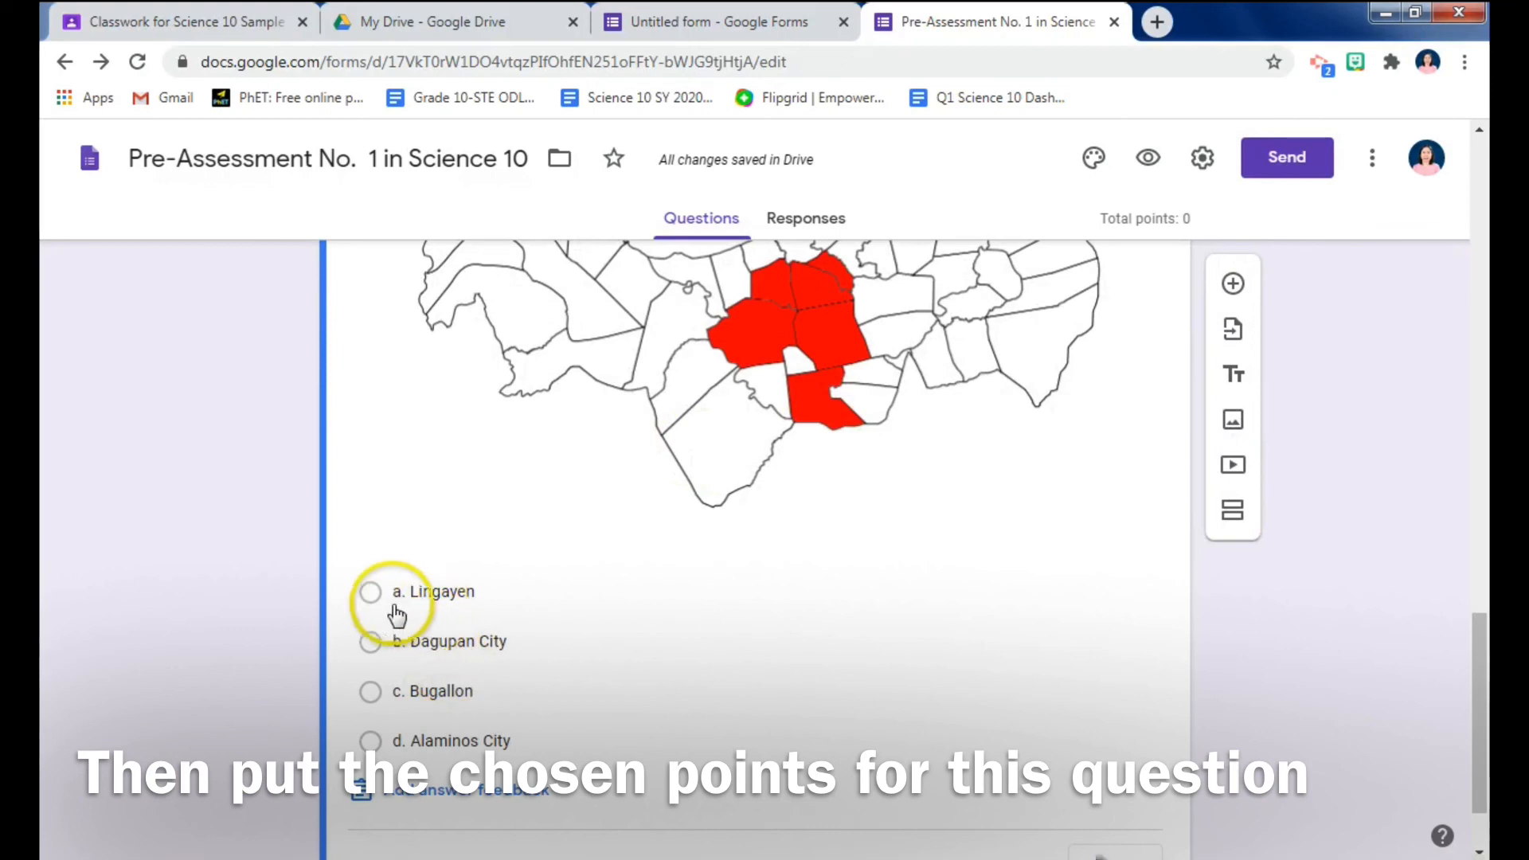
left_click(371, 594)
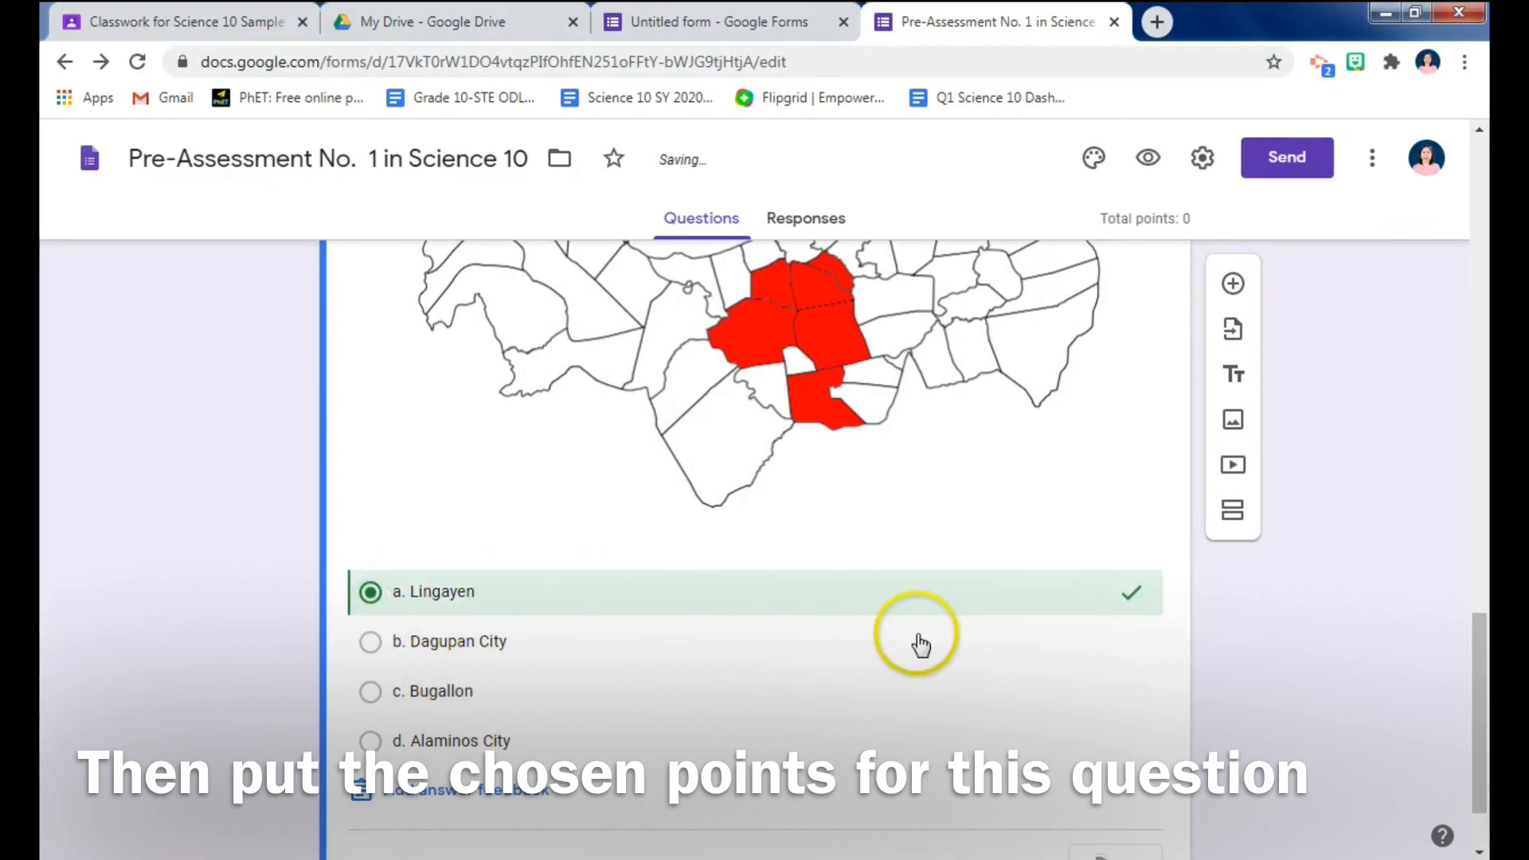
Set the point value of question 1 to 1.
scroll(998, 638, "up", 4)
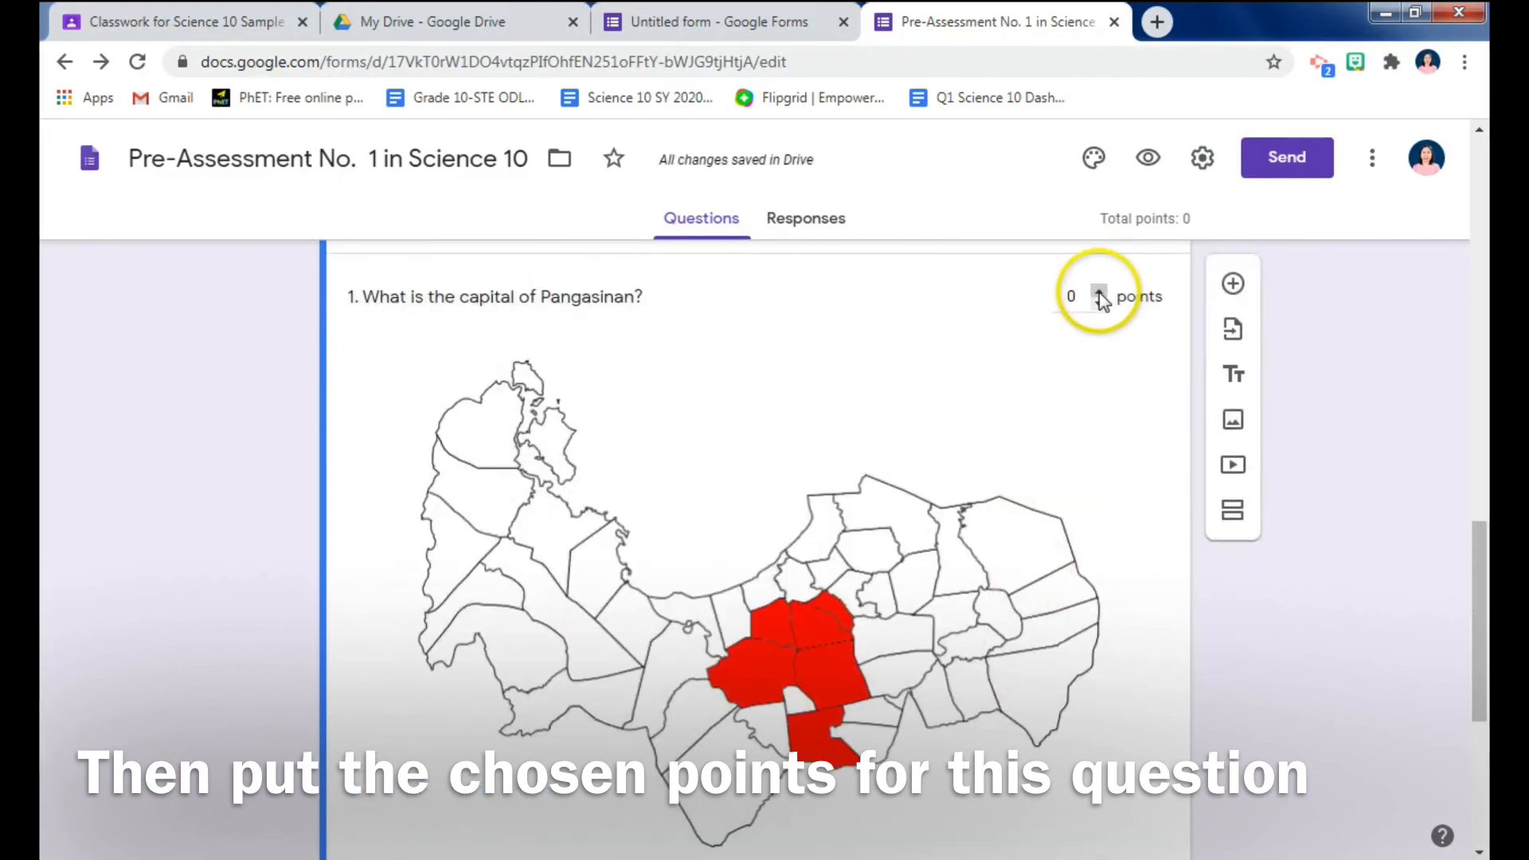
left_click(1099, 291)
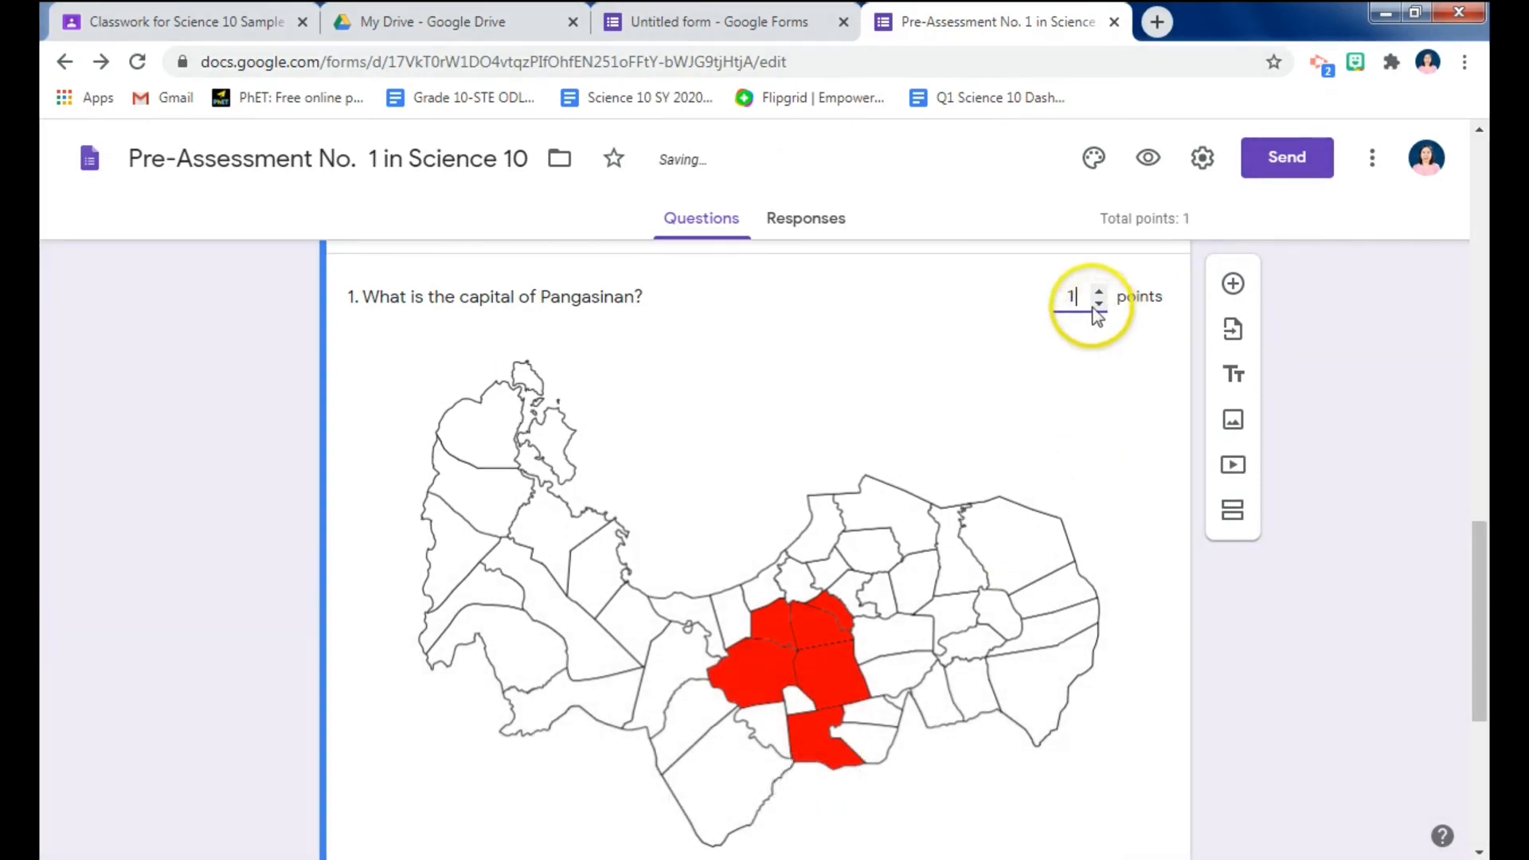
Open the answer feedback for question 1 and start entering feedback for correct answers.
scroll(983, 587, "down", 4)
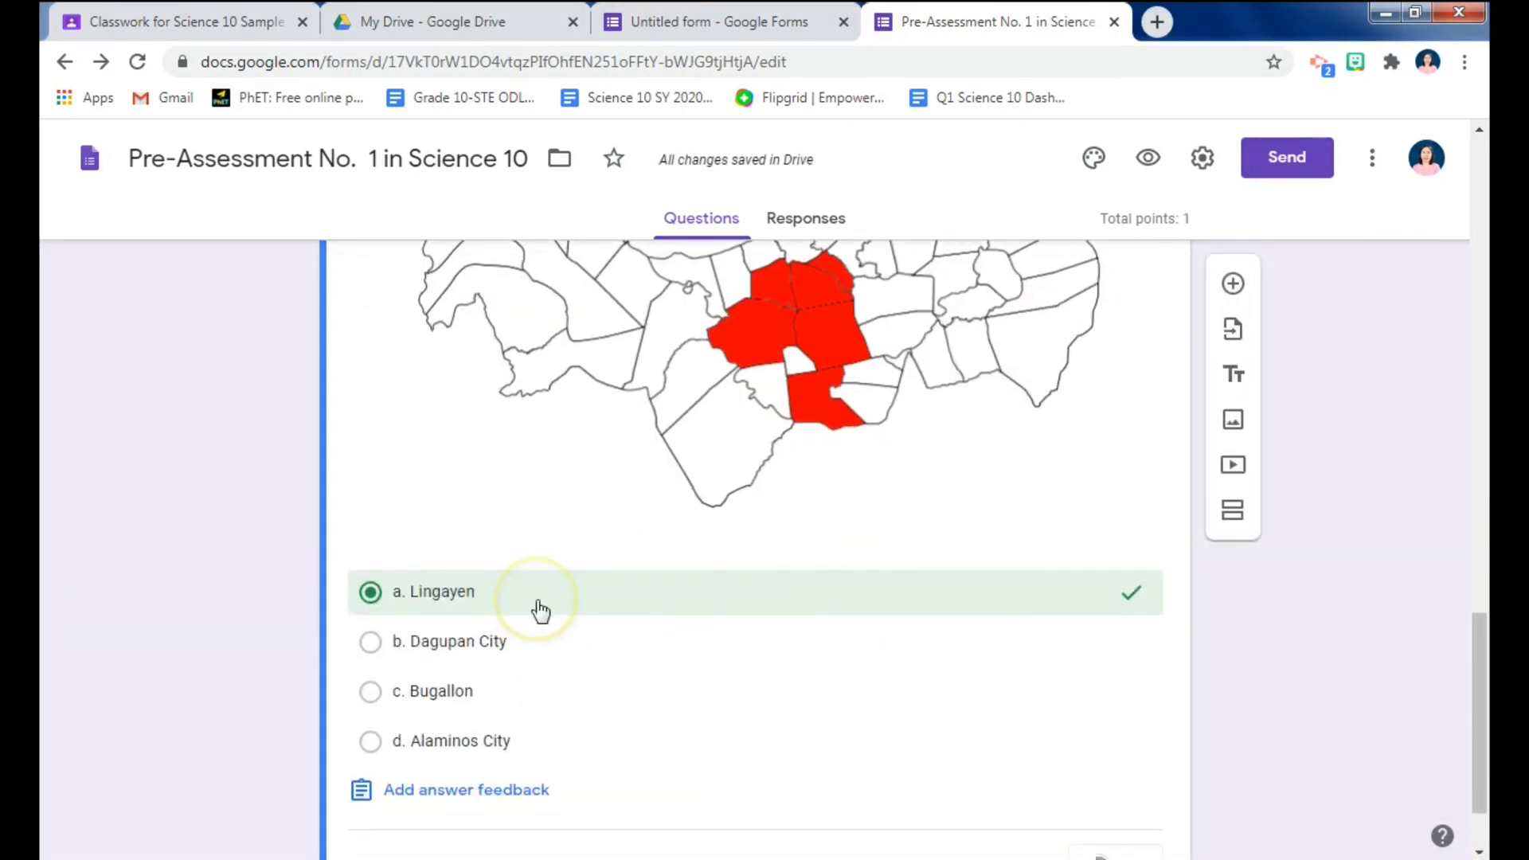
scroll(539, 610, "down", 3)
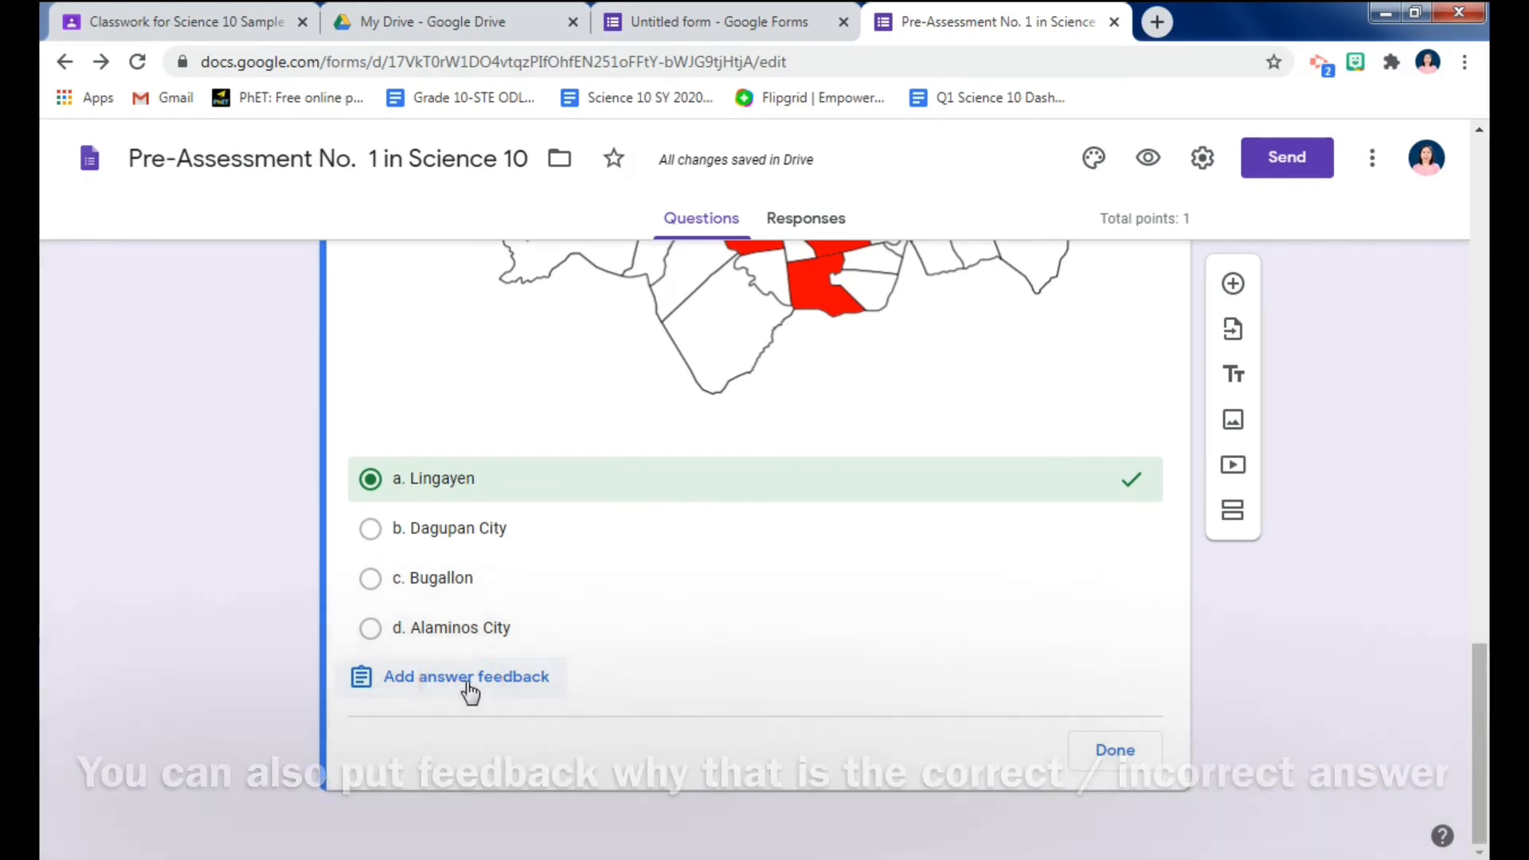
left_click(474, 685)
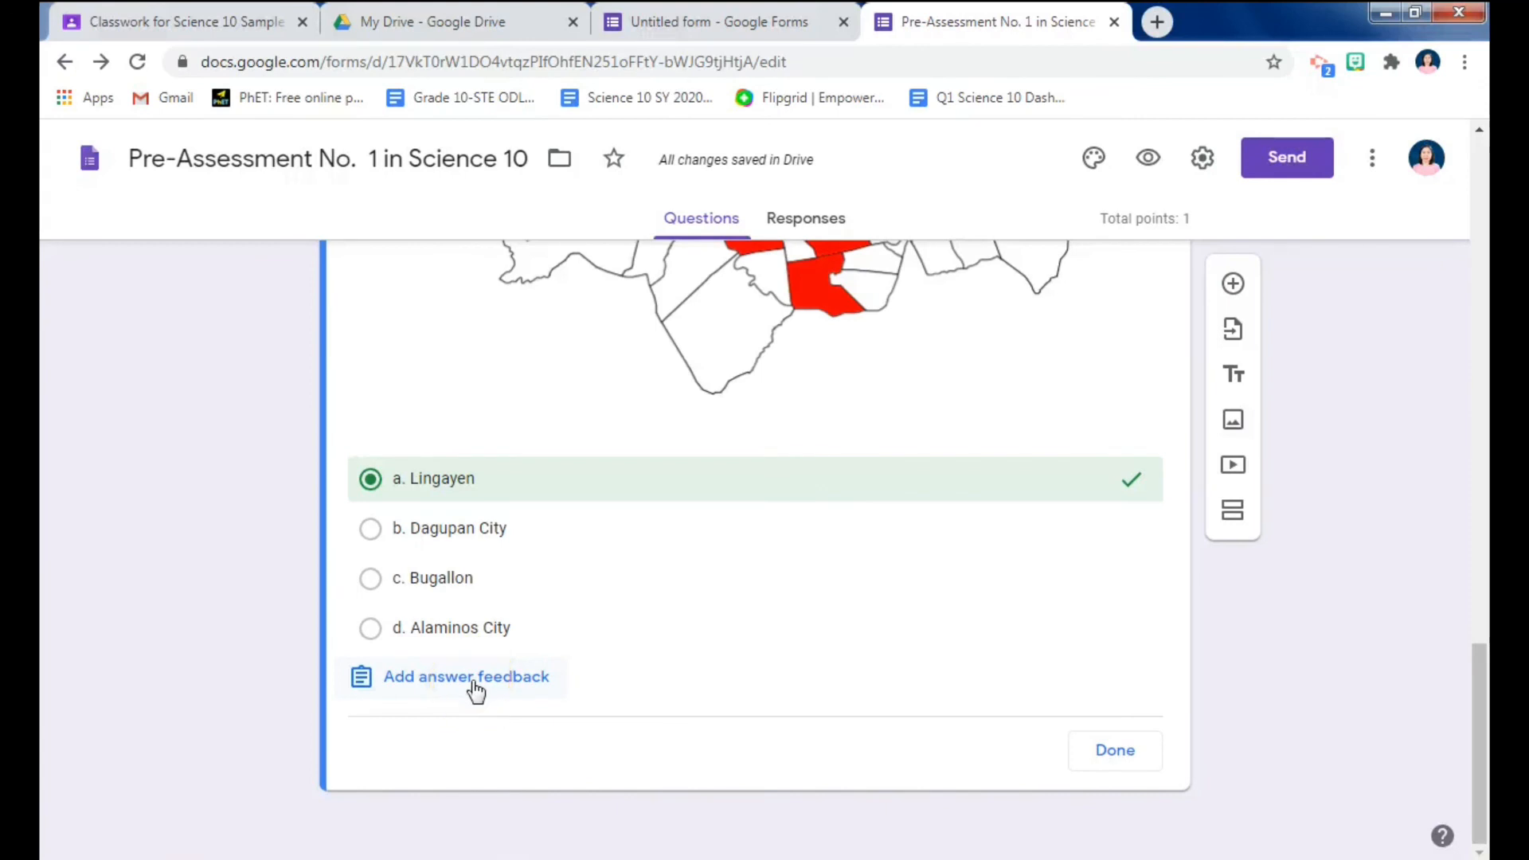
left_click(475, 685)
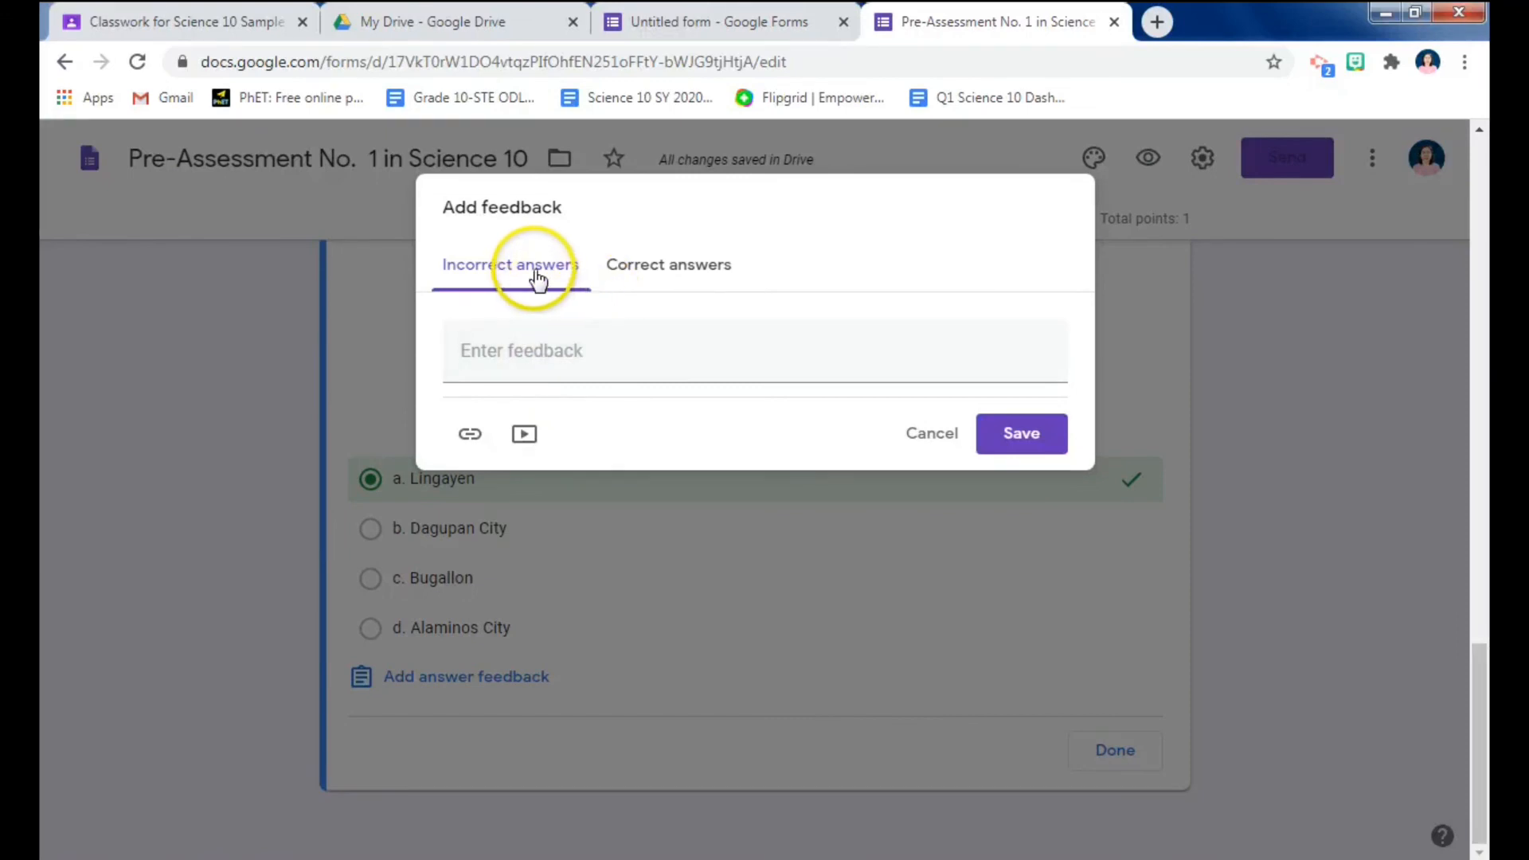
left_click(653, 271)
left_click(576, 352)
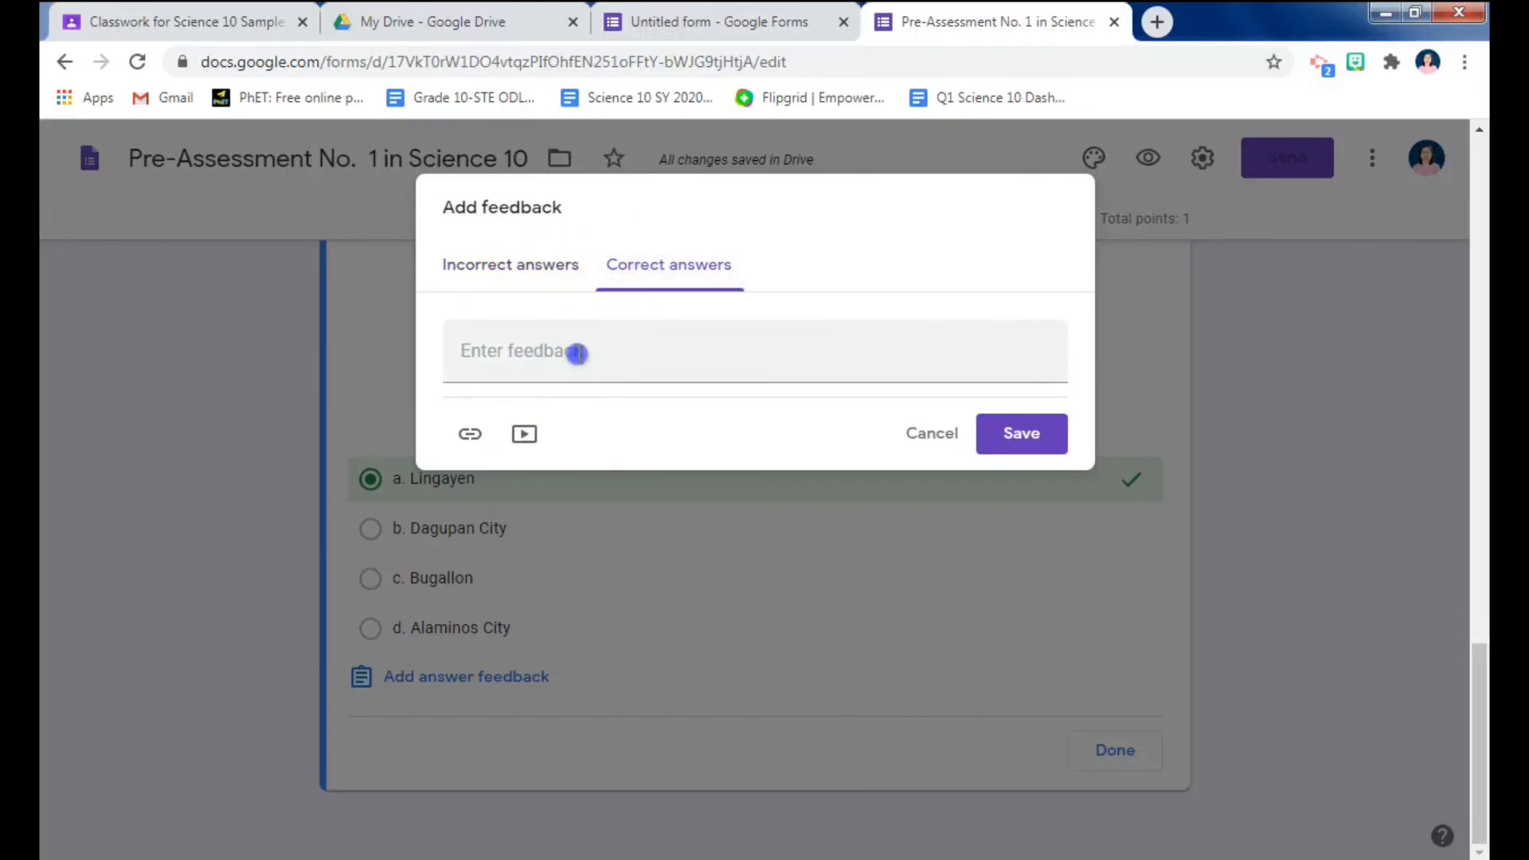